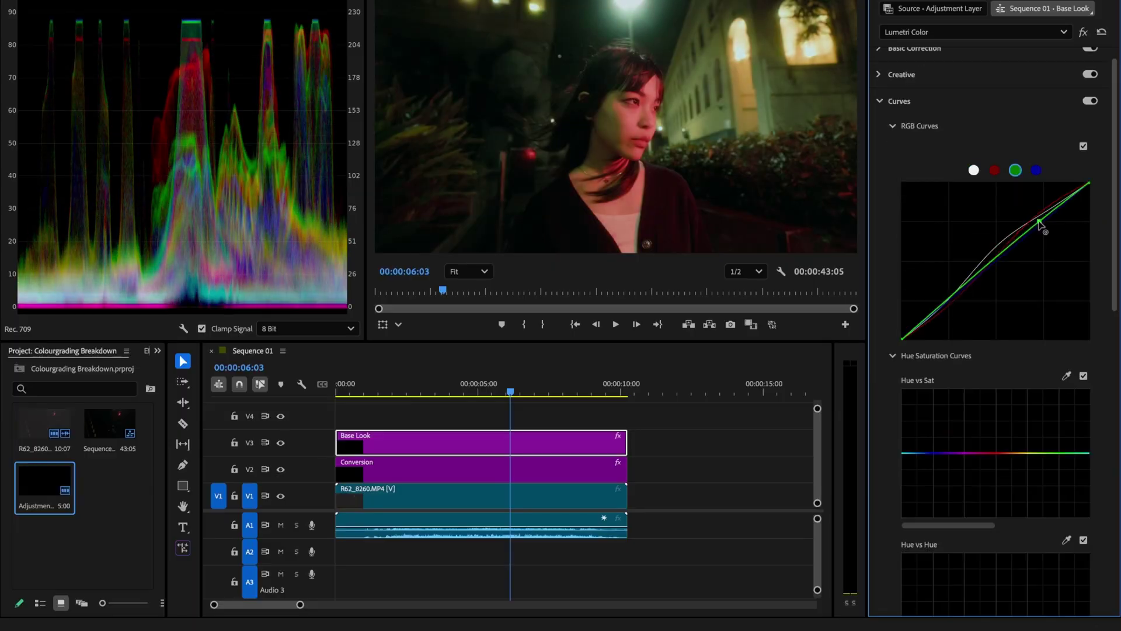
# - Reset the portrait's Develop settings to As Shot white balance and zeroed Basic tone sliders
pyautogui.scroll(-5, 999, 285)
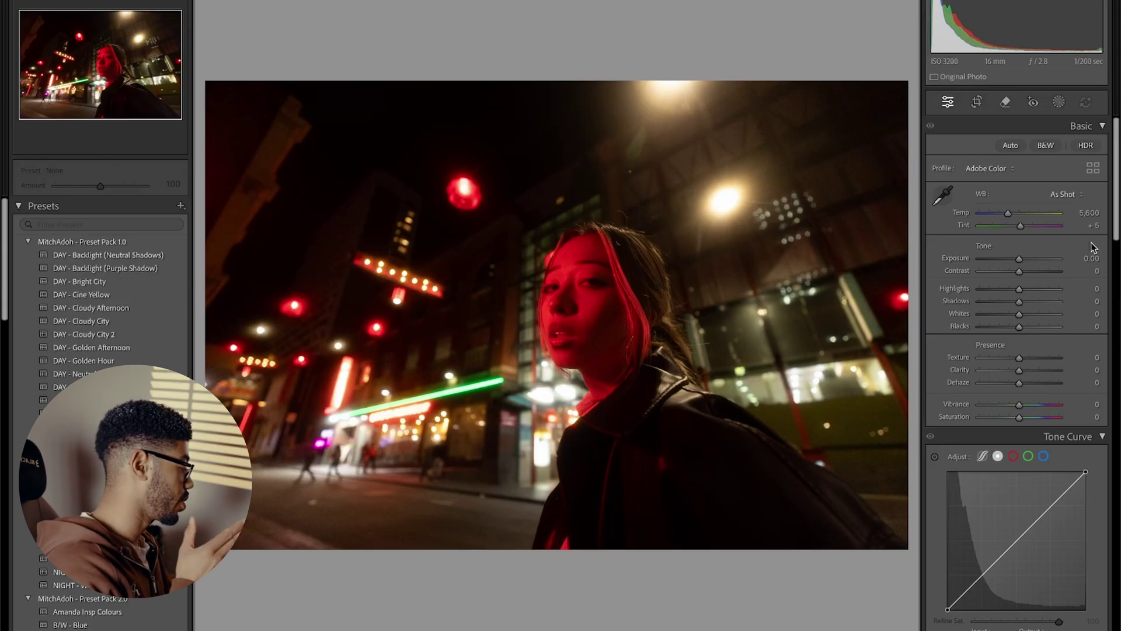
# - Cool the white balance to a Temp of 3,600
pyautogui.moveTo(1010, 212); pyautogui.dragTo(994, 213)
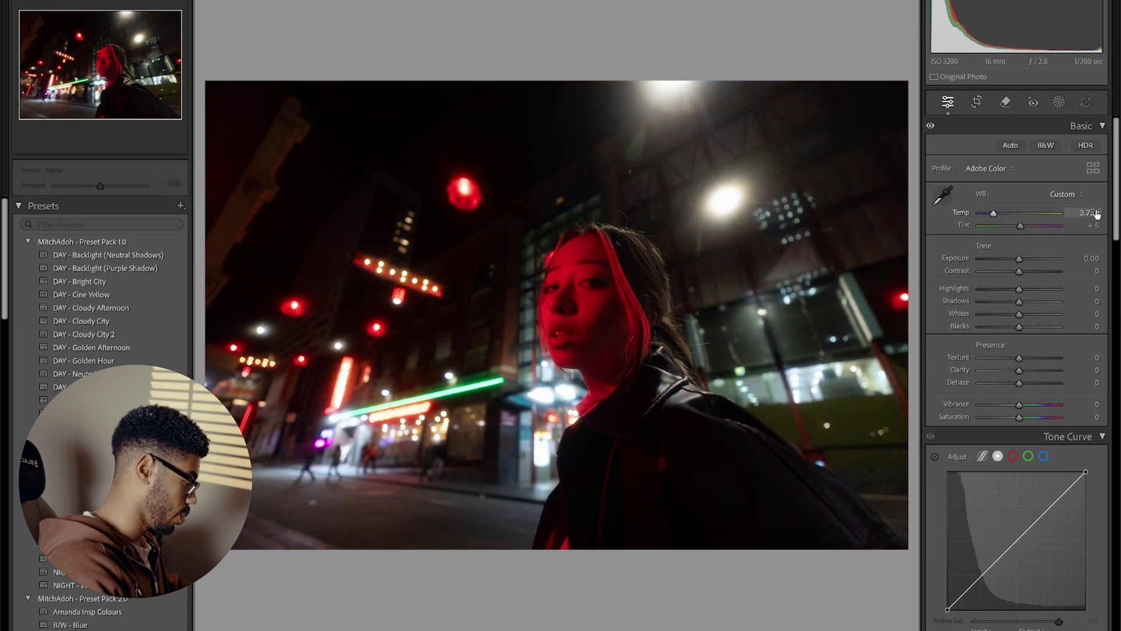
pyautogui.click(1089, 213)
pyautogui.write('36')
pyautogui.press('Return')
# - Set Exposure −0.75, Contrast −80, Shadows +50 and Blacks +35
pyautogui.moveTo(1020, 258); pyautogui.dragTo(988, 272)
pyautogui.hotkey('ctrl', 'z')
pyautogui.moveTo(1019, 301); pyautogui.dragTo(1088, 306)
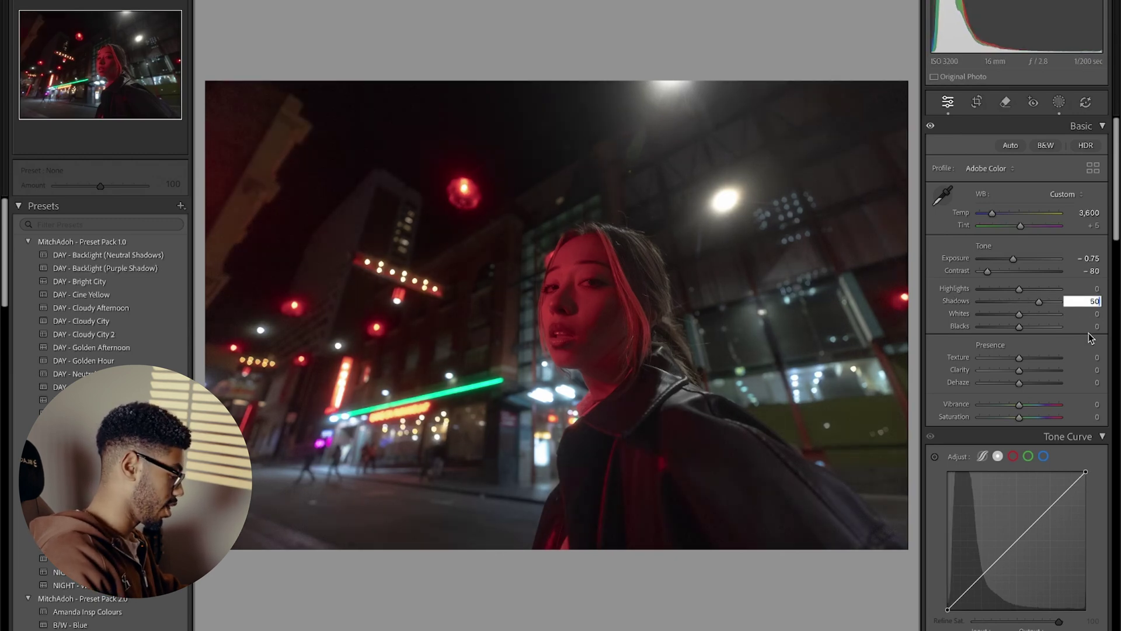
pyautogui.click(1087, 327)
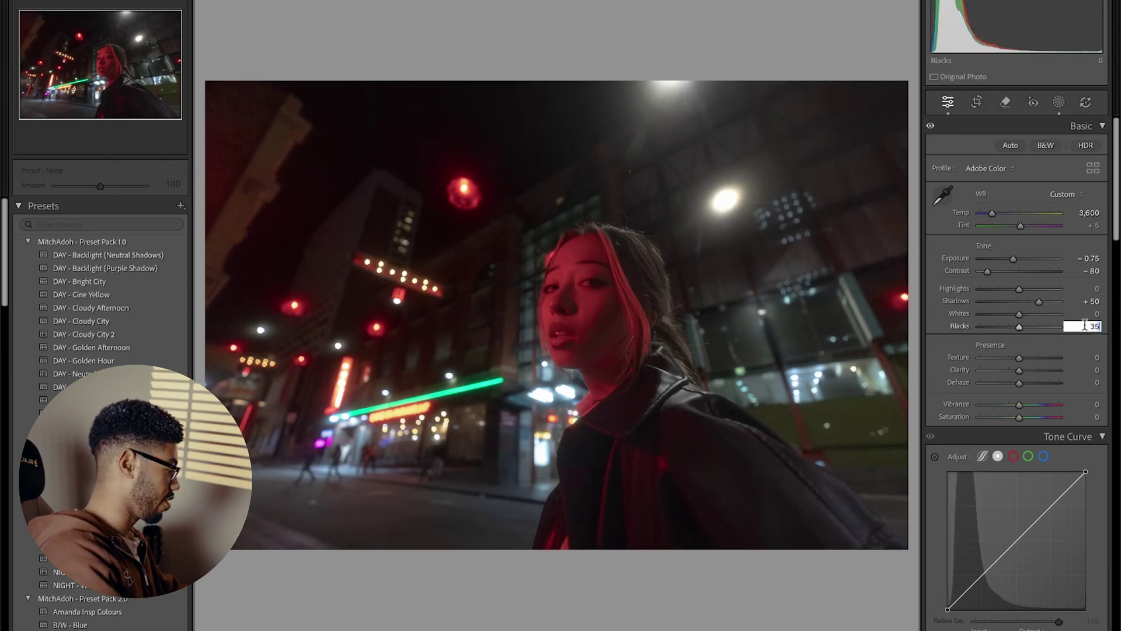
pyautogui.press('Return')
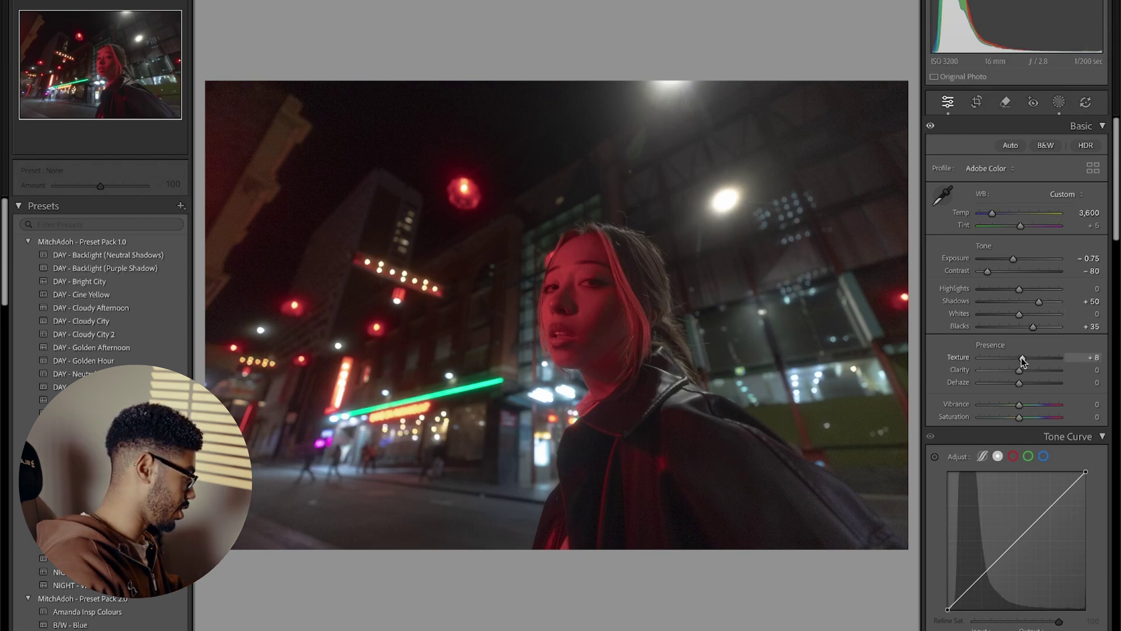
# - Set Clarity to +5 alongside Texture +12, checking the face up close
pyautogui.press('z')
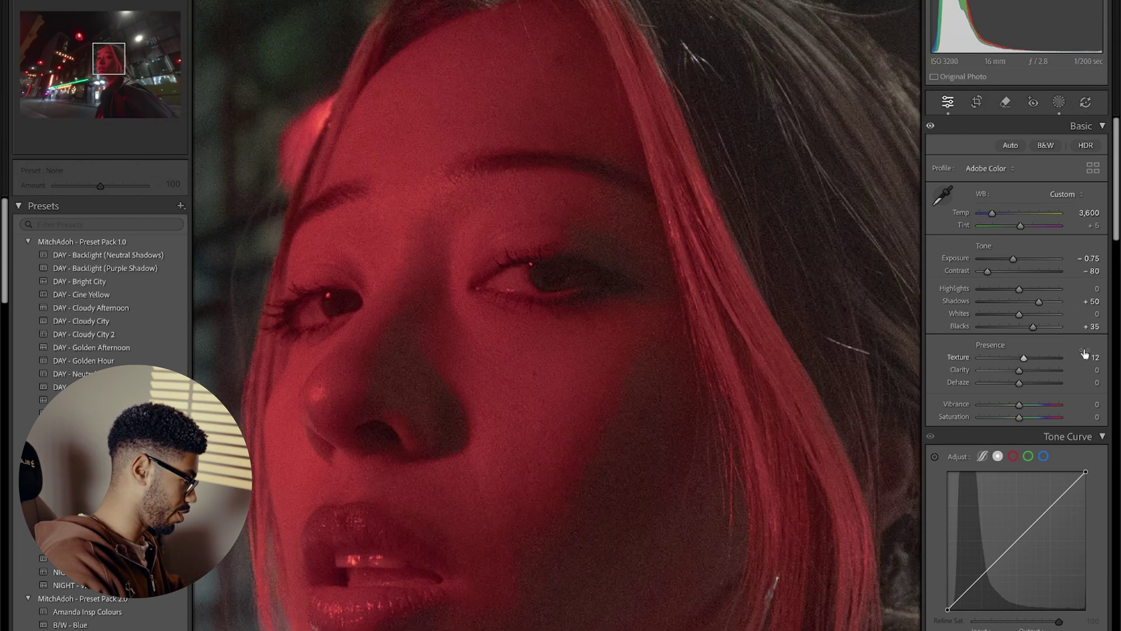
pyautogui.click(1083, 369)
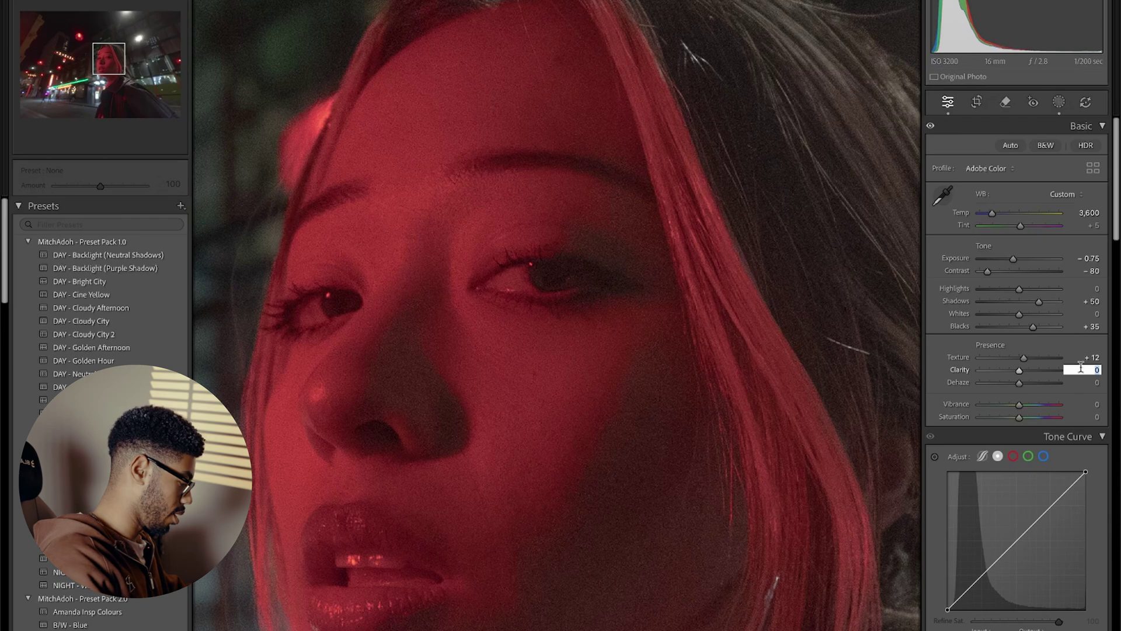
pyautogui.write('5')
pyautogui.press('Return')
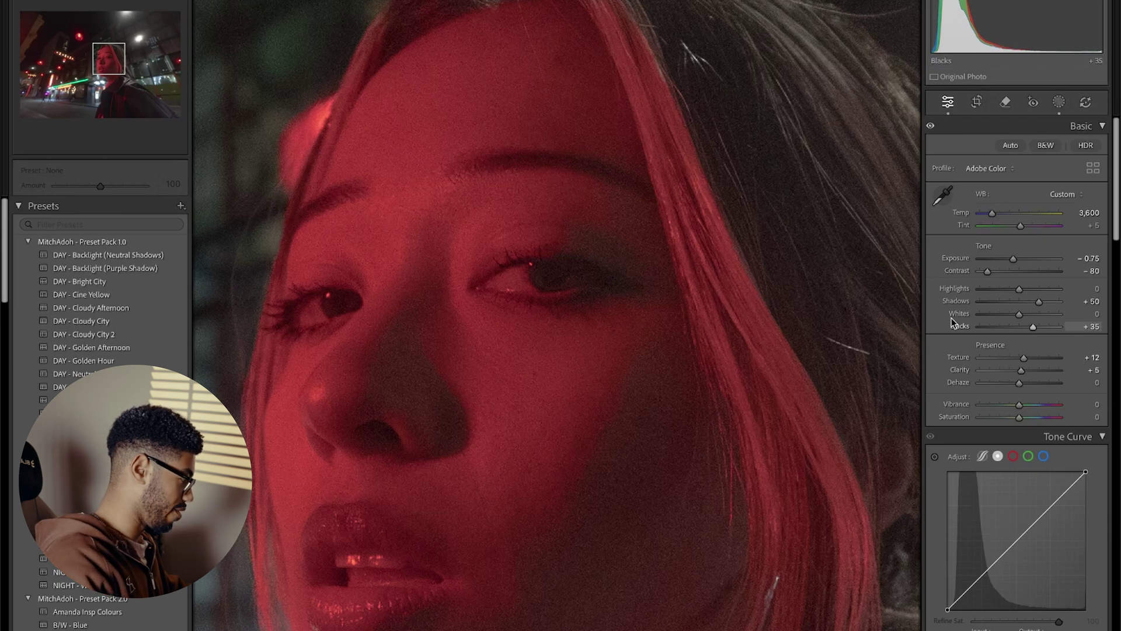
pyautogui.click(577, 282)
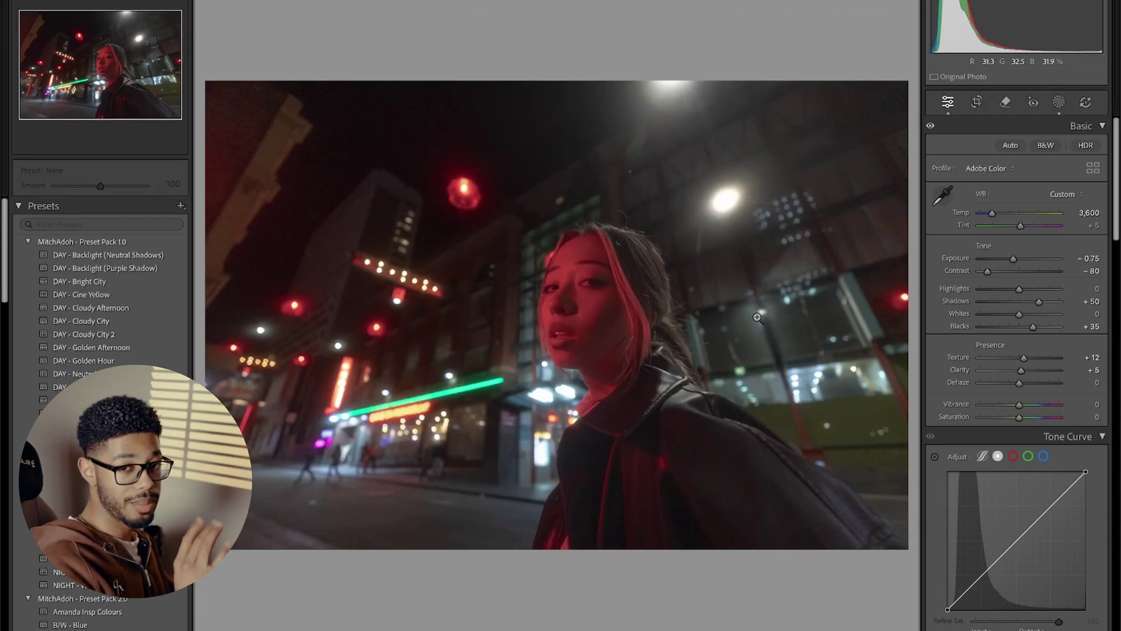
pyautogui.scroll(-2, 1060, 352)
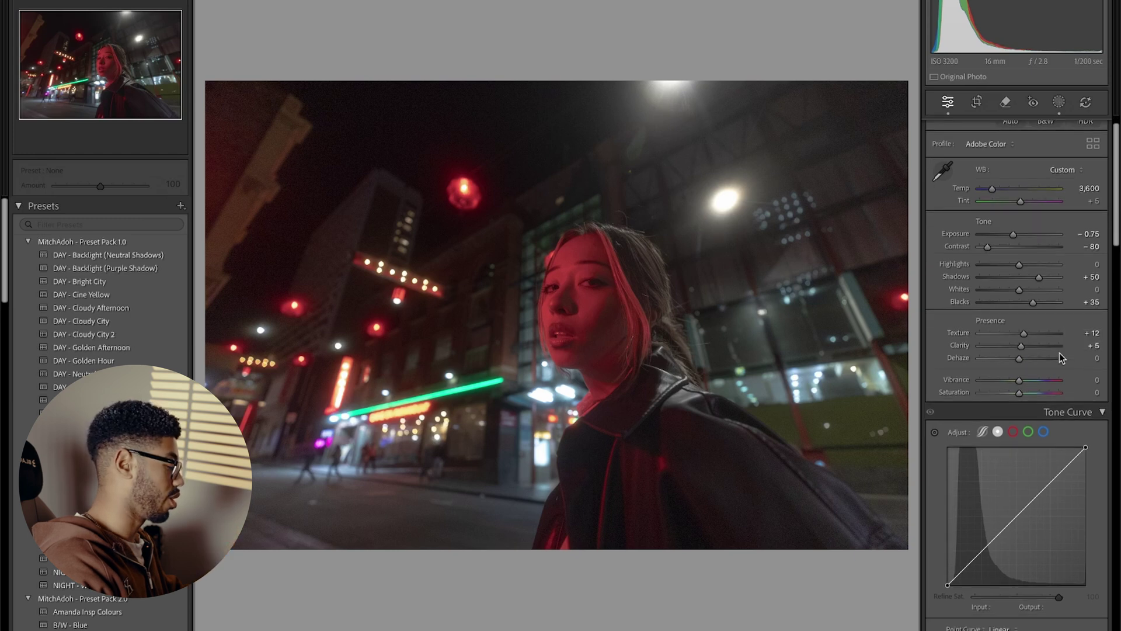
# - Add RGB tone curve points, raising the highlight and midtone points and pulling two shadow points down
pyautogui.scroll(-1, 1060, 353)
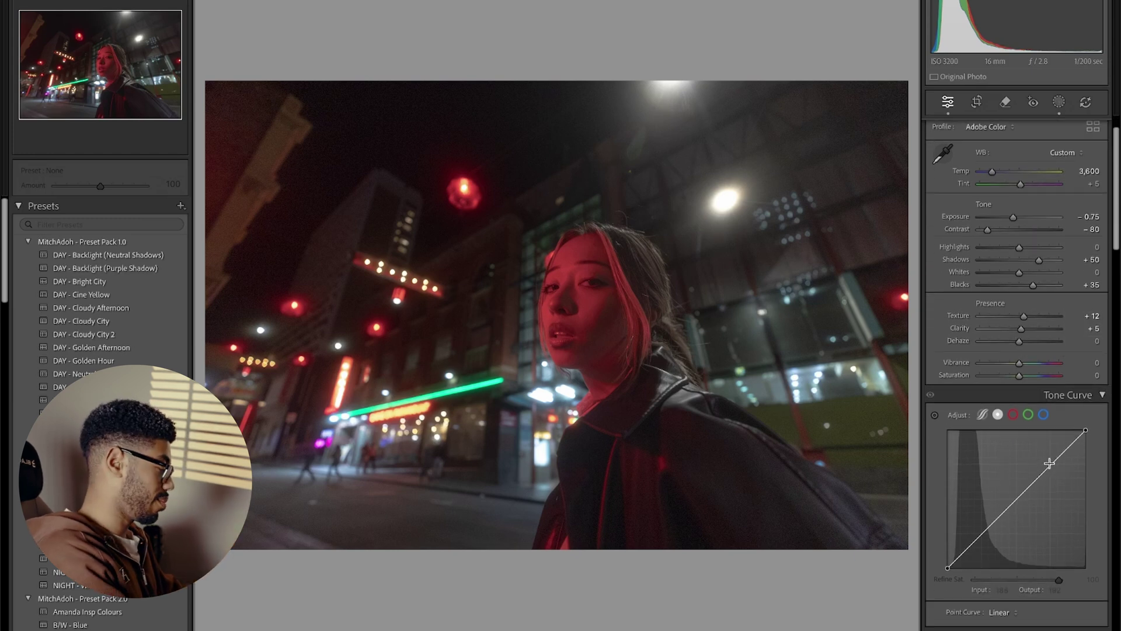
pyautogui.click(1050, 463)
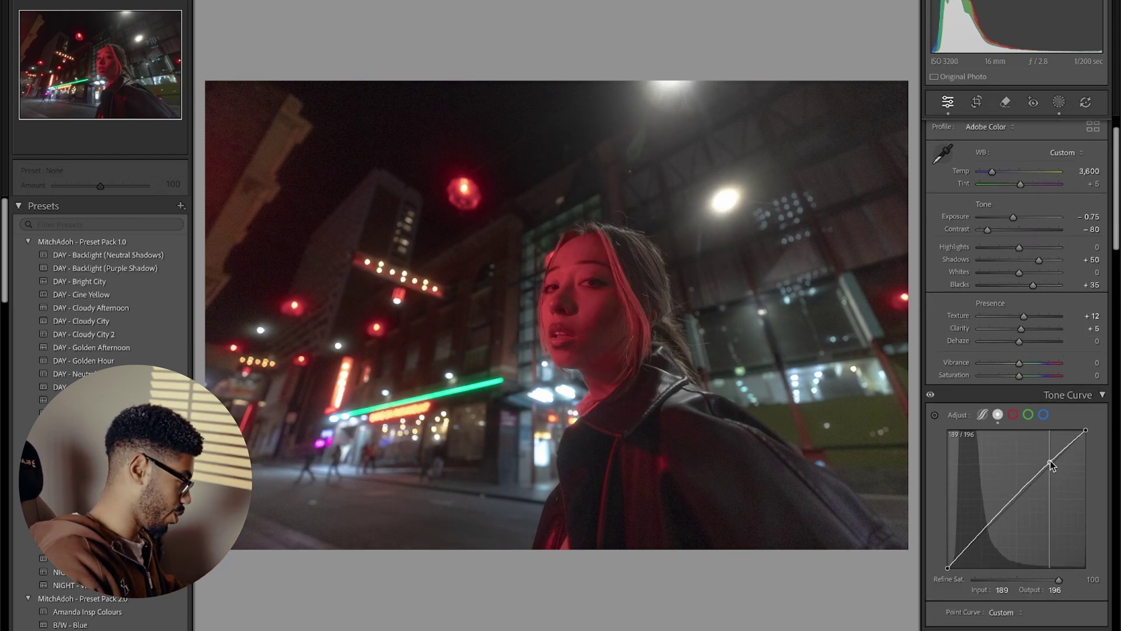
pyautogui.moveTo(1050, 463); pyautogui.dragTo(1049, 457)
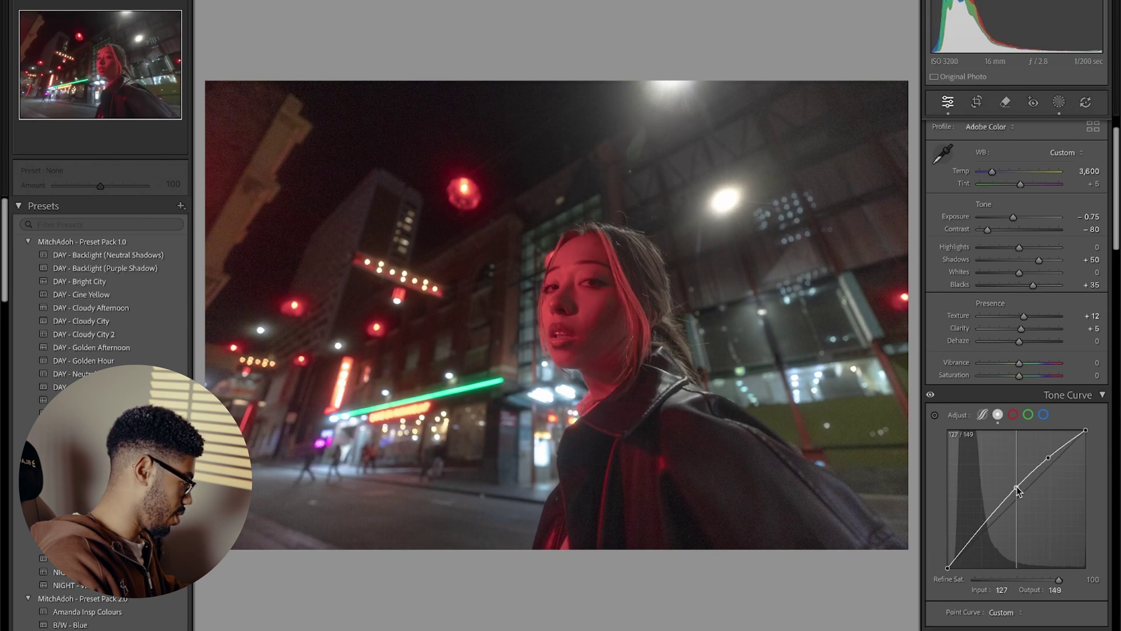
pyautogui.click(1016, 488)
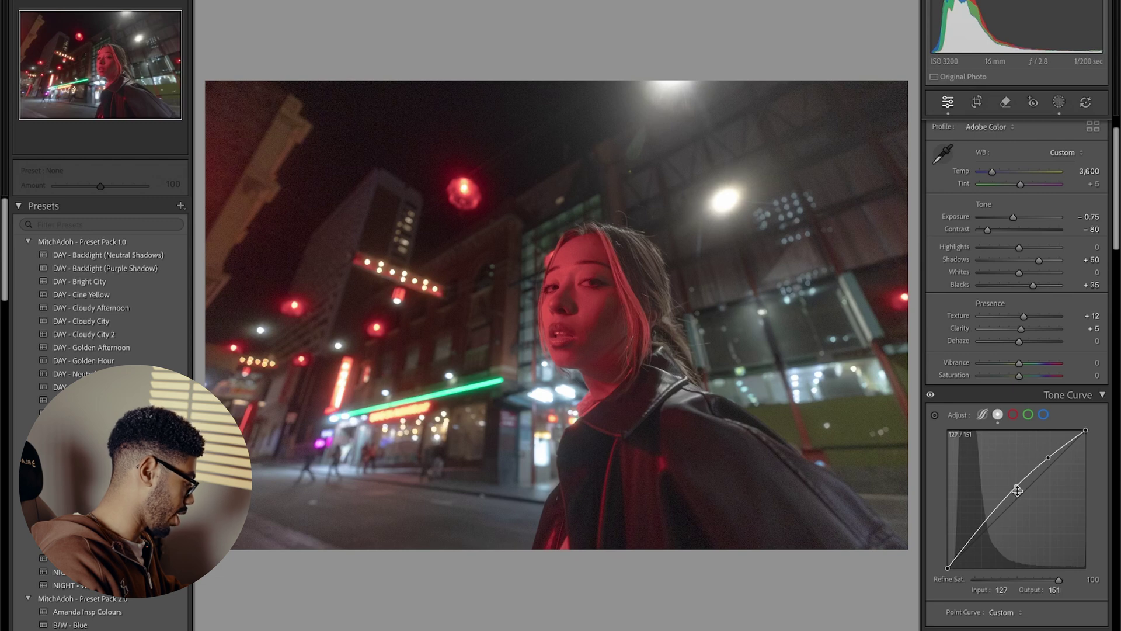
pyautogui.click(985, 526)
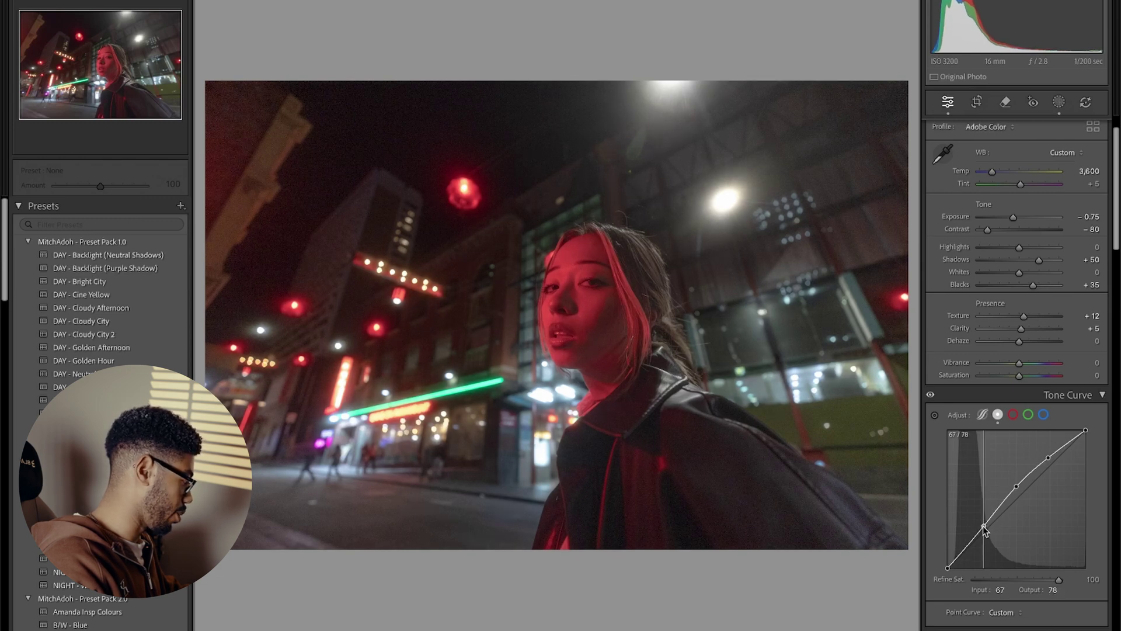
pyautogui.moveTo(985, 528); pyautogui.dragTo(982, 534)
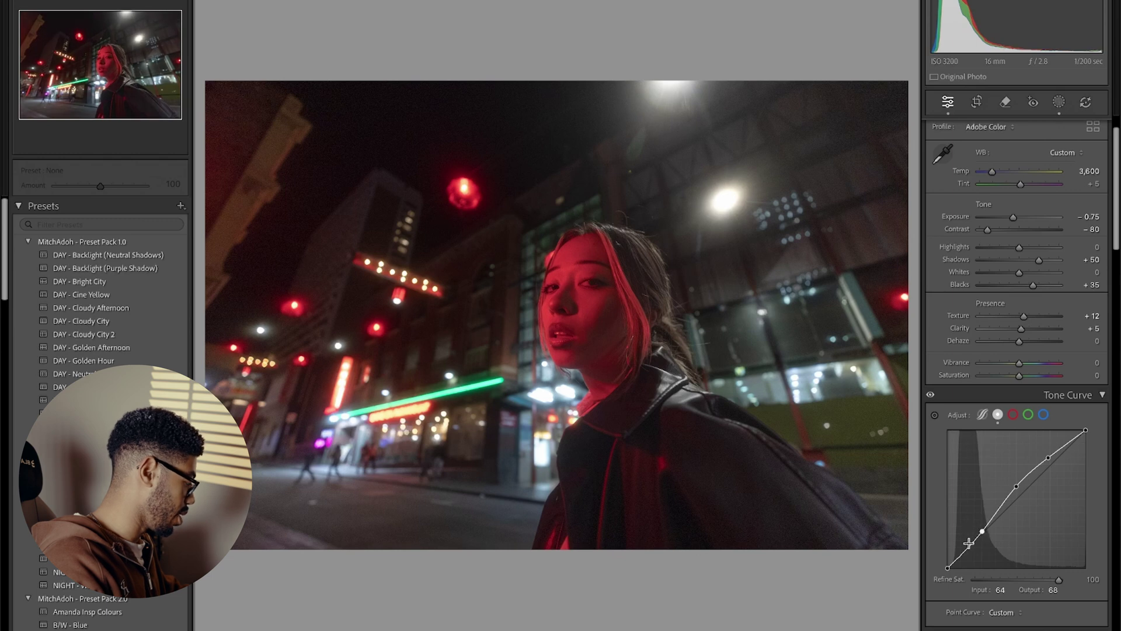
pyautogui.moveTo(968, 548); pyautogui.dragTo(971, 556)
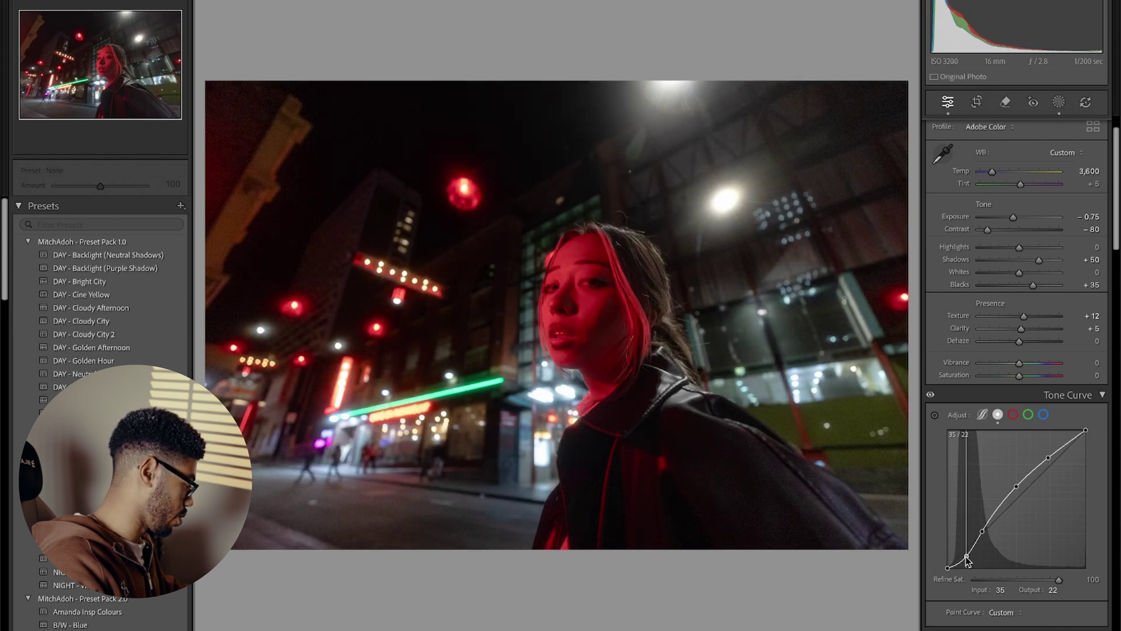
pyautogui.click(1014, 414)
# - On the Red curve, raise the highlight point and pull red out of the shadows
pyautogui.moveTo(1045, 471); pyautogui.dragTo(1015, 493)
pyautogui.hotkey('ctrl', 'z')
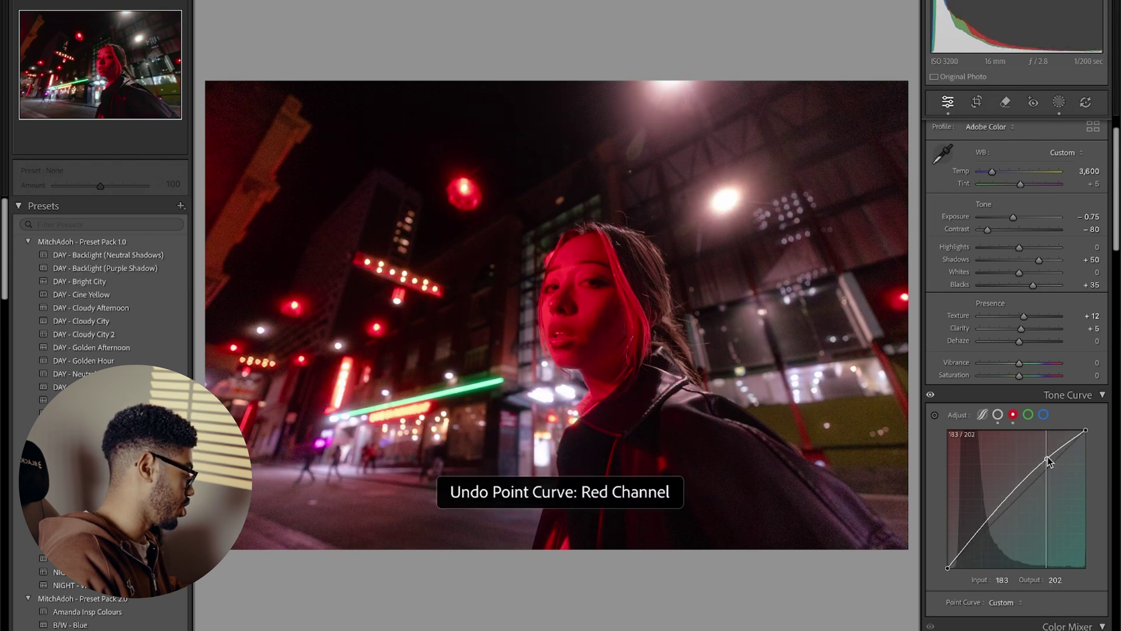
pyautogui.moveTo(1049, 455); pyautogui.dragTo(1016, 497)
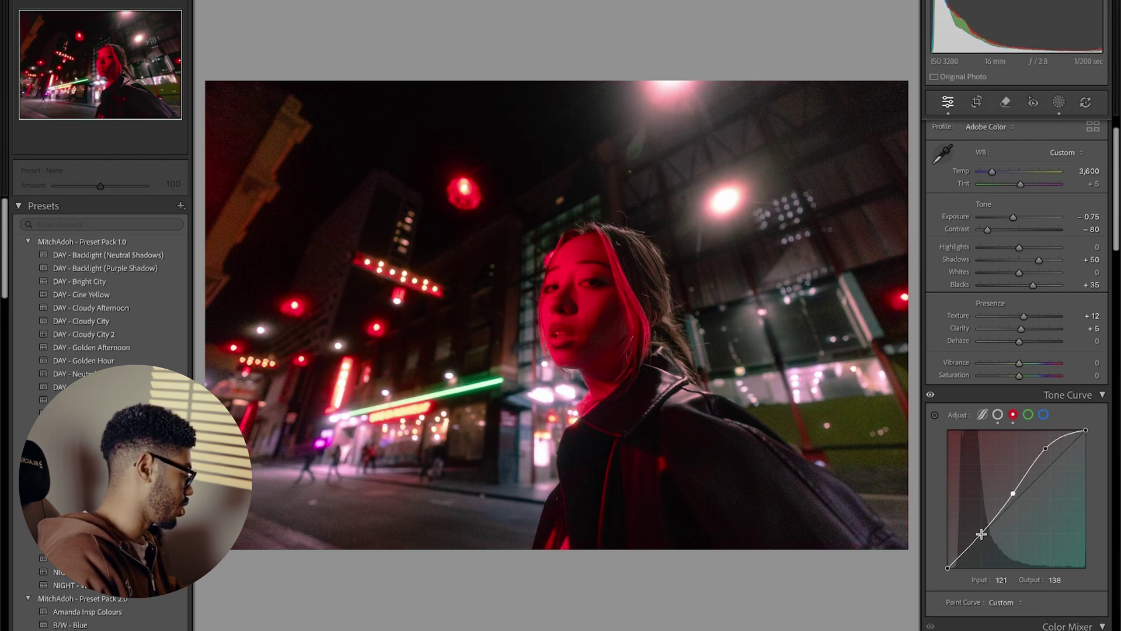
pyautogui.moveTo(982, 534); pyautogui.dragTo(983, 547)
# - On the Green curve, add a midtone point and pull green out of the shadows
pyautogui.hotkey('ctrl', 'z')
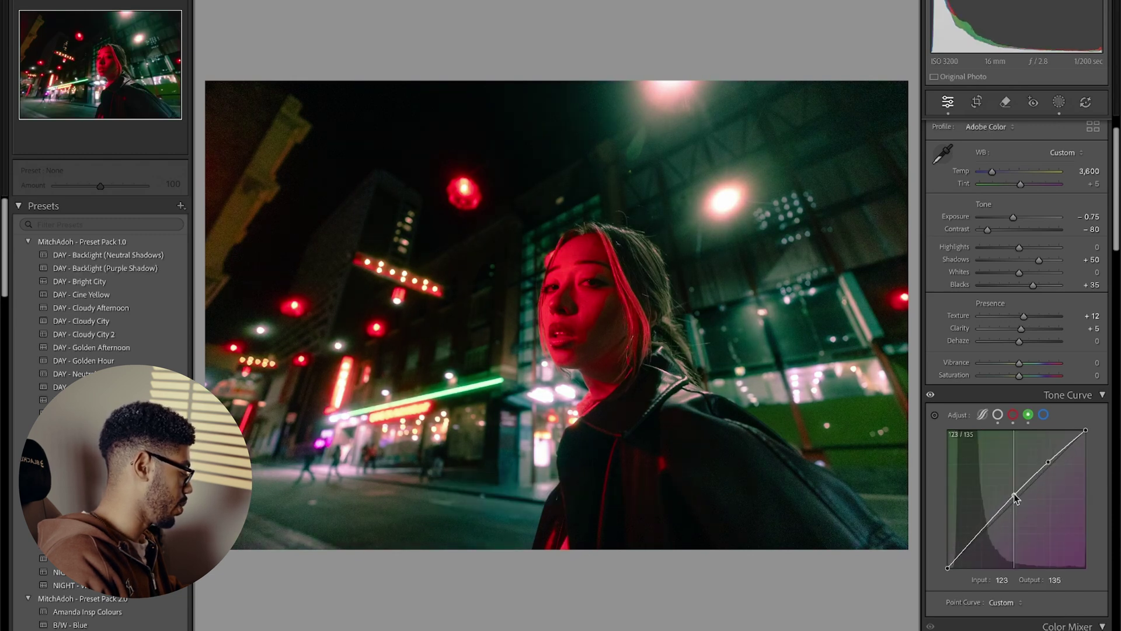
pyautogui.moveTo(1013, 496); pyautogui.dragTo(1015, 493)
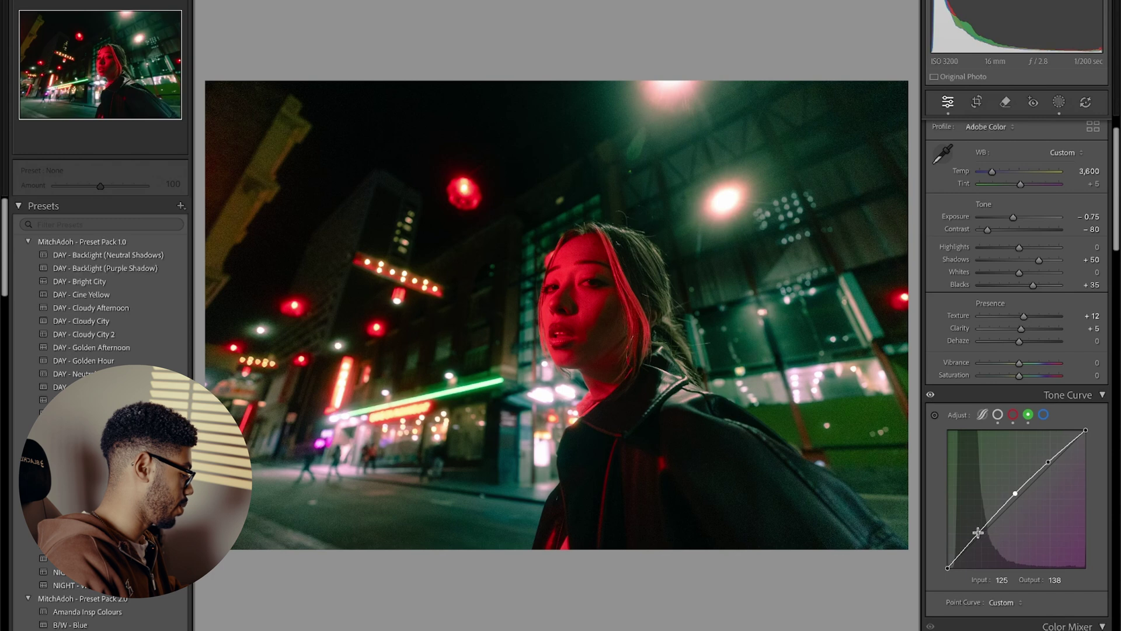
pyautogui.moveTo(978, 533); pyautogui.dragTo(981, 546)
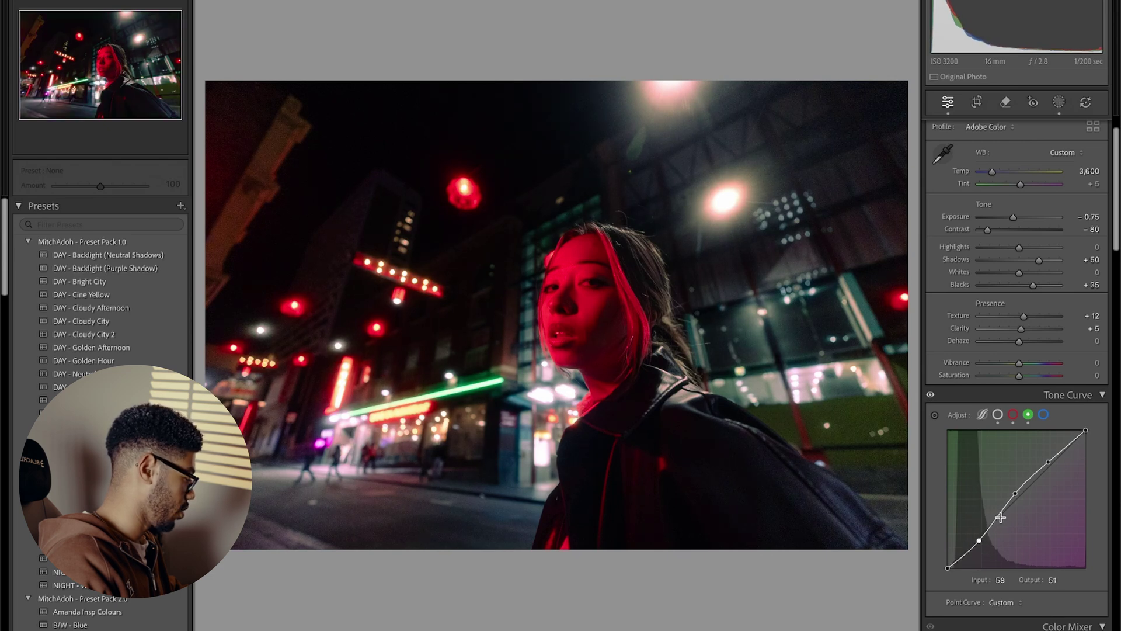
# - On the Blue curve, add points at 187, 130 and 55, lifting blue through midtones and shadows
pyautogui.click(1044, 415)
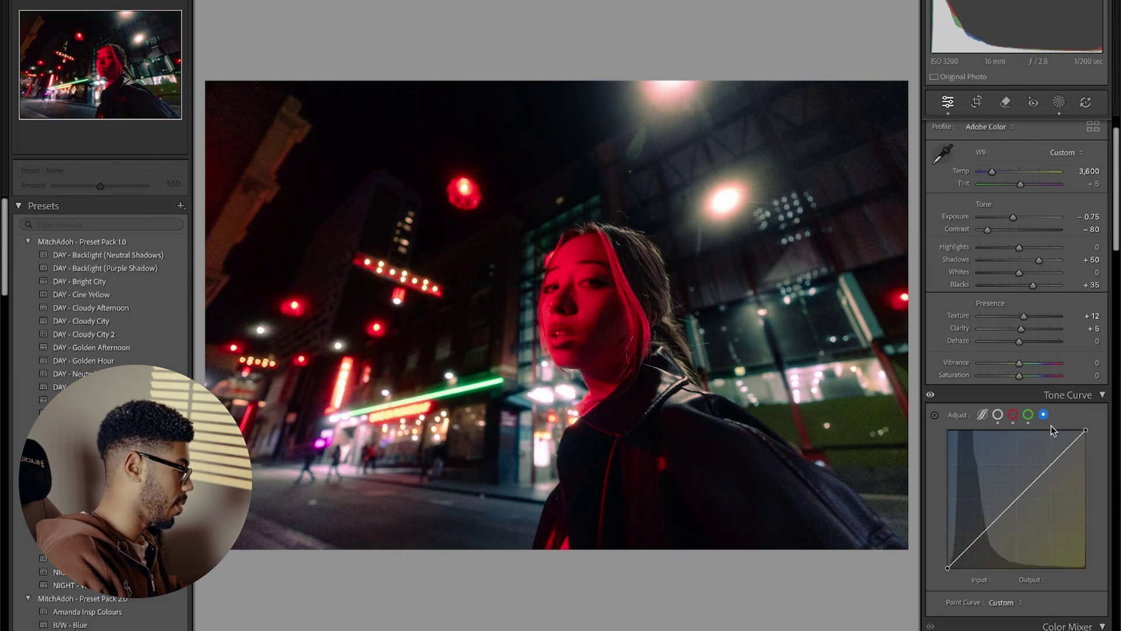
pyautogui.click(1050, 466)
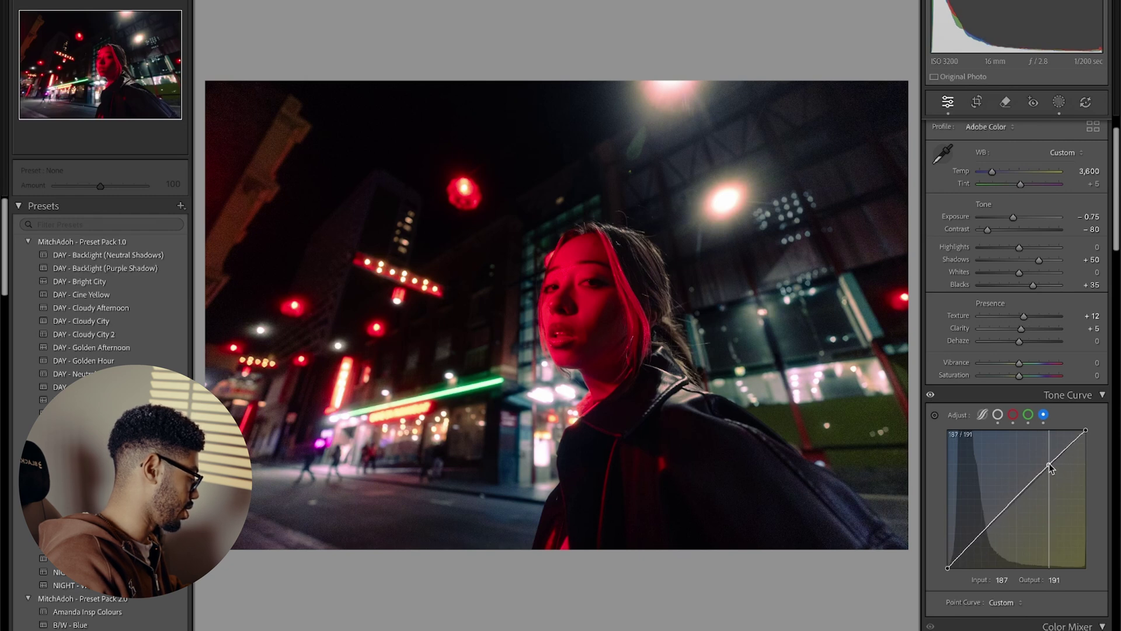
pyautogui.click(1018, 495)
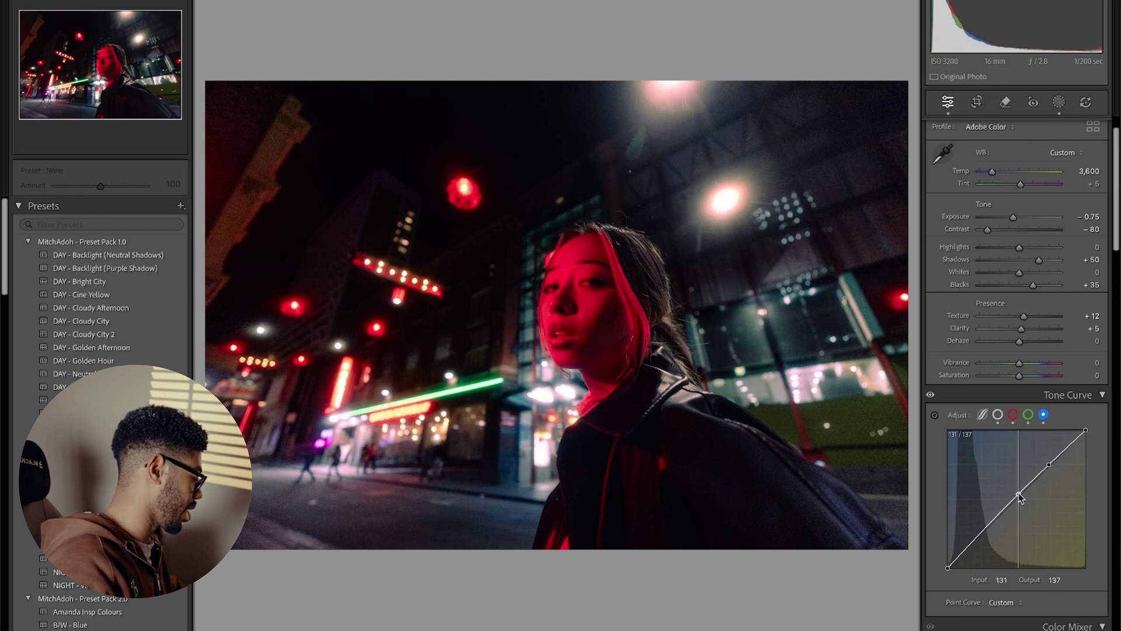
pyautogui.click(977, 535)
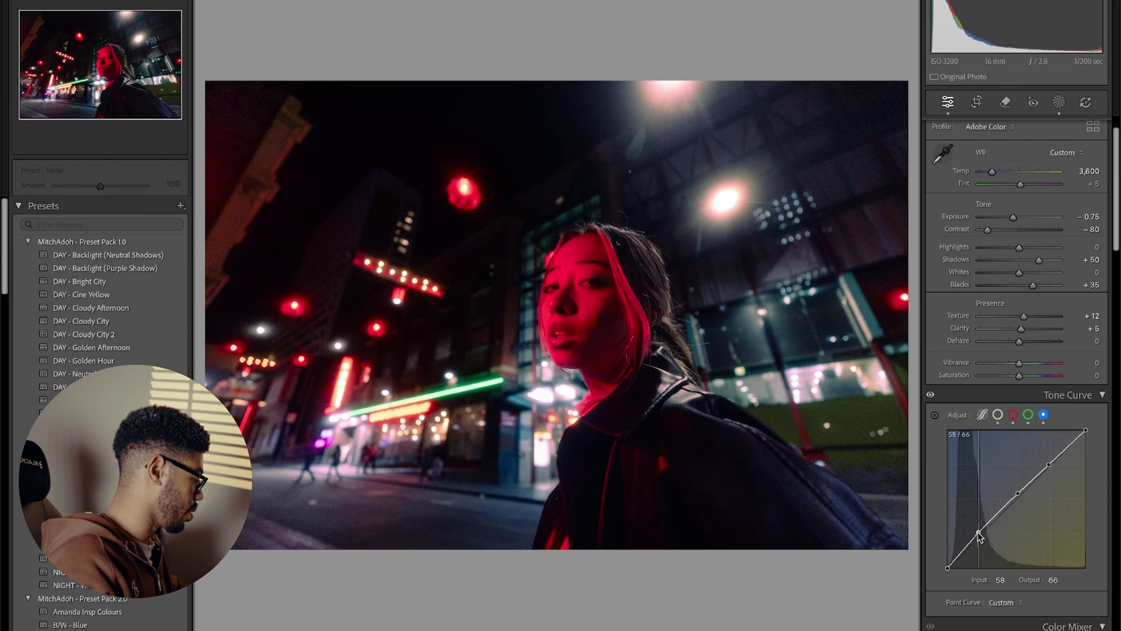
pyautogui.moveTo(979, 538); pyautogui.dragTo(978, 533)
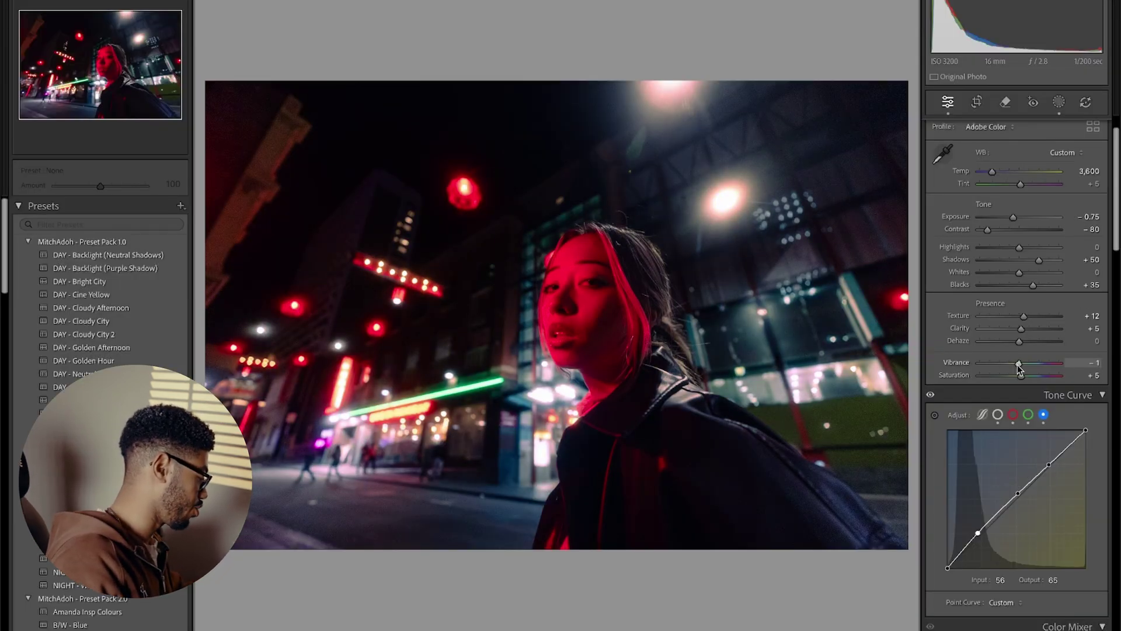
# - Shift the HSL hues to Red +10, Orange −41 and Yellow −16
pyautogui.scroll(-6, 1014, 366)
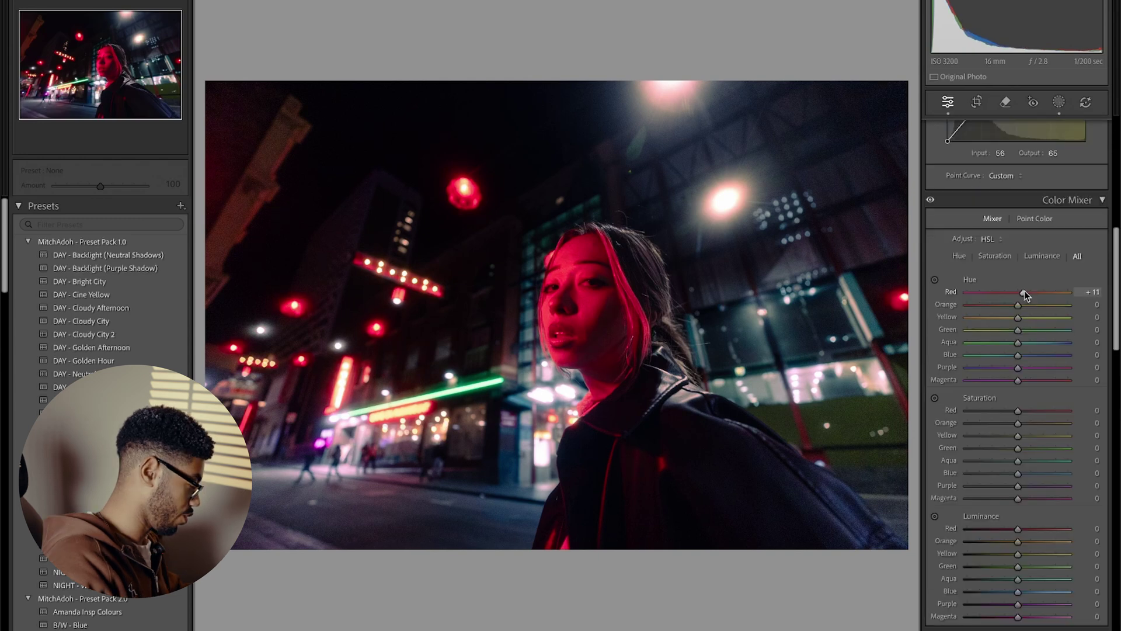
pyautogui.moveTo(1025, 290); pyautogui.dragTo(1024, 290)
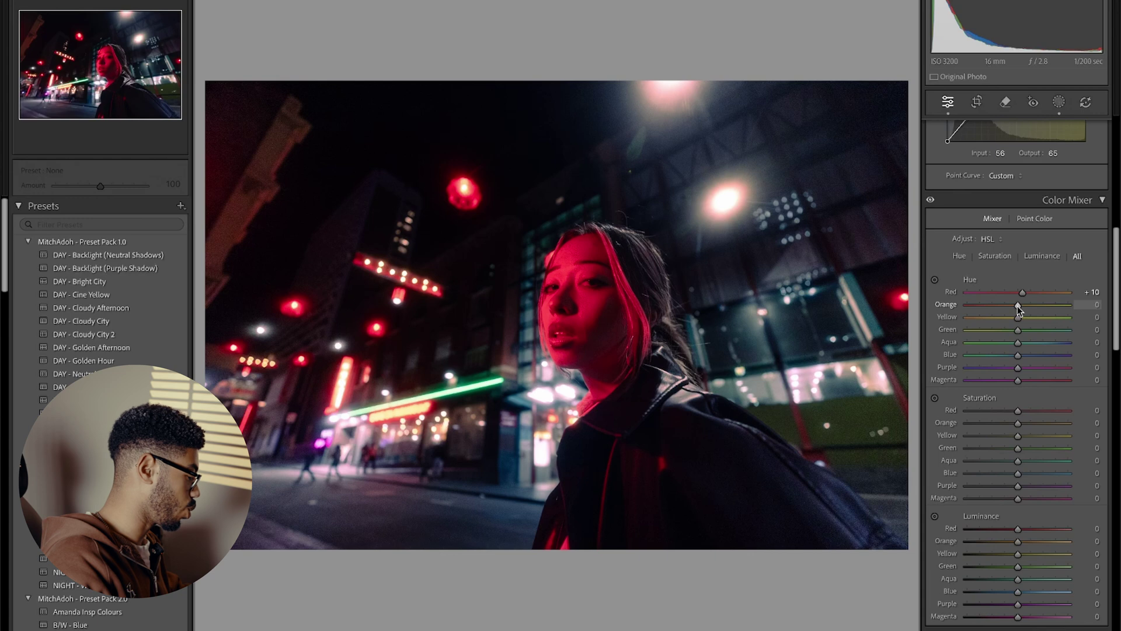
pyautogui.moveTo(1017, 306); pyautogui.dragTo(1022, 306)
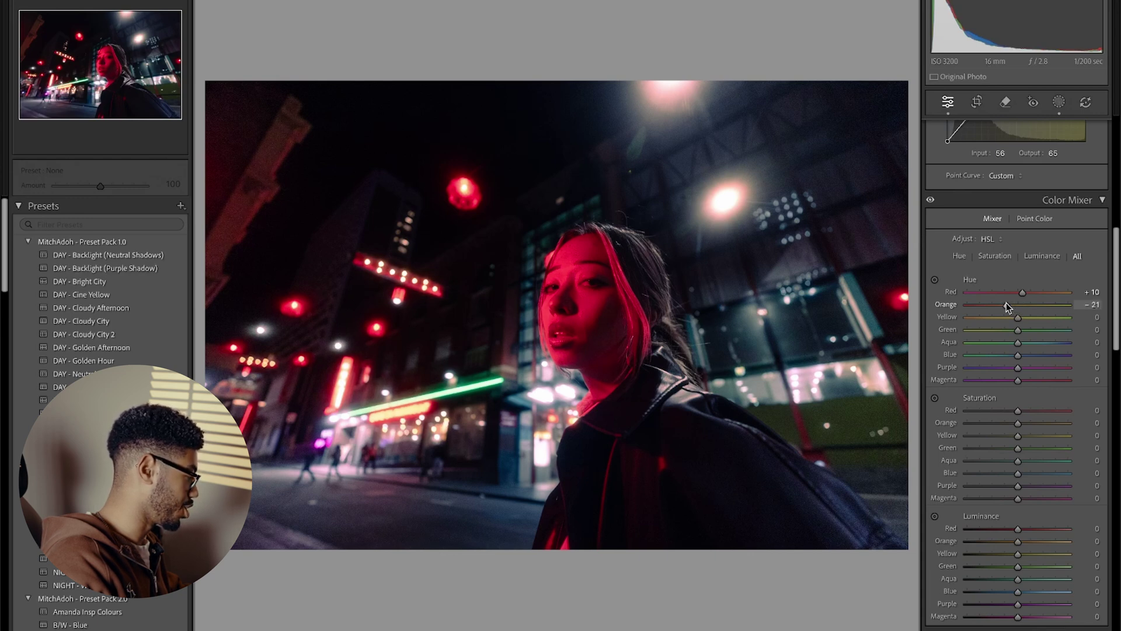
pyautogui.moveTo(1004, 302); pyautogui.dragTo(1010, 317)
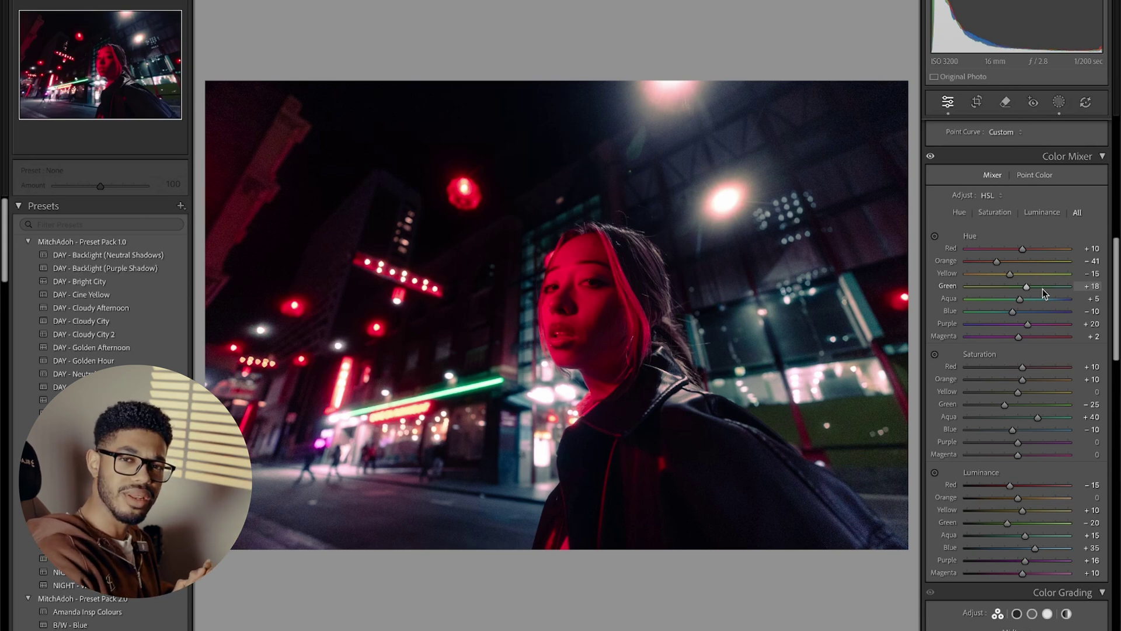
# - Set Green hue +18, Aqua saturation +40, Green saturation −25 and Blue luminance +35
pyautogui.scroll(-5, 1046, 294)
# - Undo the earlier shadow hue and tint the shadows teal with slightly reduced saturation
pyautogui.click(1017, 312)
pyautogui.hotkey('ctrl', 'z')
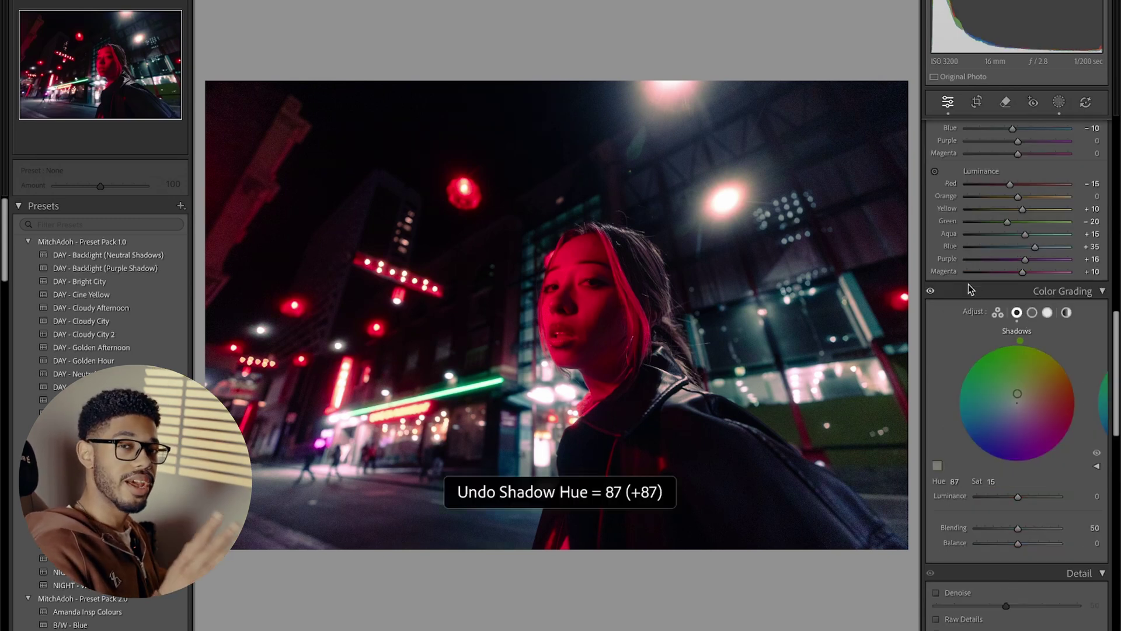
pyautogui.click(997, 312)
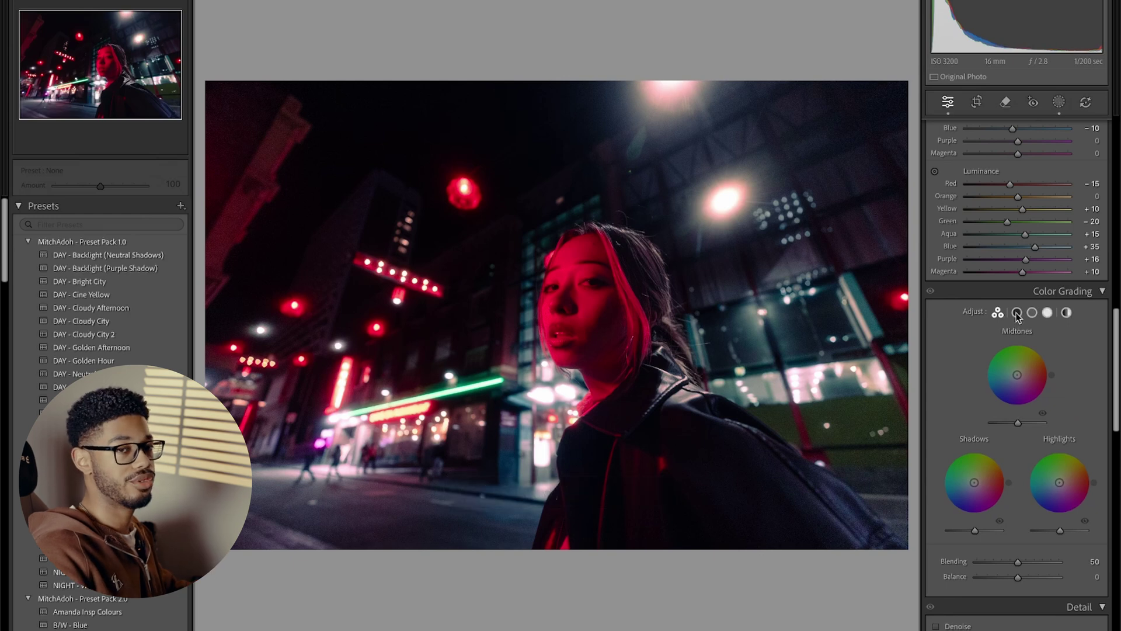
pyautogui.click(1017, 313)
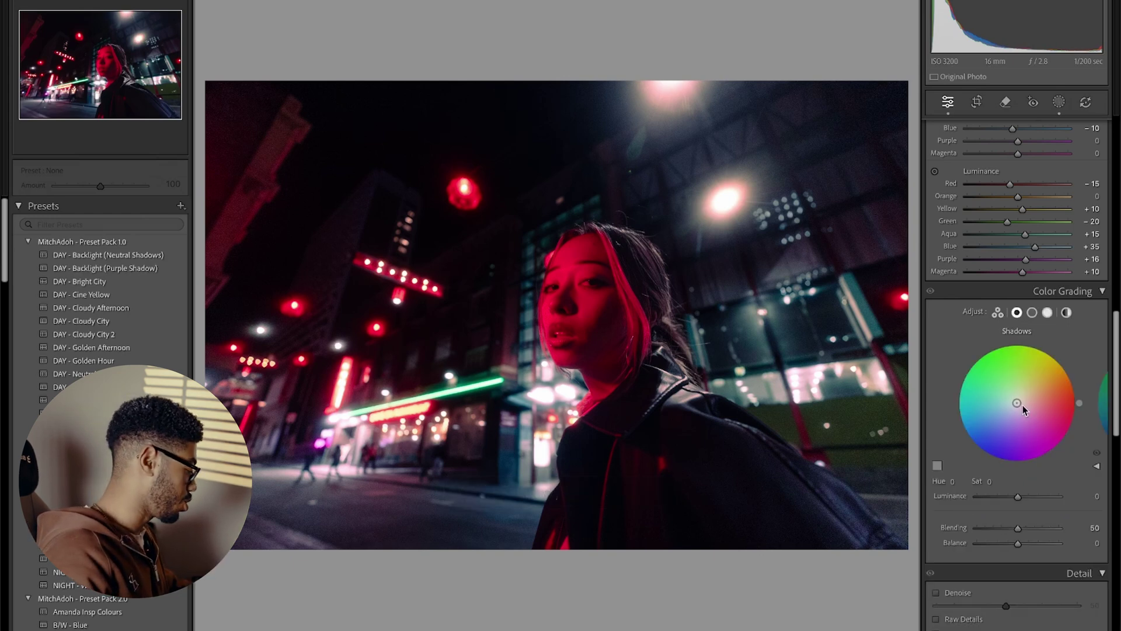
pyautogui.moveTo(1022, 406)
pyautogui.mouseDown()
pyautogui.moveTo(1016, 390)
pyautogui.moveTo(1005, 396)
pyautogui.mouseUp()
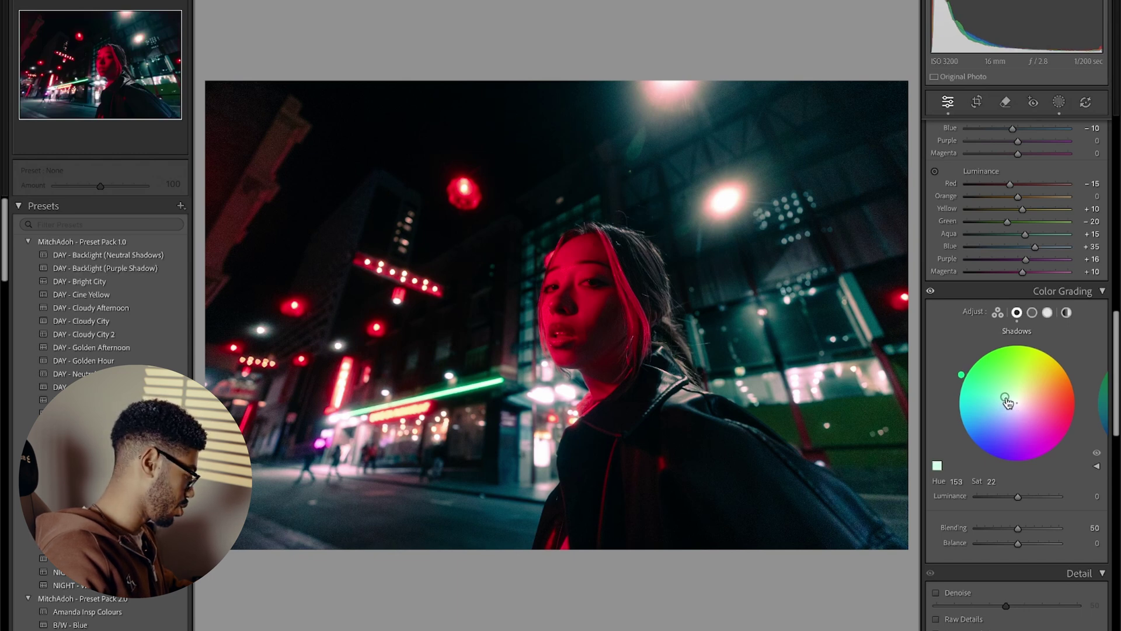
pyautogui.moveTo(1008, 400); pyautogui.dragTo(1006, 398)
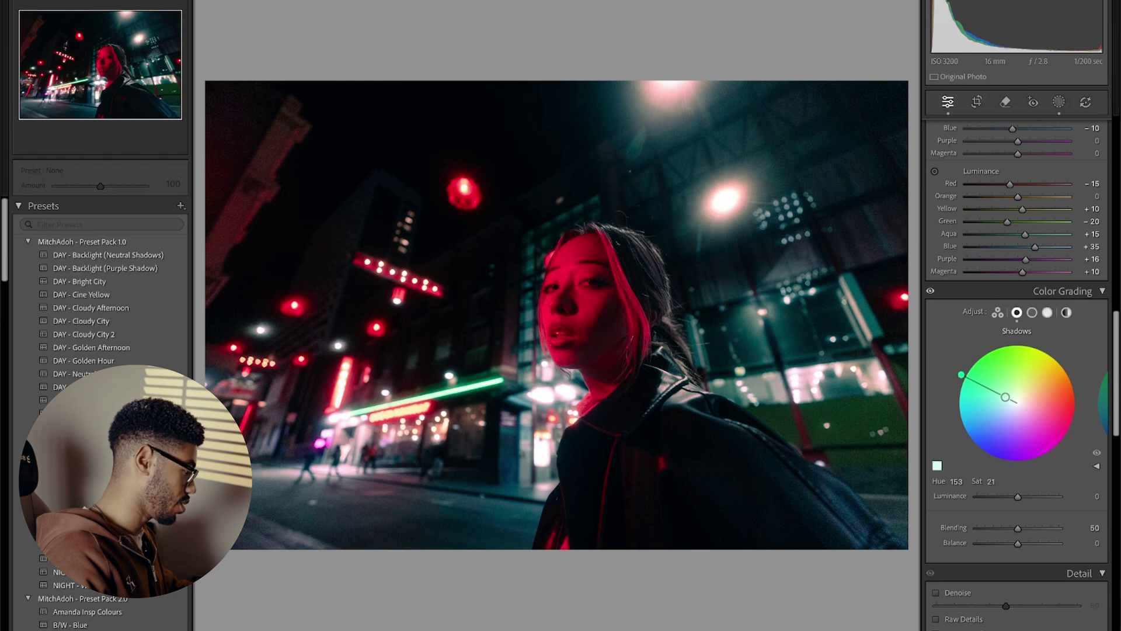
# - Tint midtones toward blue and highlights green (Hue 130, Sat 17), then toggle the grade off
pyautogui.click(1032, 312)
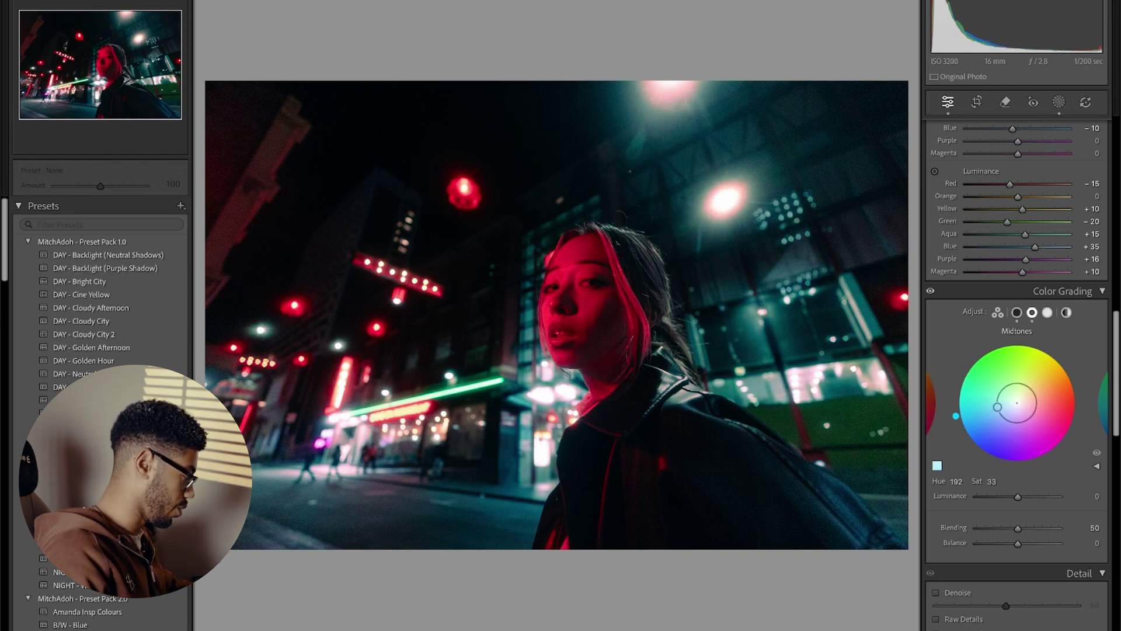
pyautogui.moveTo(956, 416); pyautogui.dragTo(1010, 395)
pyautogui.click(1047, 312)
pyautogui.press('\\')
pyautogui.press('\\')
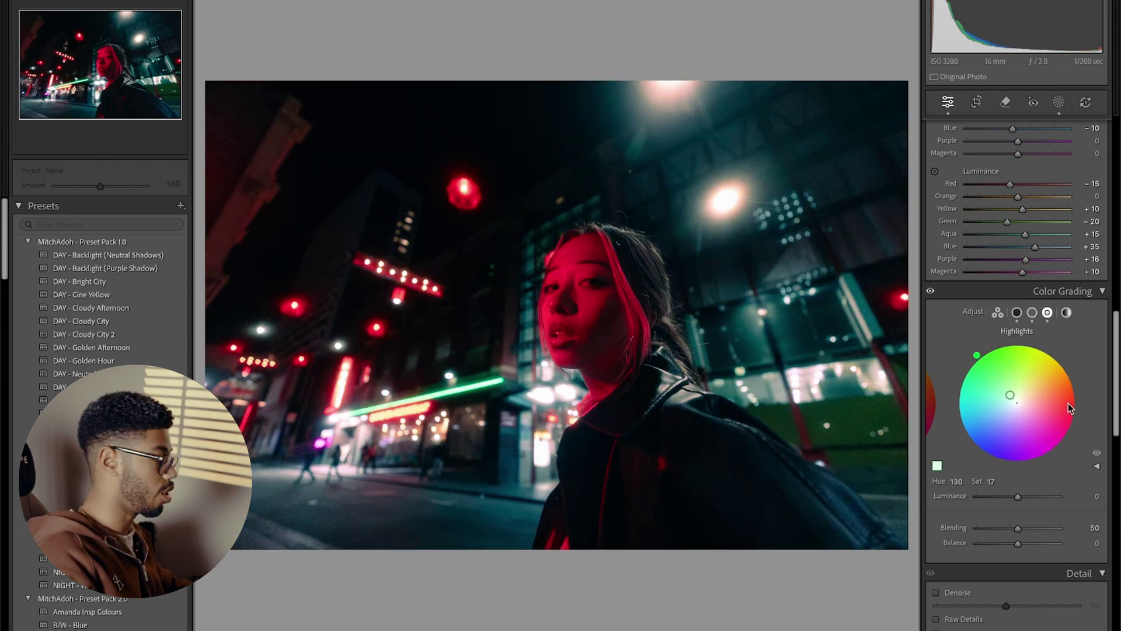
pyautogui.click(931, 291)
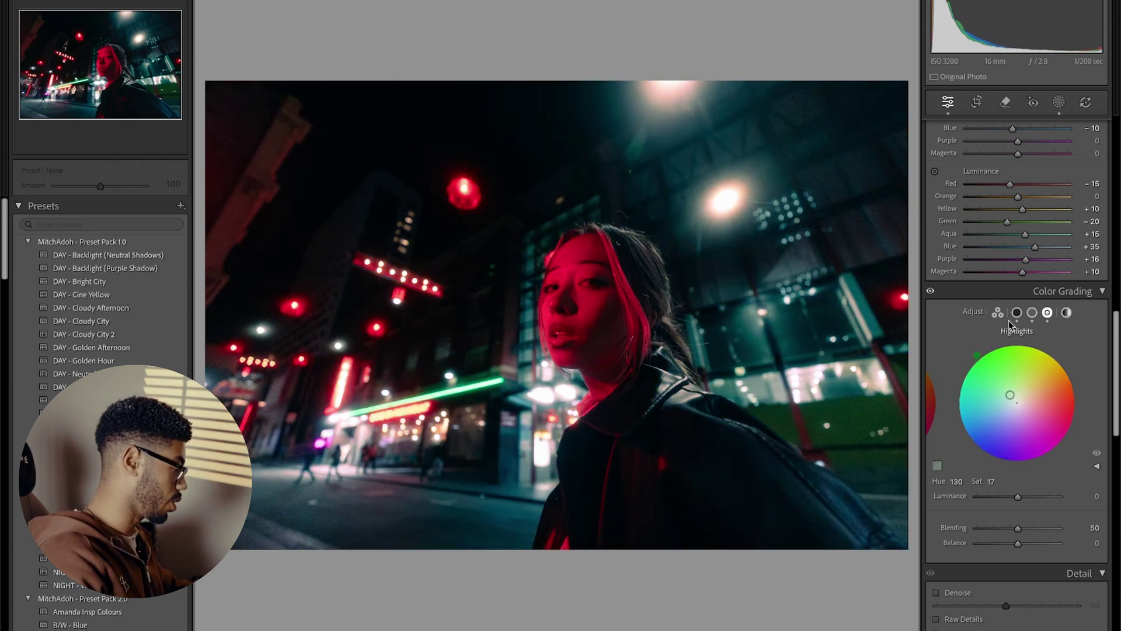
# - Re-enable the colour grade and set Sharpening Amount 100, Detail 45 and Masking 50
pyautogui.click(931, 292)
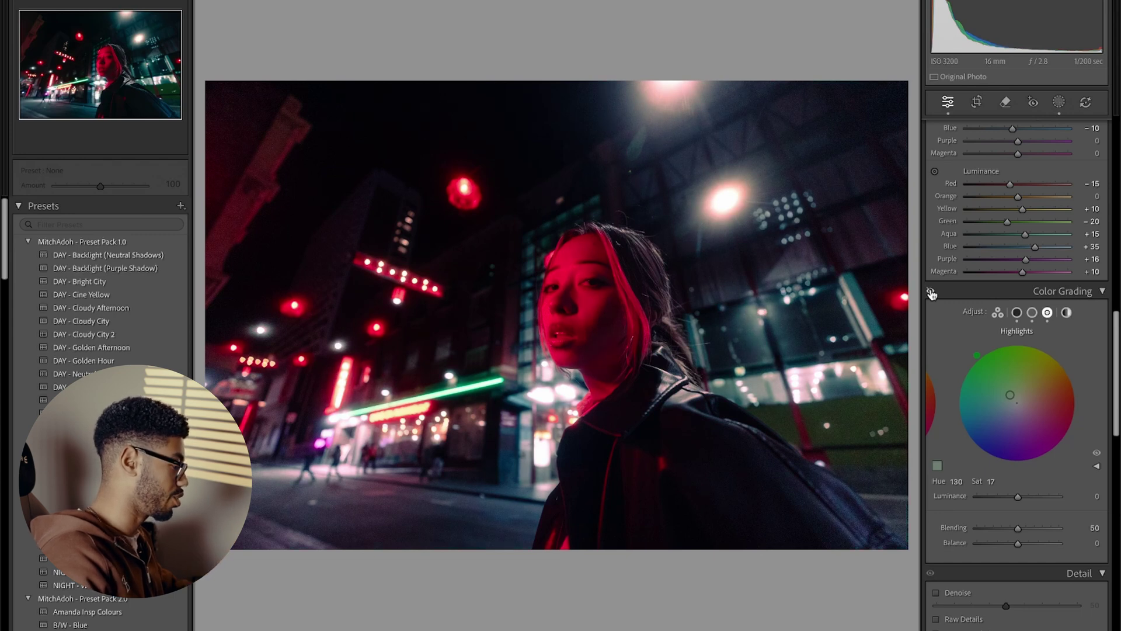
pyautogui.click(931, 292)
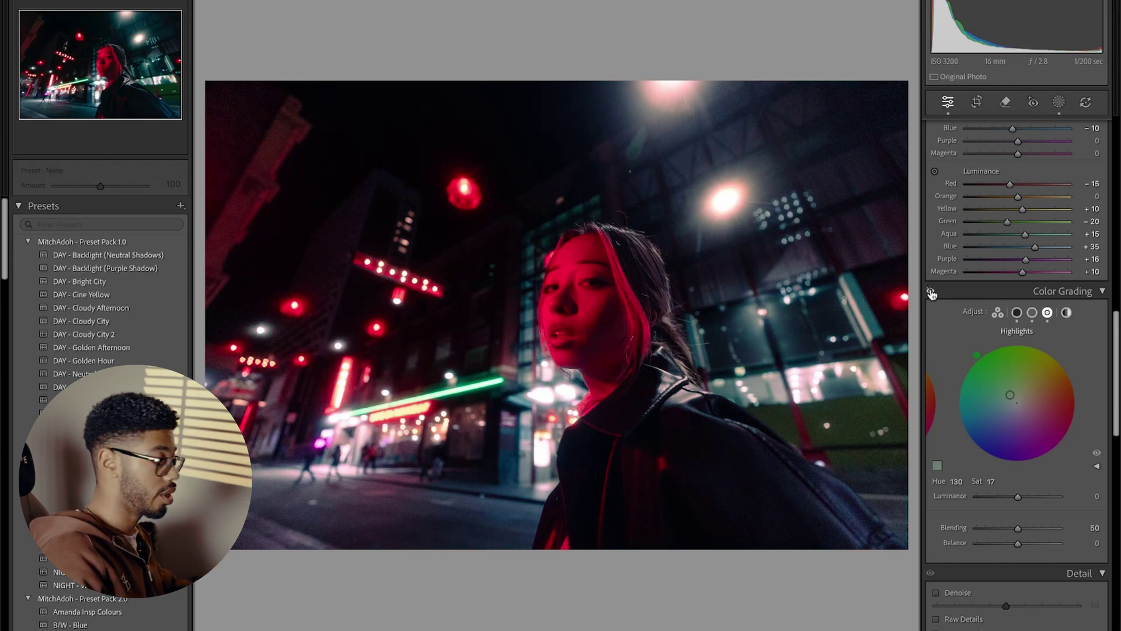
pyautogui.scroll(-6, 990, 334)
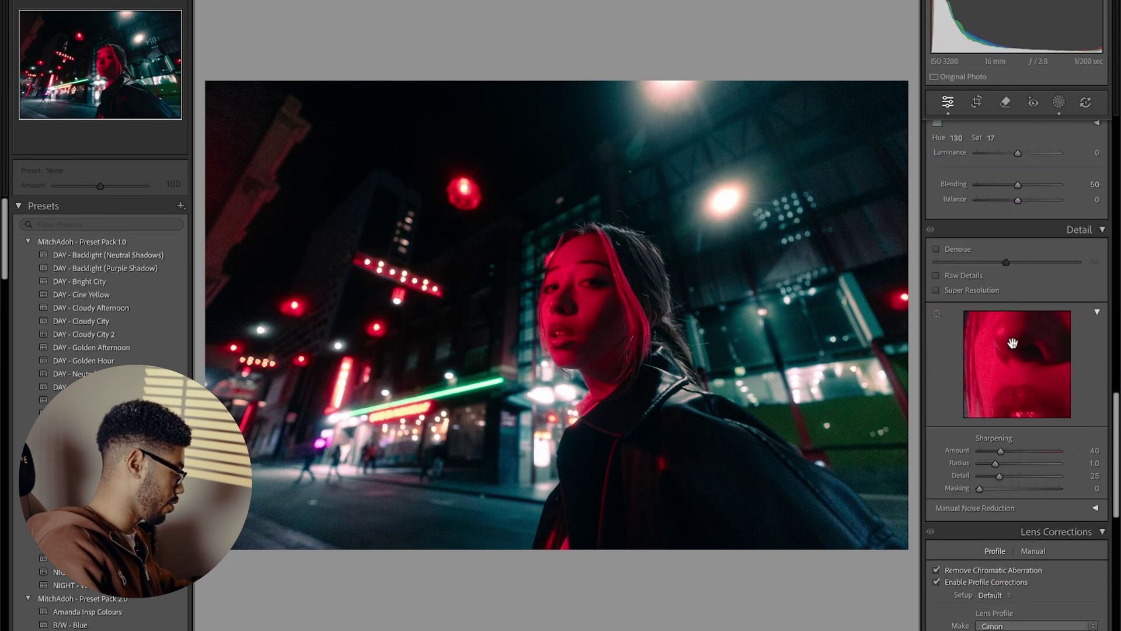
pyautogui.scroll(-1, 963, 290)
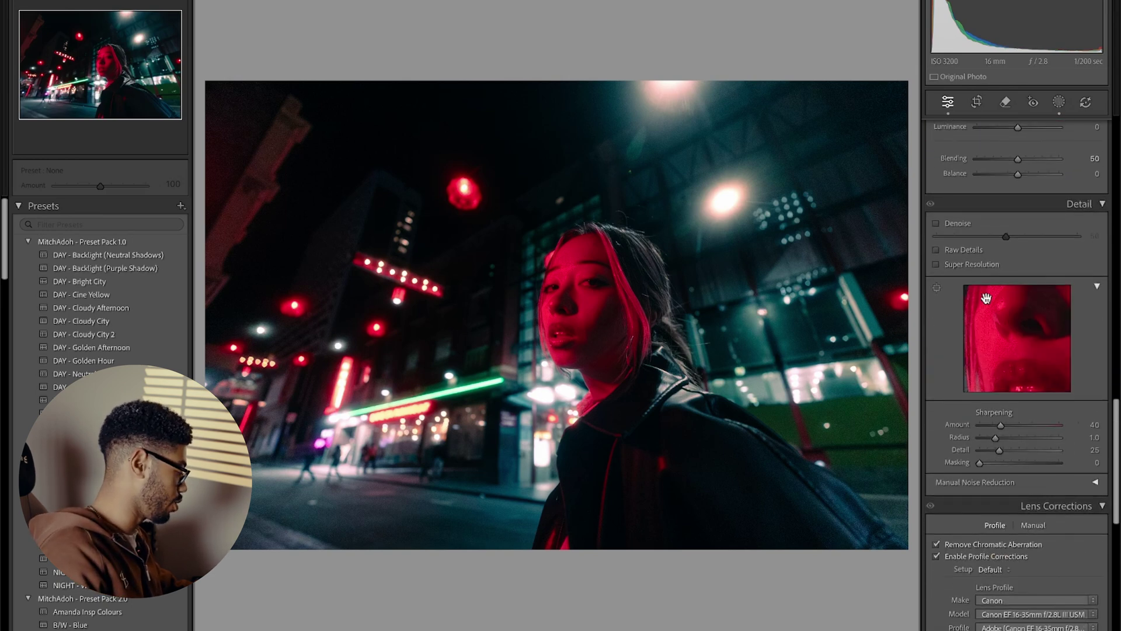
pyautogui.click(1095, 424)
pyautogui.write('100')
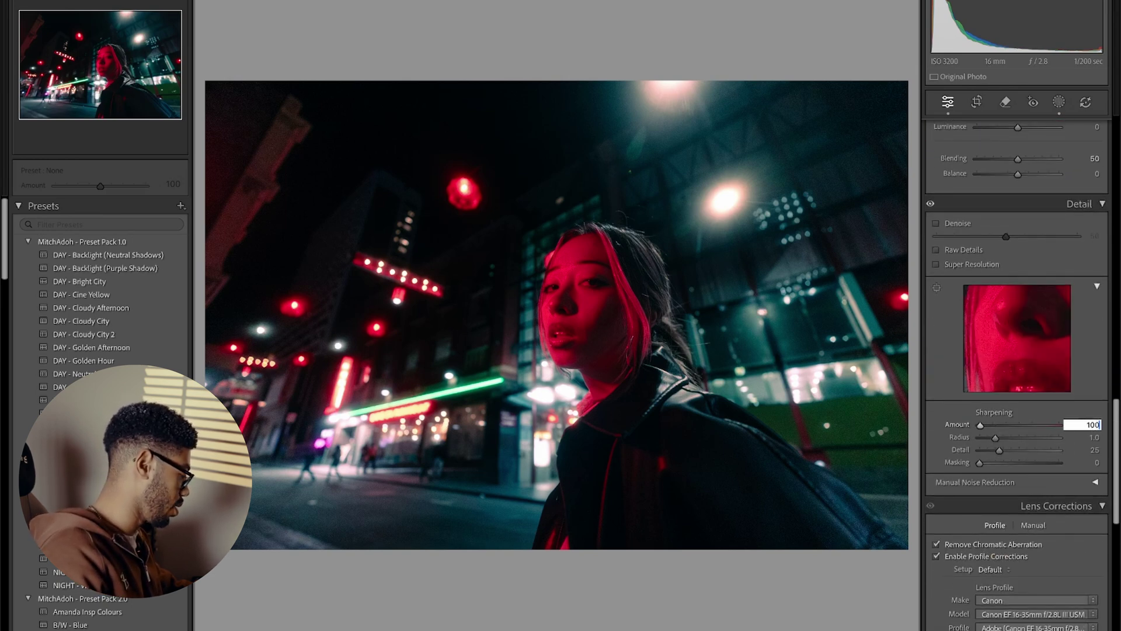
pyautogui.click(1092, 450)
pyautogui.write('45')
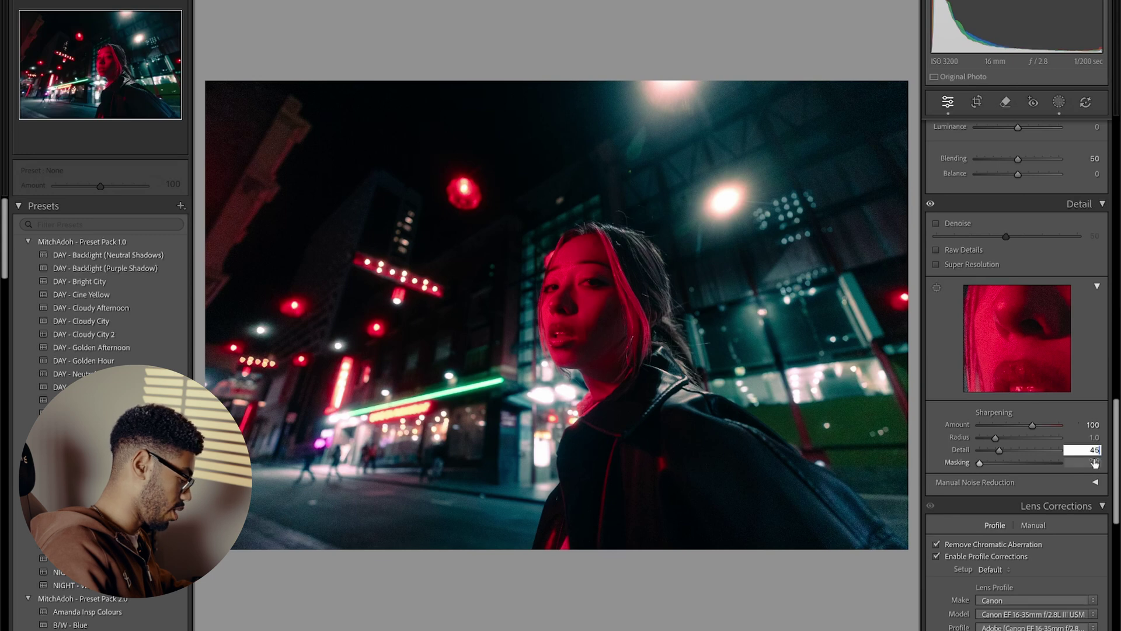
pyautogui.click(1095, 462)
pyautogui.write('50')
pyautogui.press('Return')
pyautogui.scroll(-5, 1074, 420)
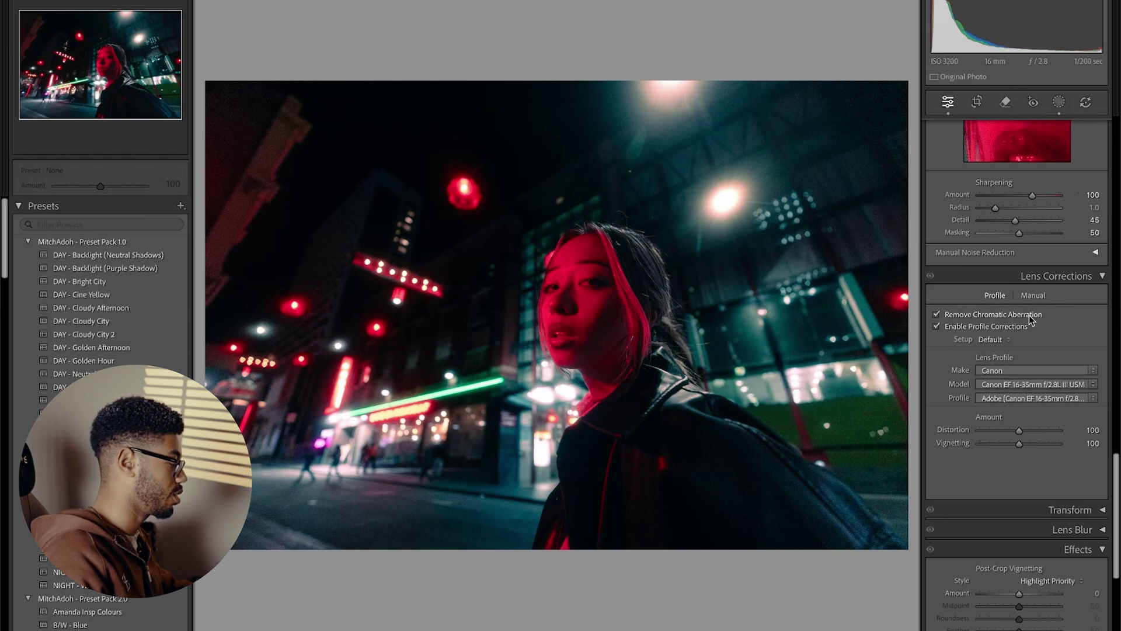
# - Toggle chromatic aberration removal and lens profile corrections off and back on to compare
pyautogui.click(958, 315)
pyautogui.click(959, 316)
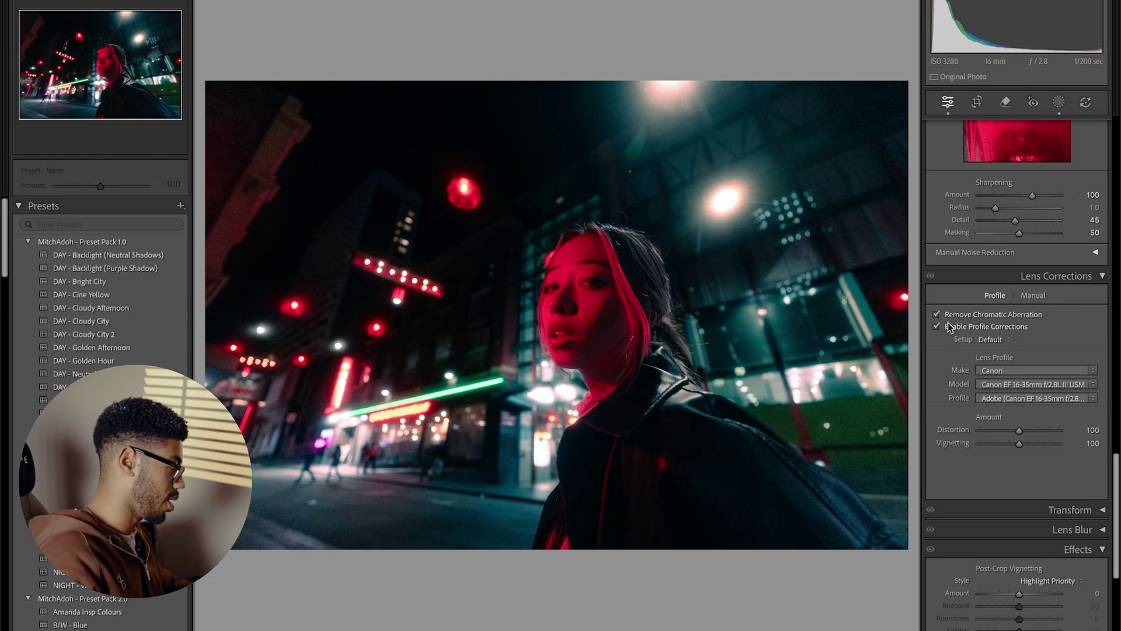
pyautogui.click(948, 324)
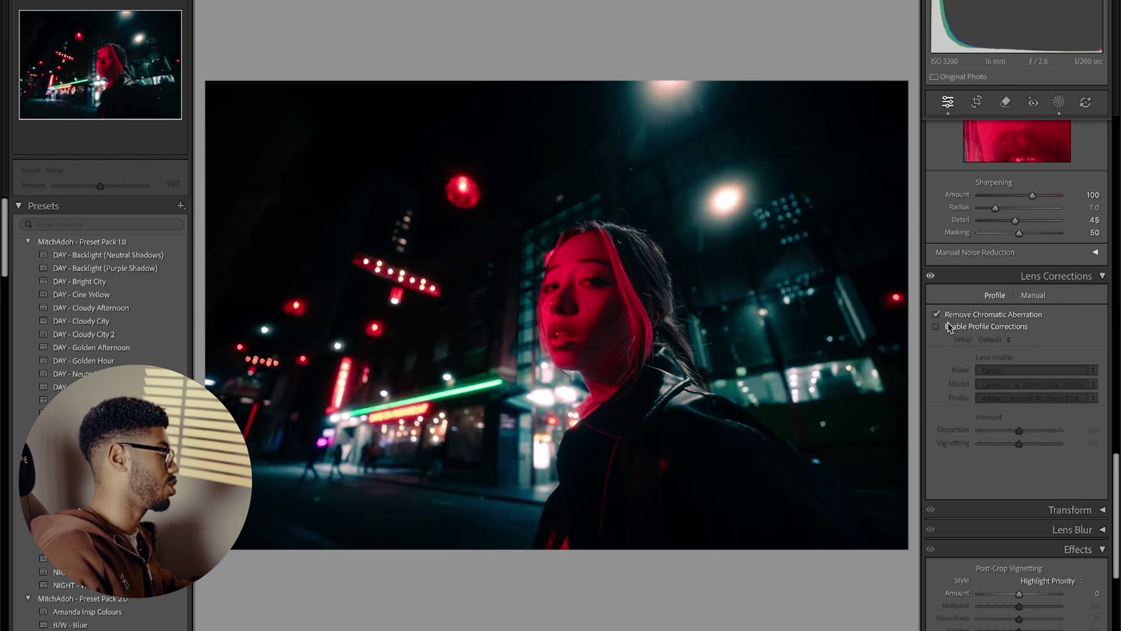
pyautogui.click(948, 325)
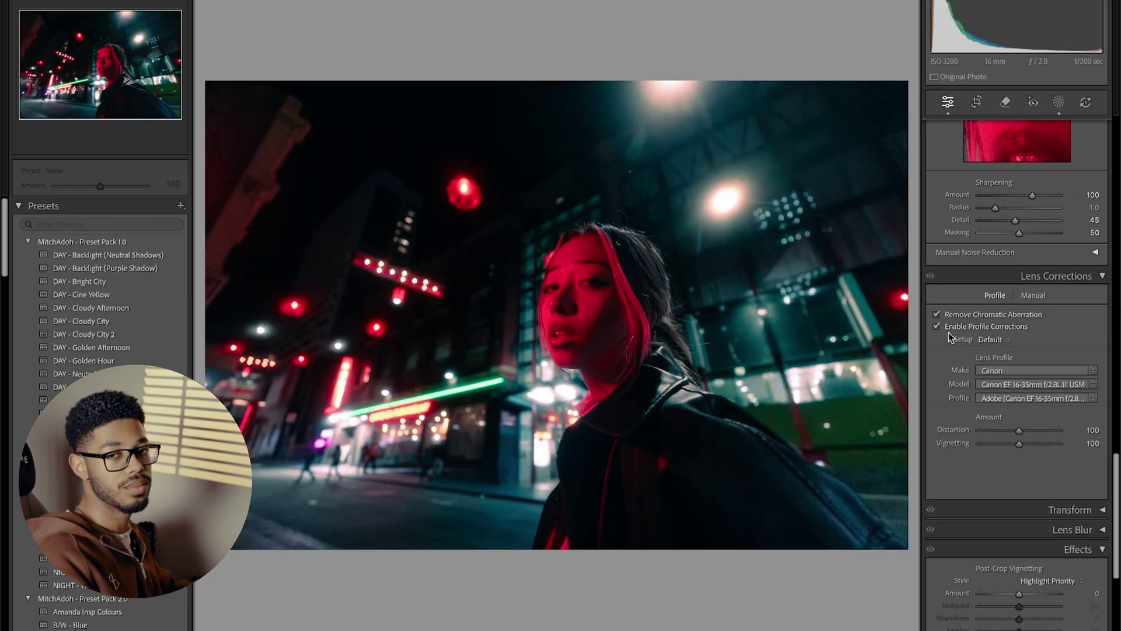
pyautogui.scroll(-3, 964, 338)
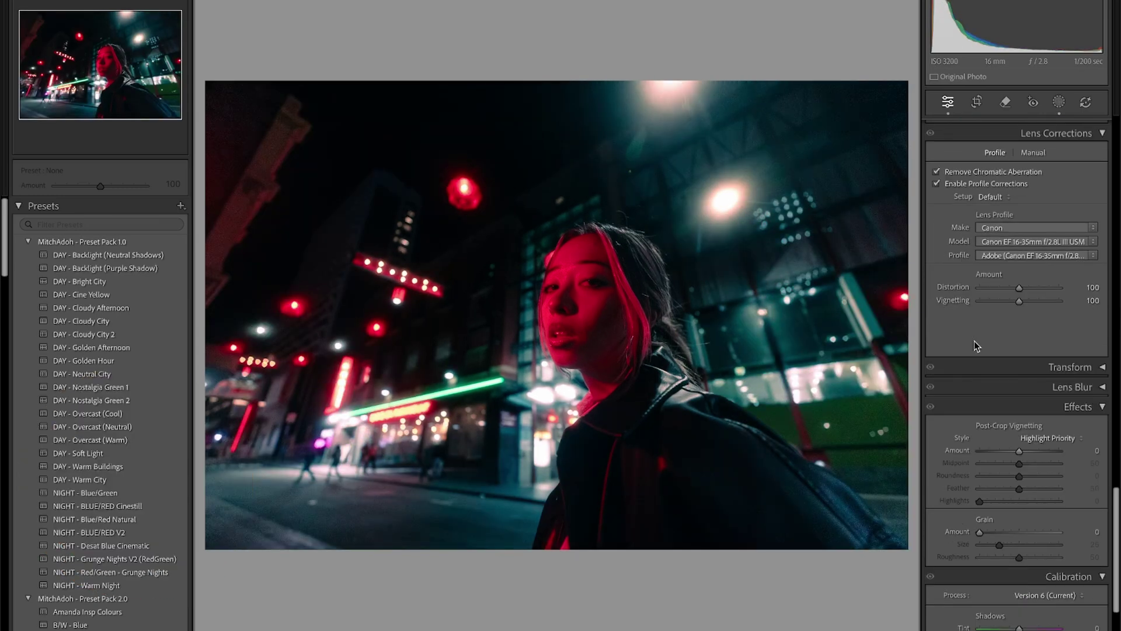
# - Zoom in on the woman's face and set the Grain Amount to 20
pyautogui.scroll(-1, 974, 341)
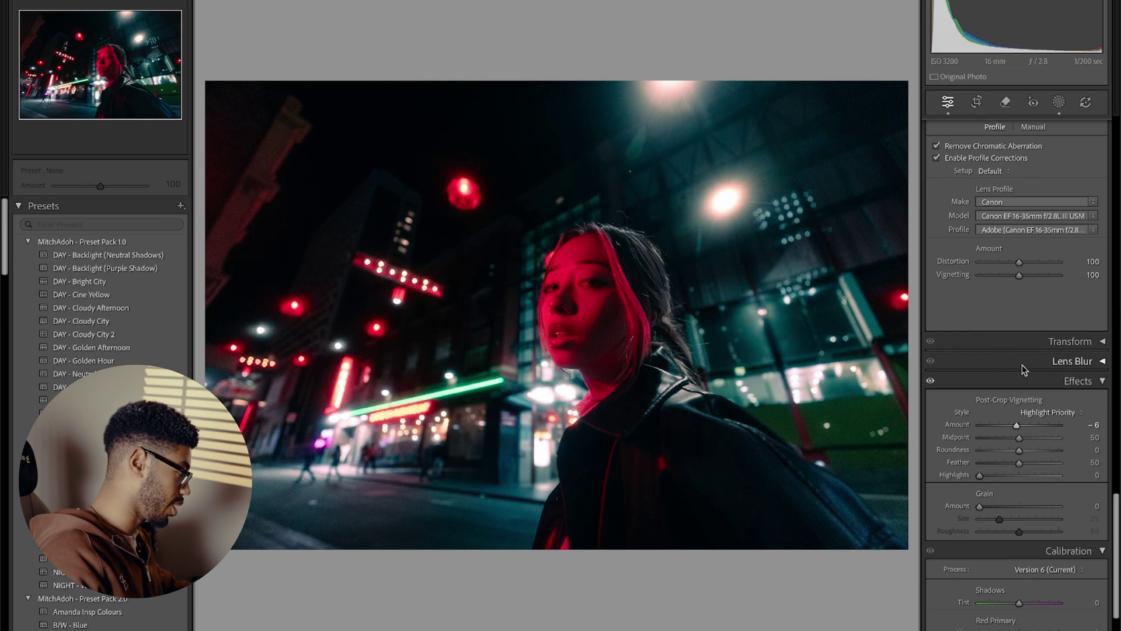
pyautogui.click(584, 307)
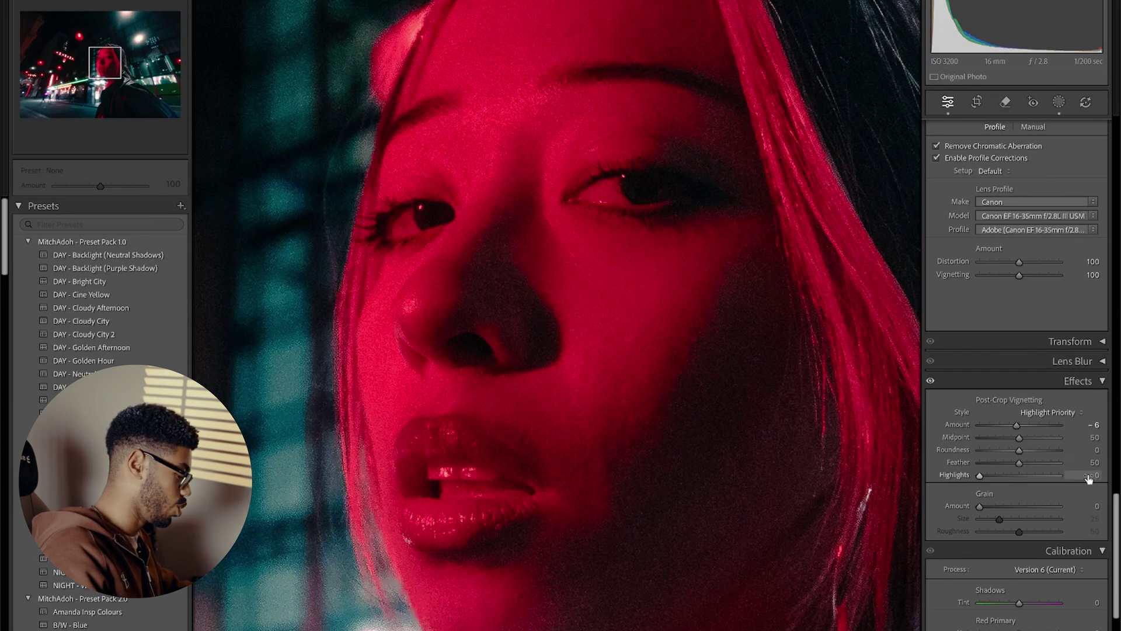
pyautogui.click(1093, 506)
pyautogui.write('20')
pyautogui.press('Return')
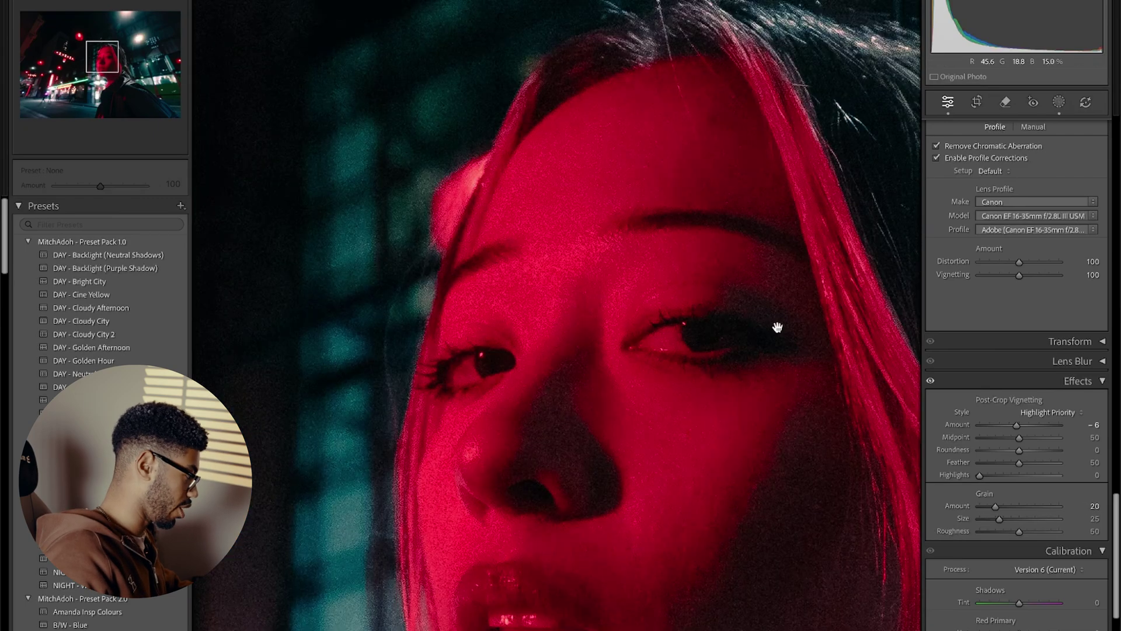
pyautogui.hscroll(10, 625, 296)
pyautogui.scroll(4, 626, 296)
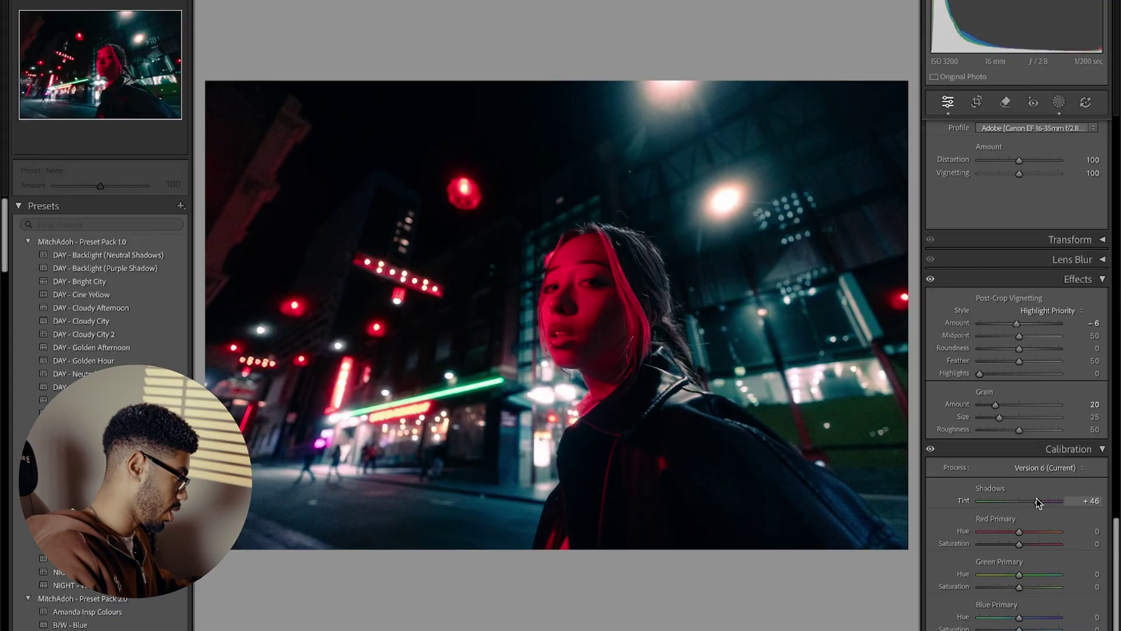
# - Lower the shadows tint to +5 and set Red Primary Hue and Saturation to 20
pyautogui.moveTo(1035, 500); pyautogui.dragTo(1021, 500)
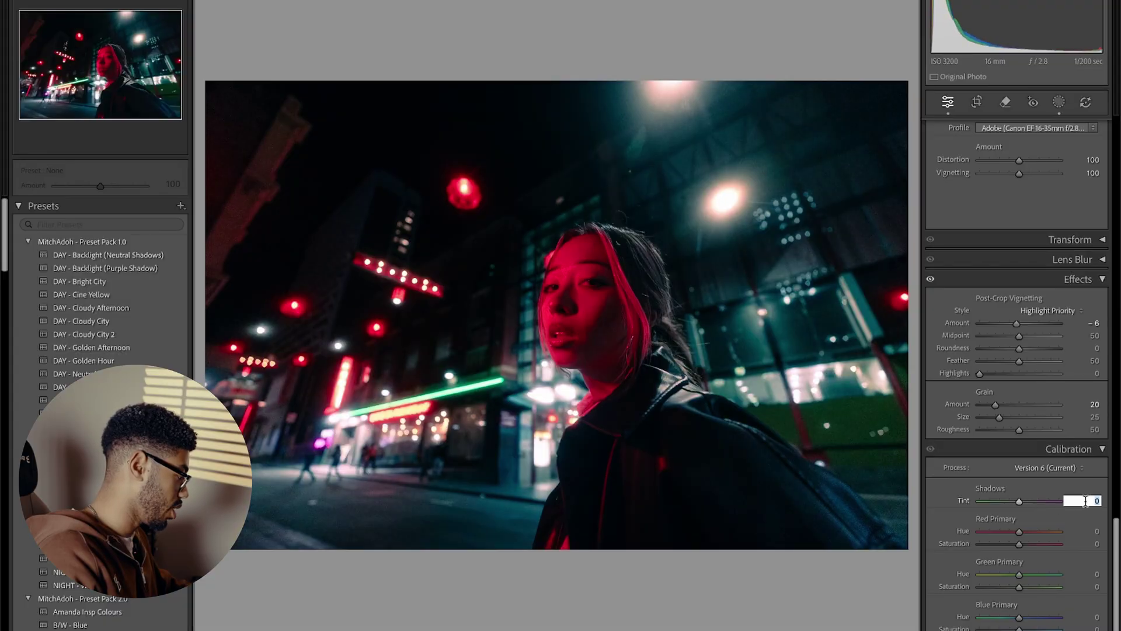
pyautogui.click(1093, 531)
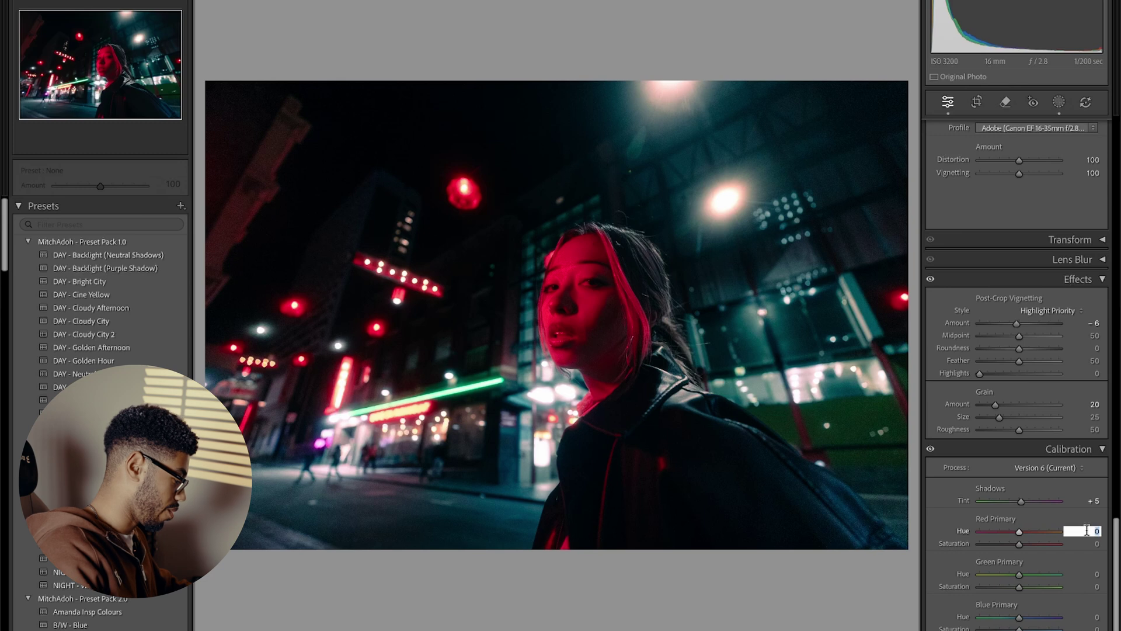
pyautogui.write('20')
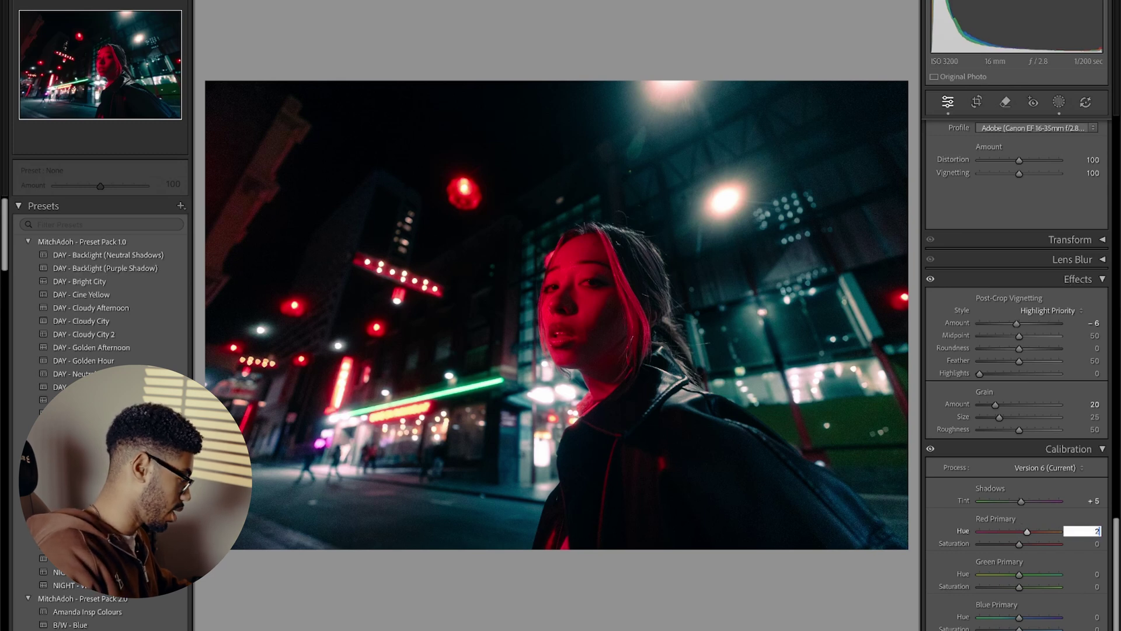
pyautogui.press('Return')
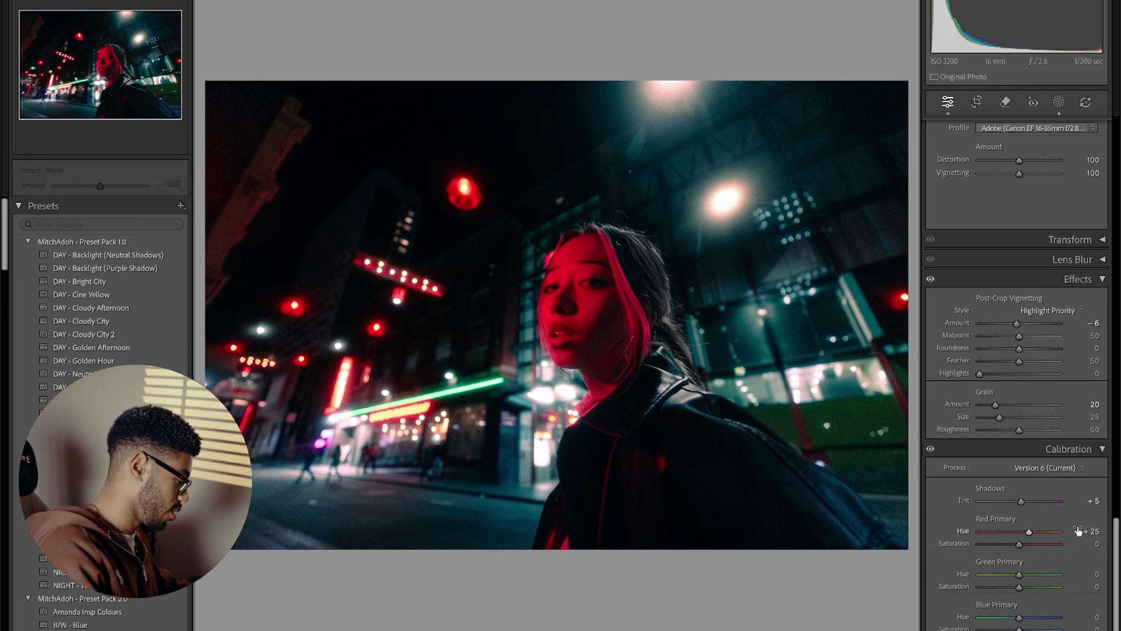
pyautogui.click(1073, 545)
pyautogui.write('20')
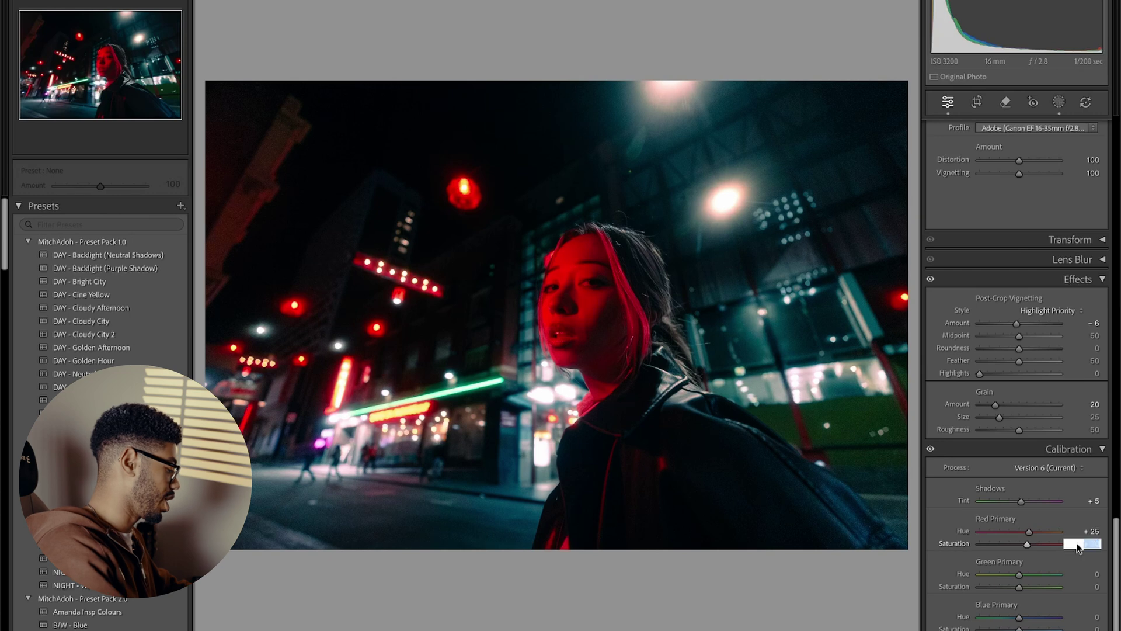
pyautogui.press('Return')
# - Keep Green Primary Hue at 0 and set Green Primary Saturation to +3
pyautogui.moveTo(1020, 574); pyautogui.dragTo(1037, 574)
pyautogui.doubleClick(1034, 573)
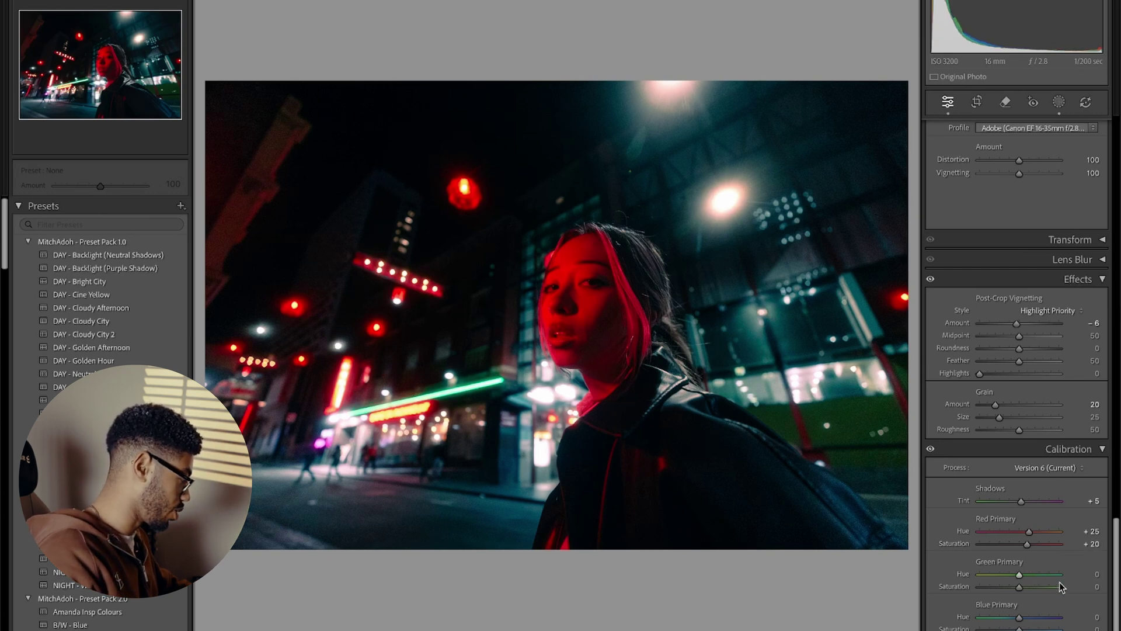
pyautogui.moveTo(1018, 588); pyautogui.dragTo(1033, 591)
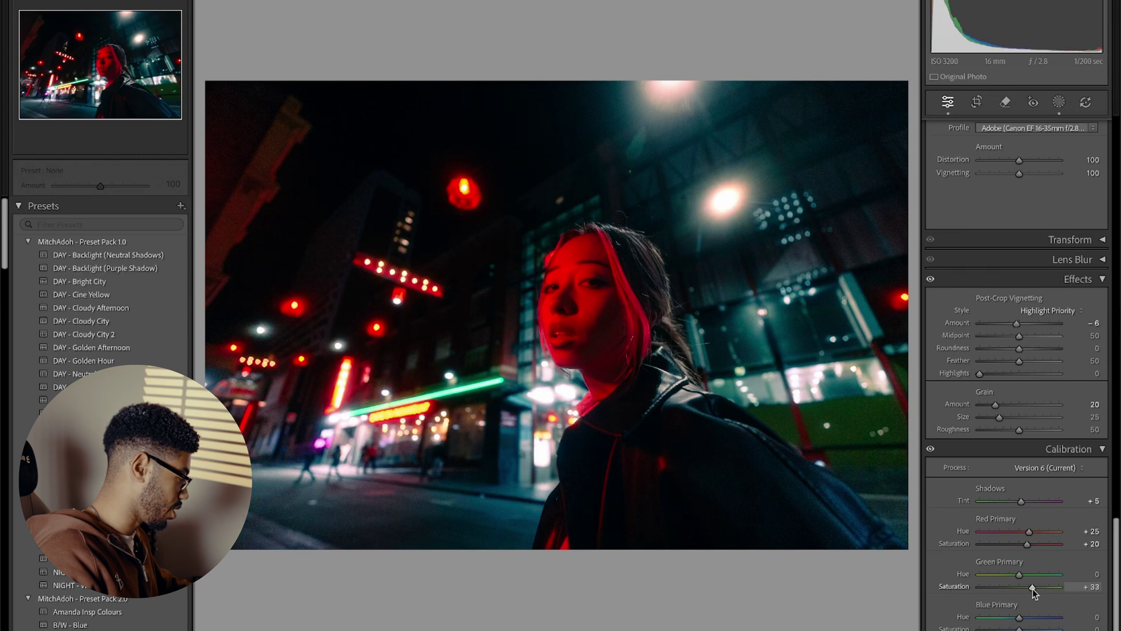
pyautogui.write('5')
pyautogui.press('Return')
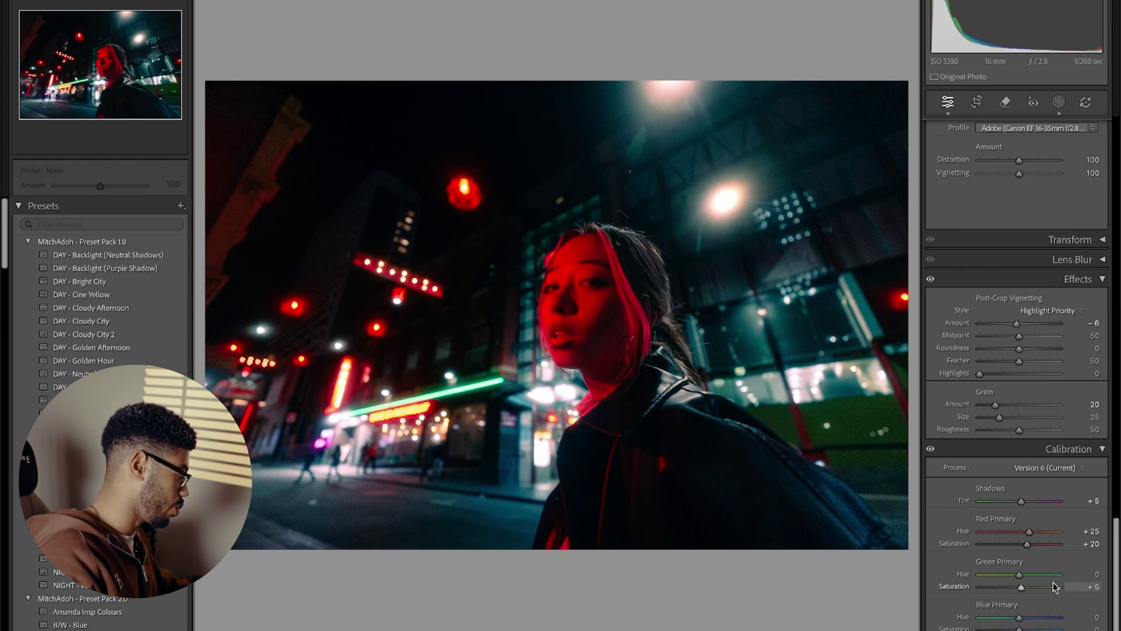
pyautogui.click(1093, 586)
pyautogui.write('3')
pyautogui.press('Return')
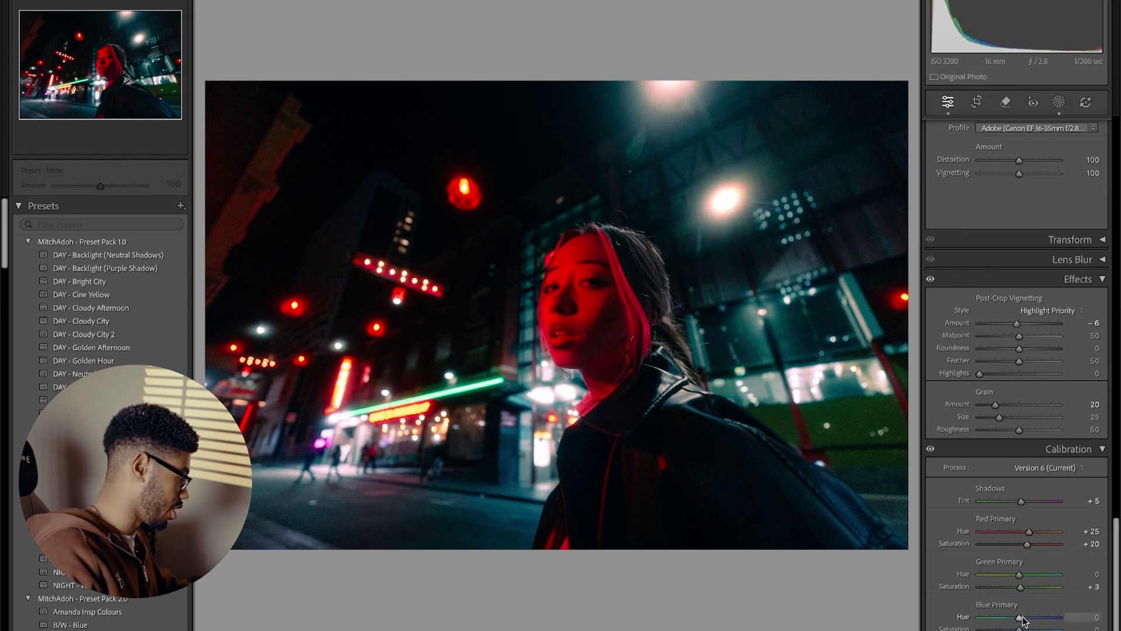
# - Shift Blue Primary Hue to −6, settle Blue Saturation at +10, and compare calibration on/off
pyautogui.moveTo(1020, 617); pyautogui.dragTo(1020, 614)
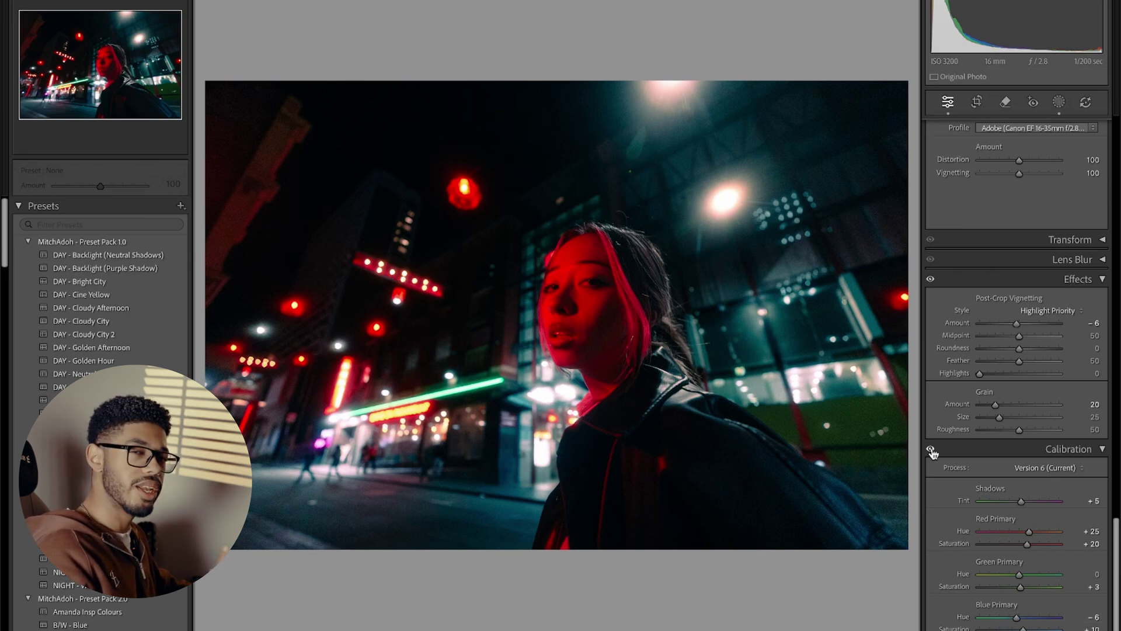
pyautogui.moveTo(1093, 629); pyautogui.dragTo(1069, 626)
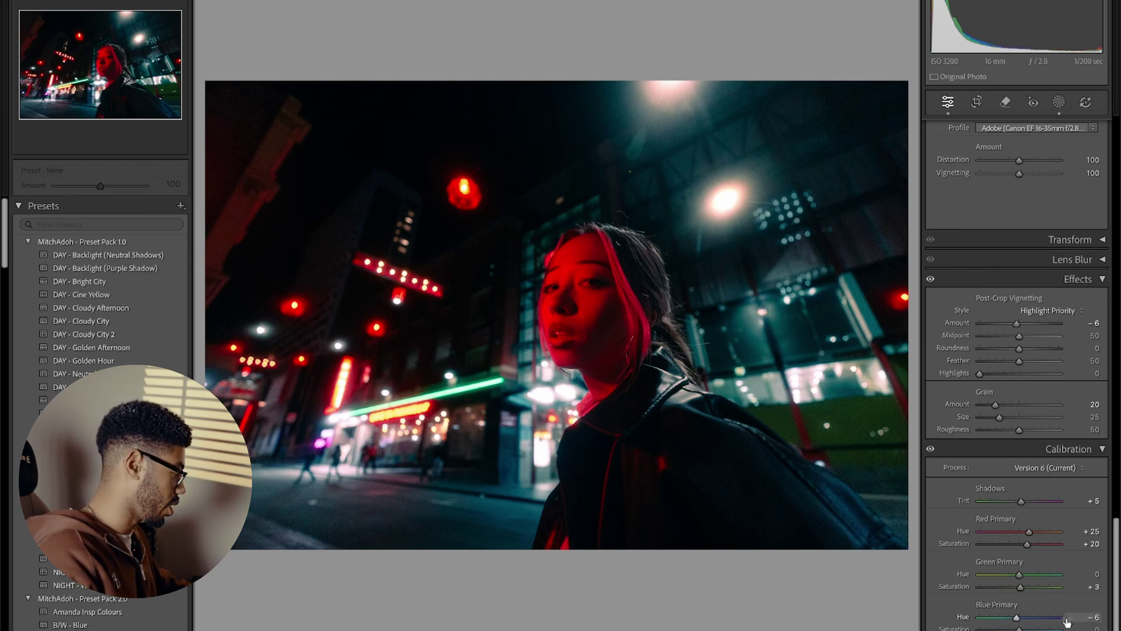
pyautogui.click(1031, 628)
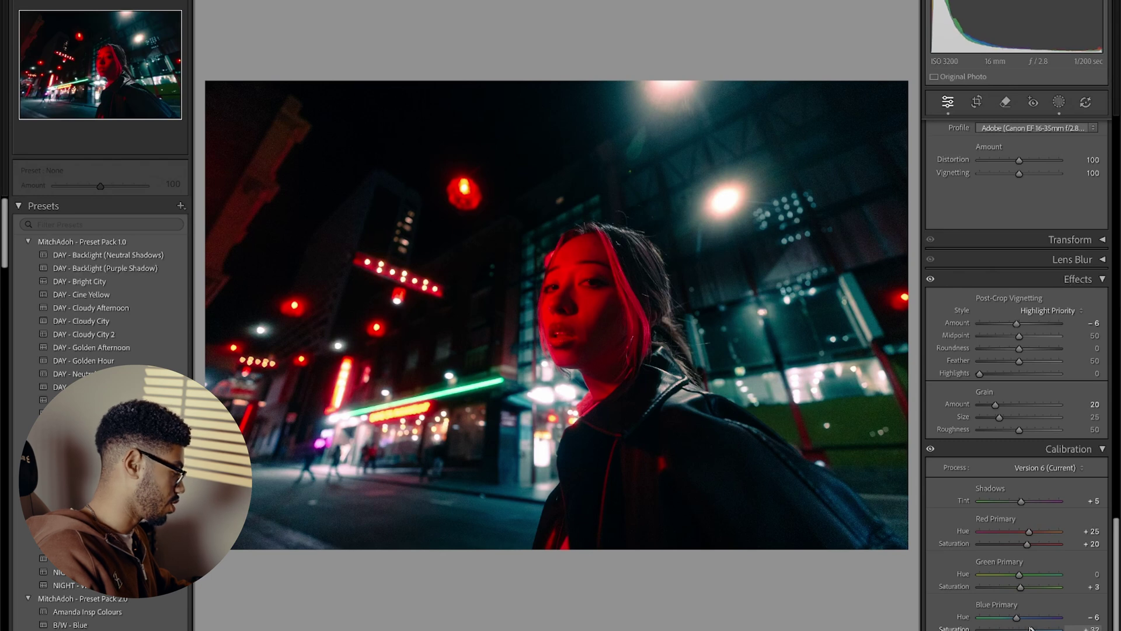
pyautogui.moveTo(1030, 628); pyautogui.dragTo(1023, 629)
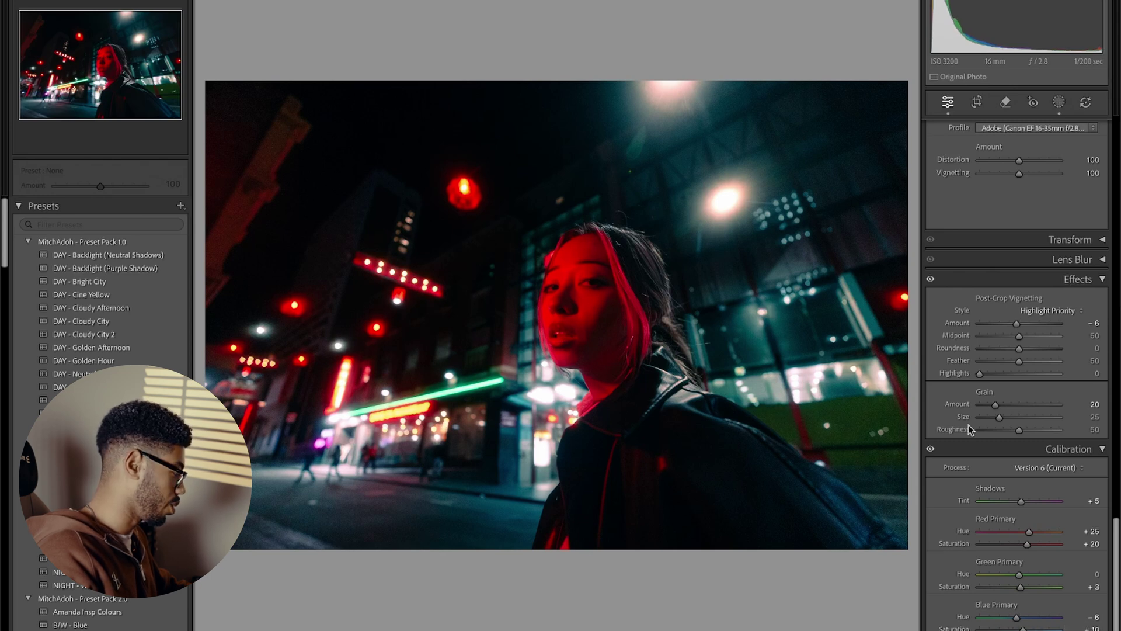
pyautogui.click(932, 451)
pyautogui.click(932, 451)
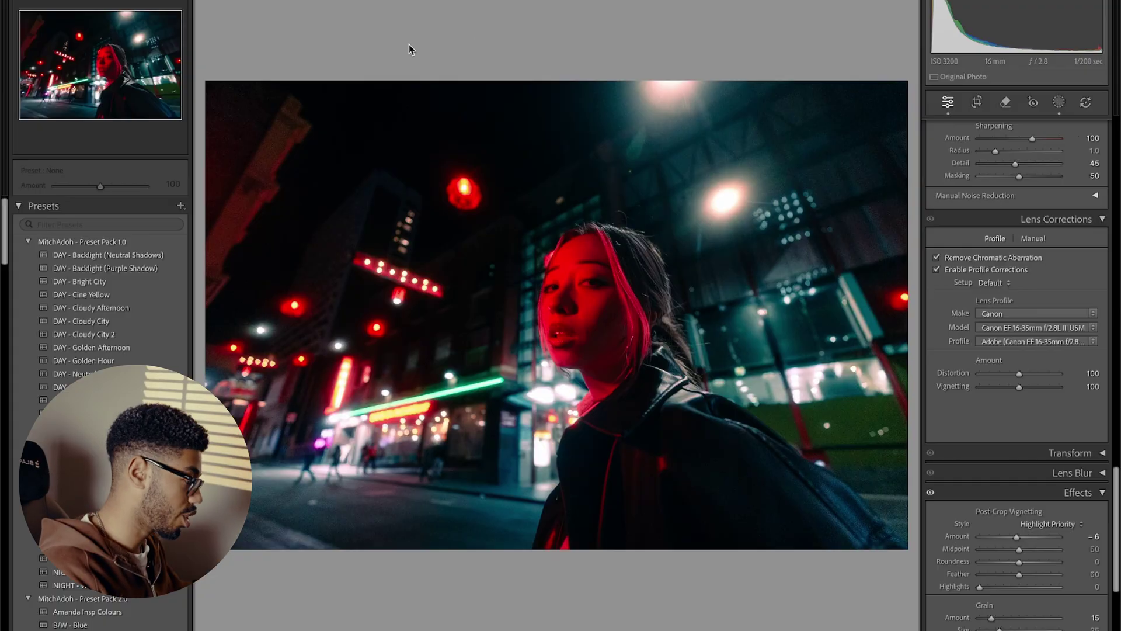
# - Start a new develop preset named NIGHT MOOD
pyautogui.click(181, 207)
pyautogui.click(211, 220)
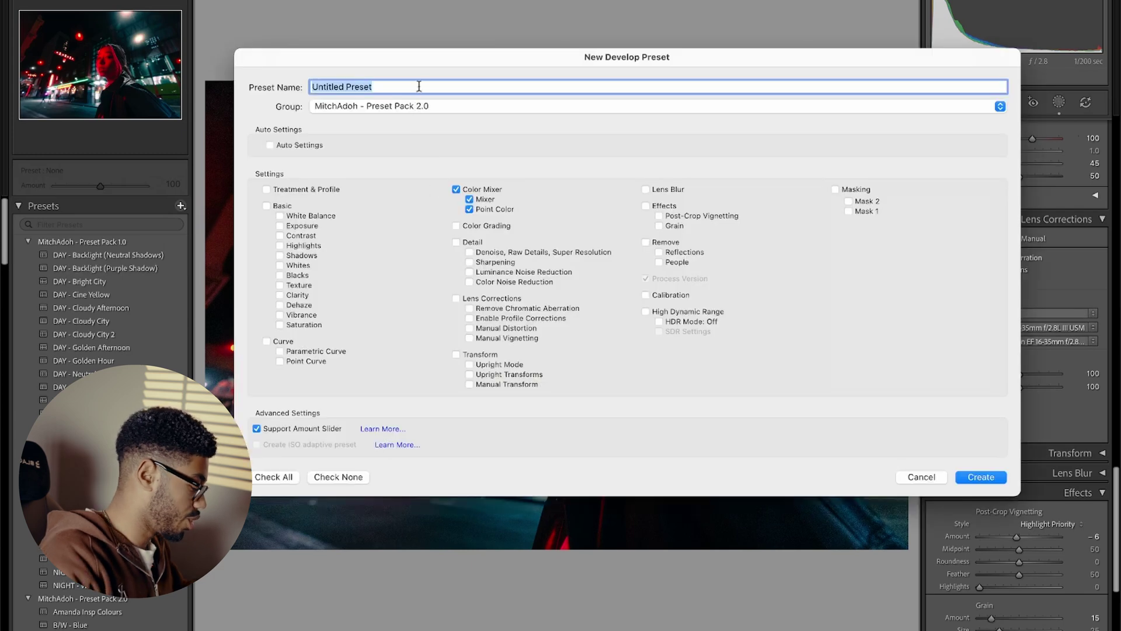
pyautogui.write('NIGHT MOOD')
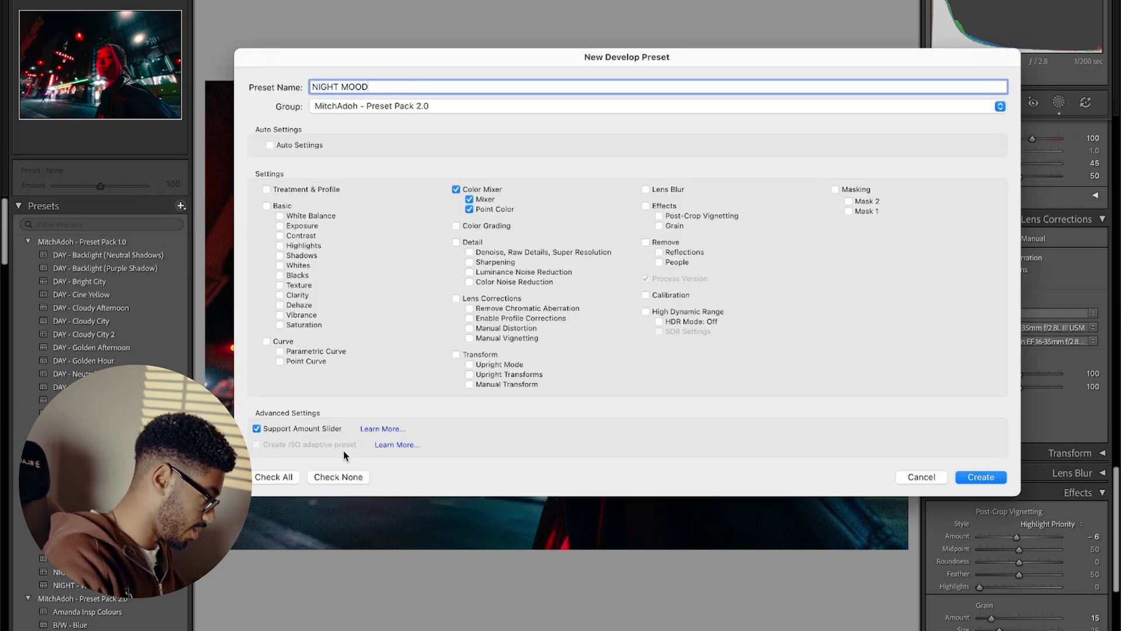
# - Include all setting groups except Lens Blur, Remove and Calibration, and create the preset
pyautogui.click(312, 191)
pyautogui.click(289, 206)
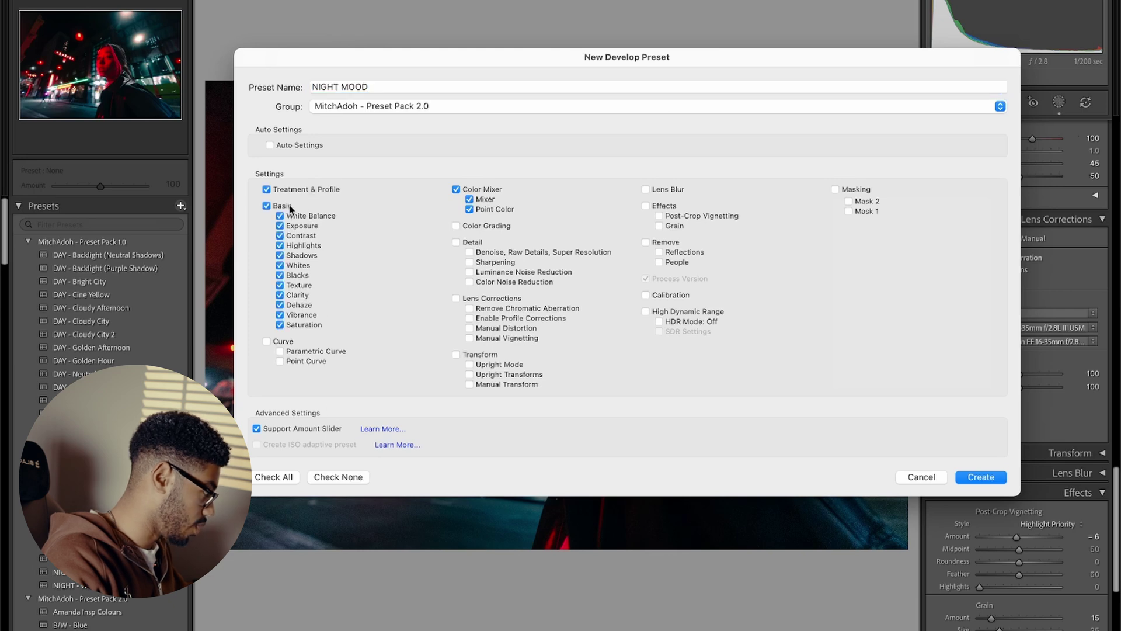
pyautogui.click(270, 342)
pyautogui.click(456, 226)
pyautogui.click(456, 242)
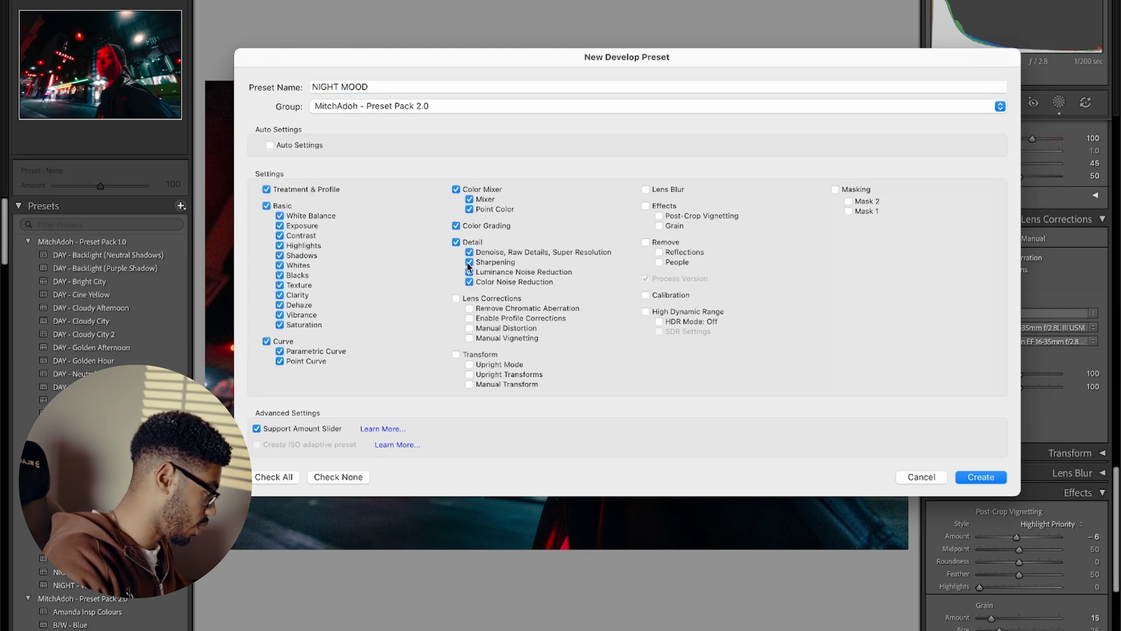
pyautogui.click(457, 298)
pyautogui.click(457, 355)
pyautogui.click(655, 312)
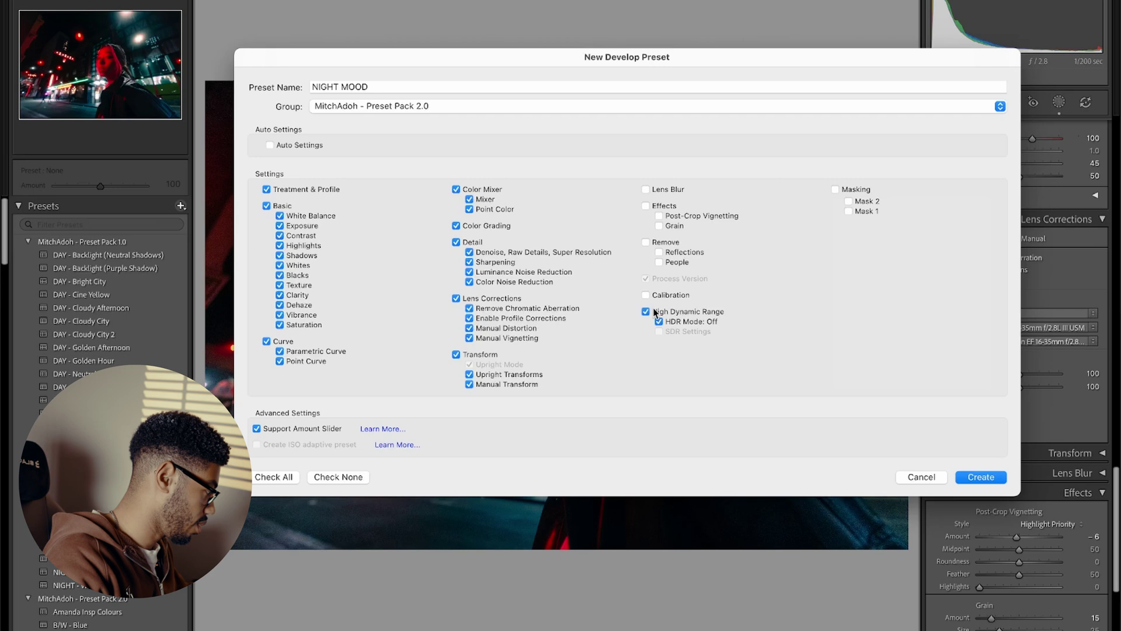
pyautogui.click(664, 206)
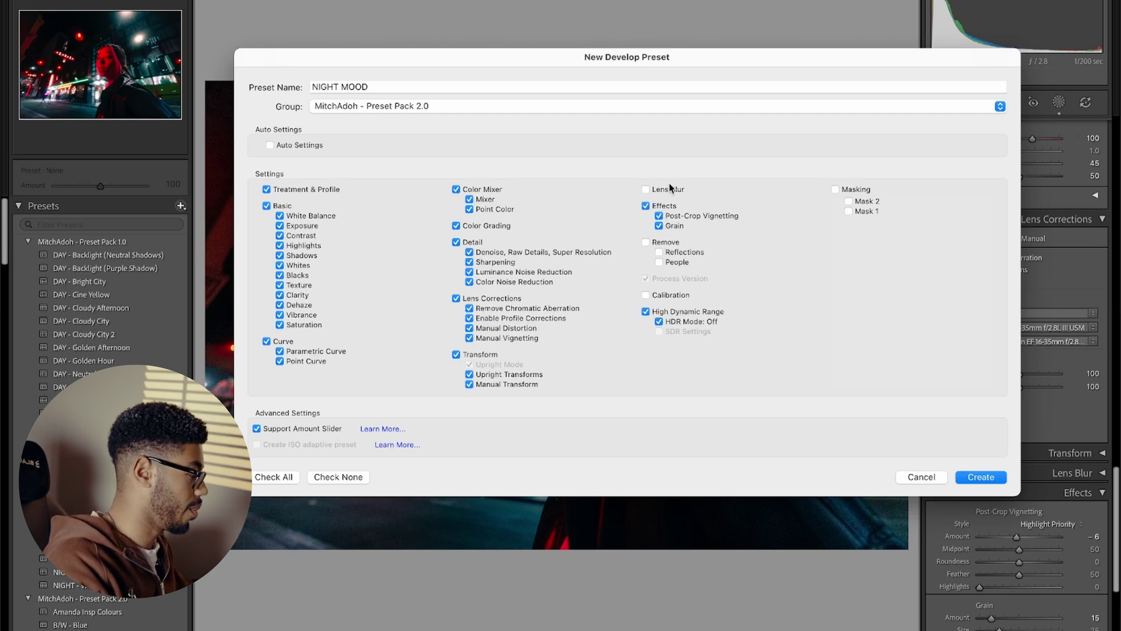
pyautogui.click(856, 189)
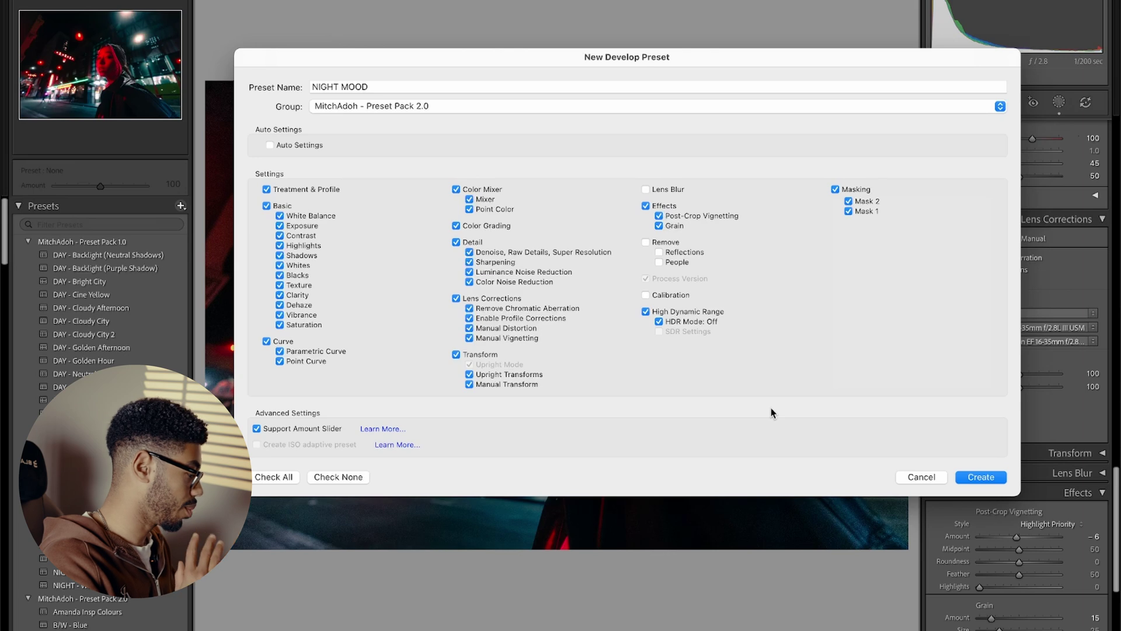
pyautogui.click(982, 476)
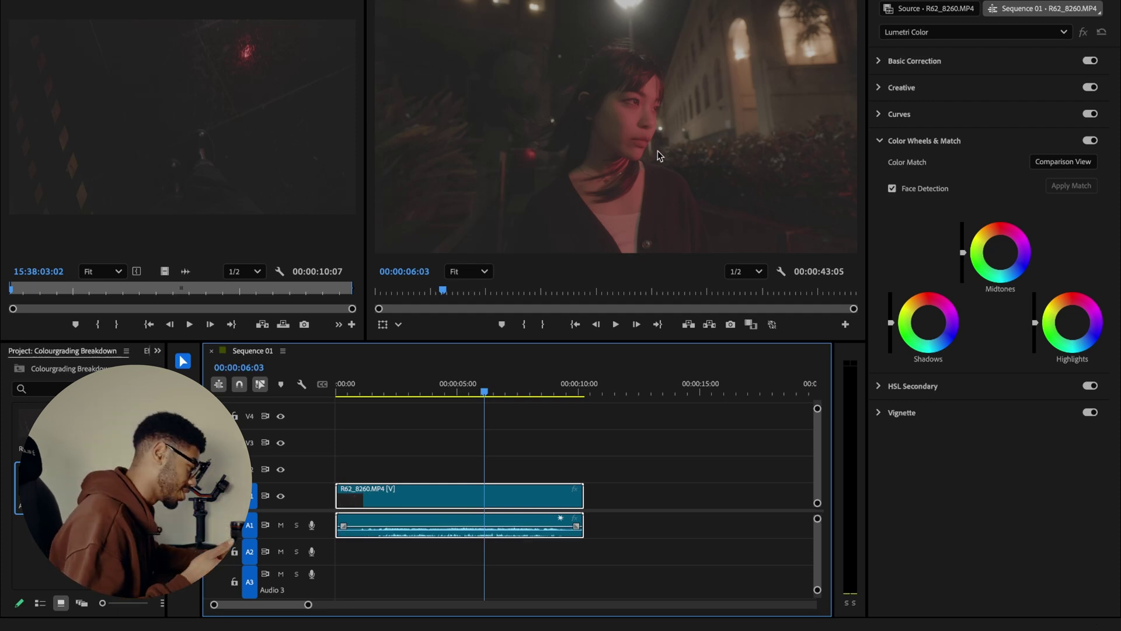
# - Zoom the Sequence 01 timeline in on the R62_8260.MP4 clip
pyautogui.press('=')
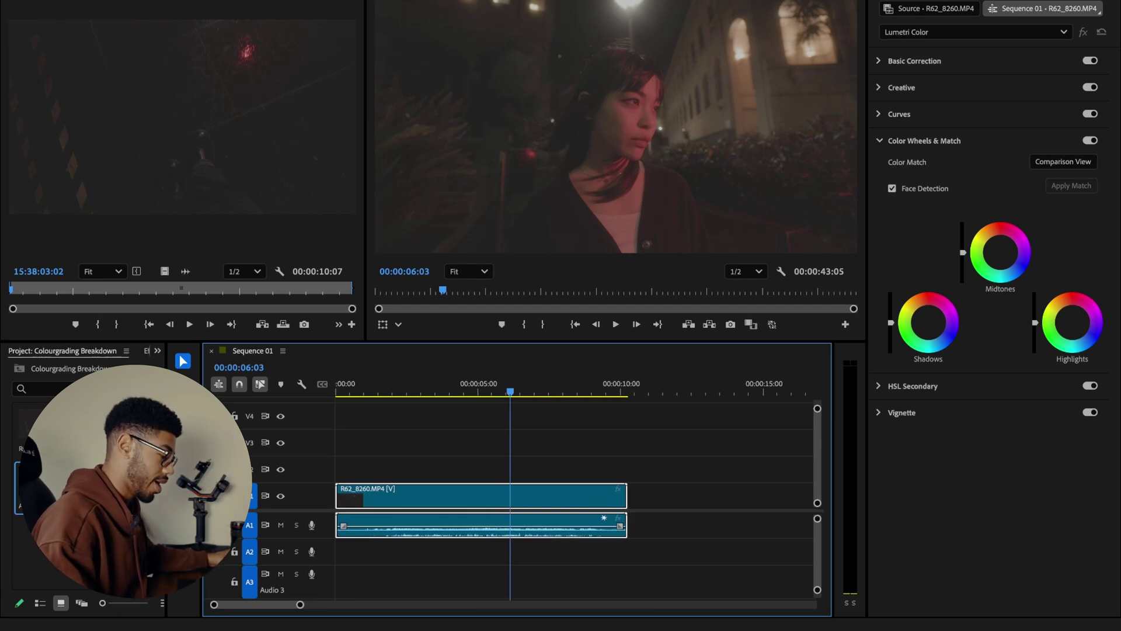
# - Place an adjustment layer over the clip using the CinemaGamut_CanonLog3-to-BT2020_709WideDR look
pyautogui.moveTo(59, 468); pyautogui.dragTo(509, 473)
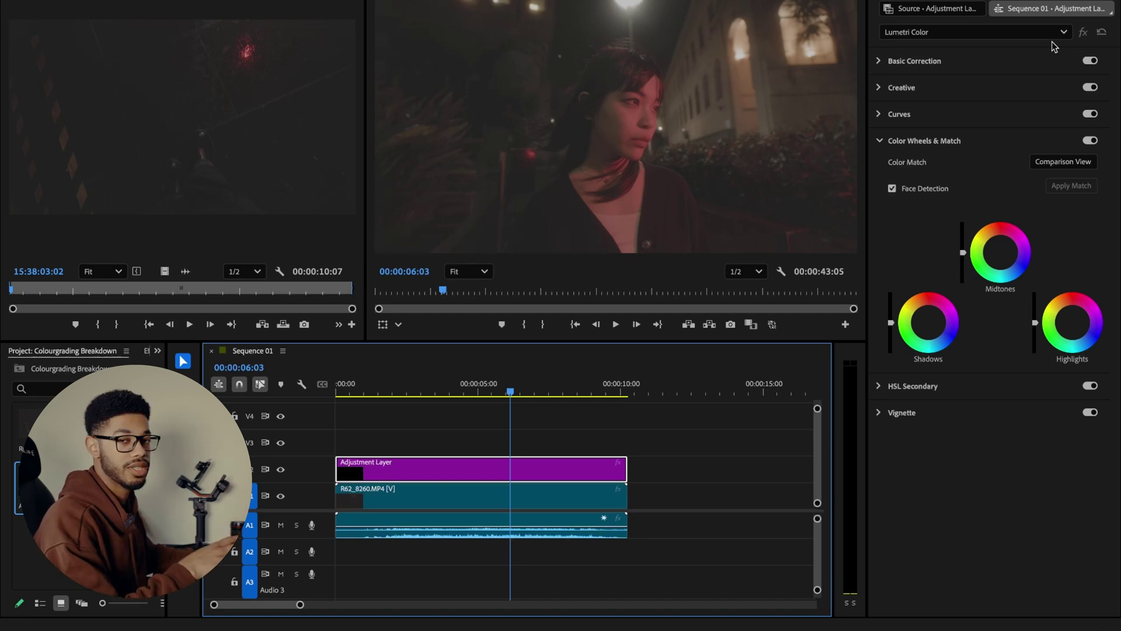
pyautogui.click(1040, 87)
pyautogui.click(1016, 109)
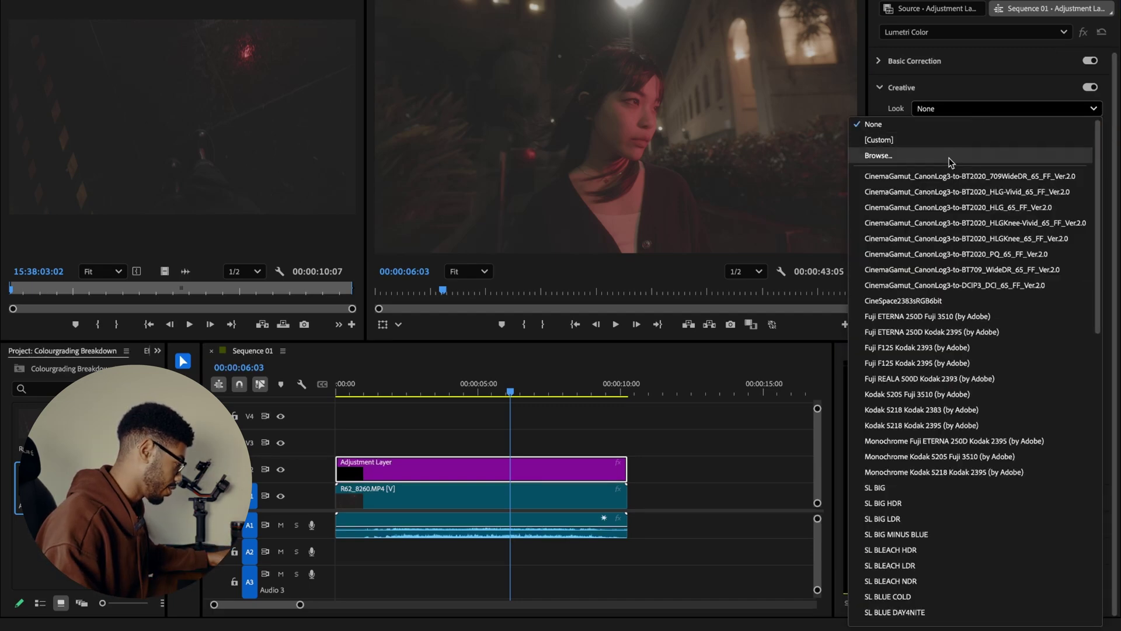
pyautogui.click(943, 177)
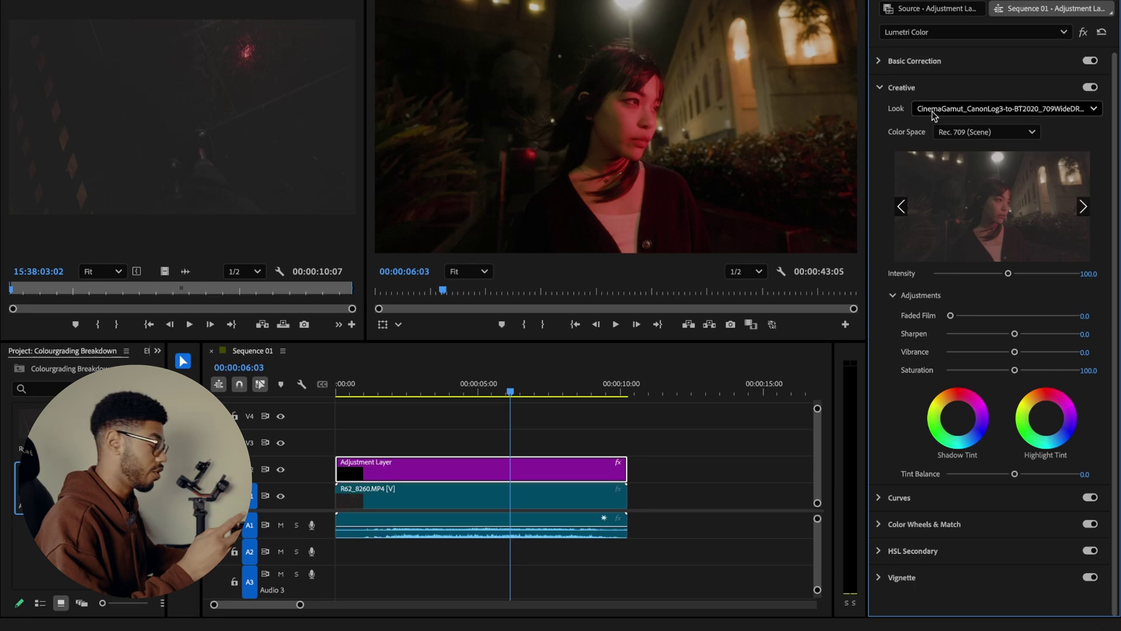
# - Compare the conversion layer on and off, then add a second adjustment layer above it
pyautogui.click(280, 469)
pyautogui.click(281, 470)
pyautogui.click(280, 470)
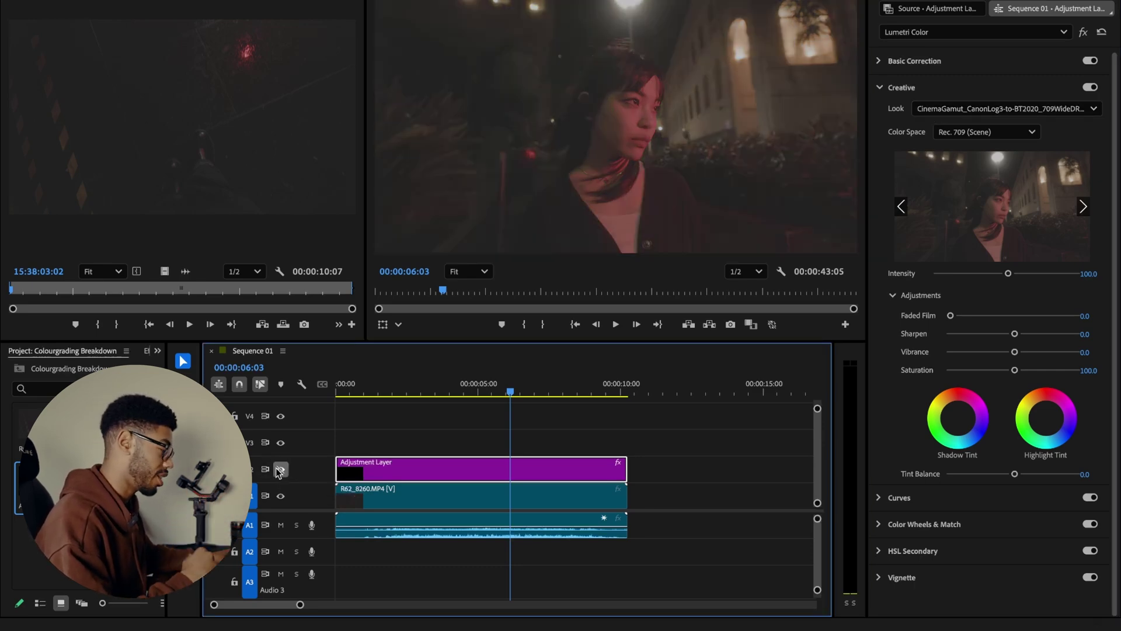
pyautogui.click(280, 470)
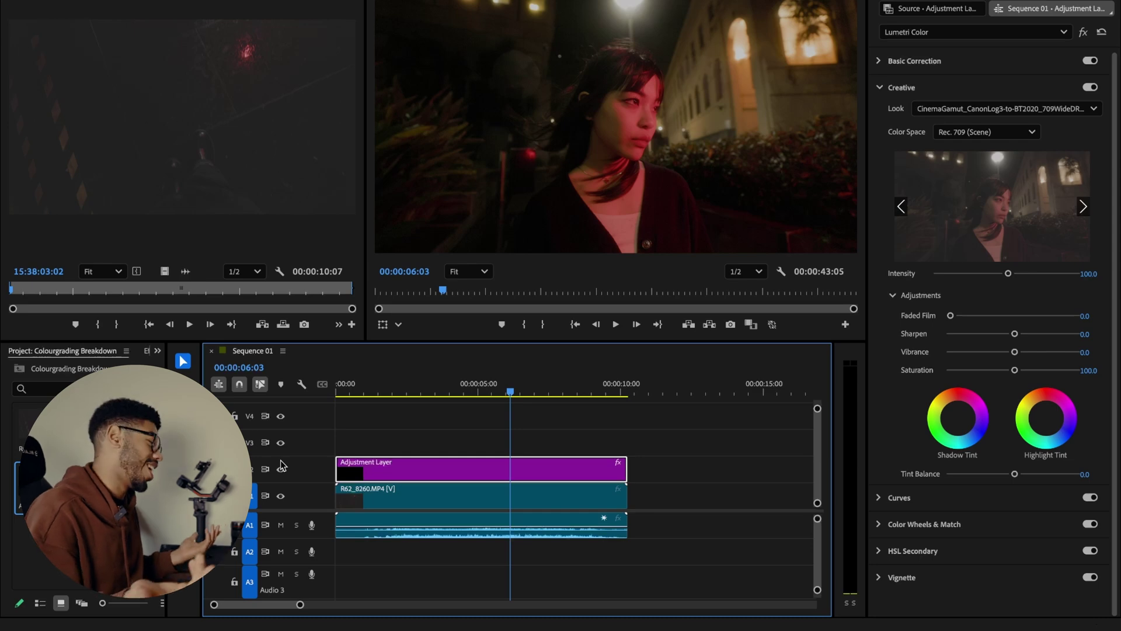
pyautogui.moveTo(390, 465); pyautogui.dragTo(359, 439)
# - Extend the new adjustment layer to the clip's length and rename it Base Look
pyautogui.moveTo(508, 443); pyautogui.dragTo(626, 444)
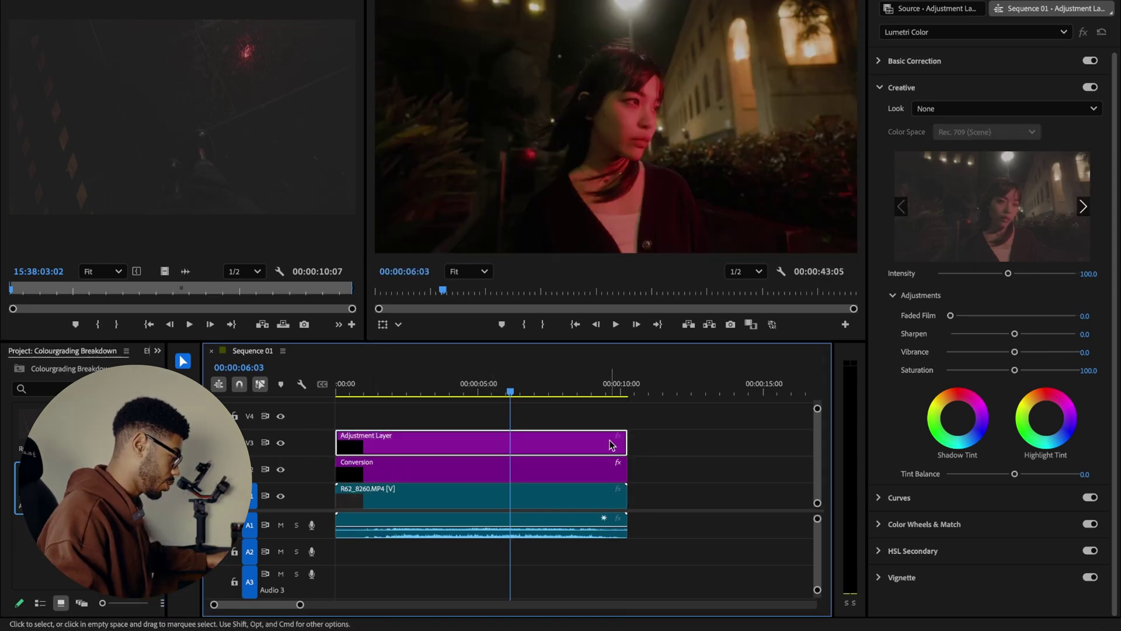
pyautogui.rightClick(556, 459)
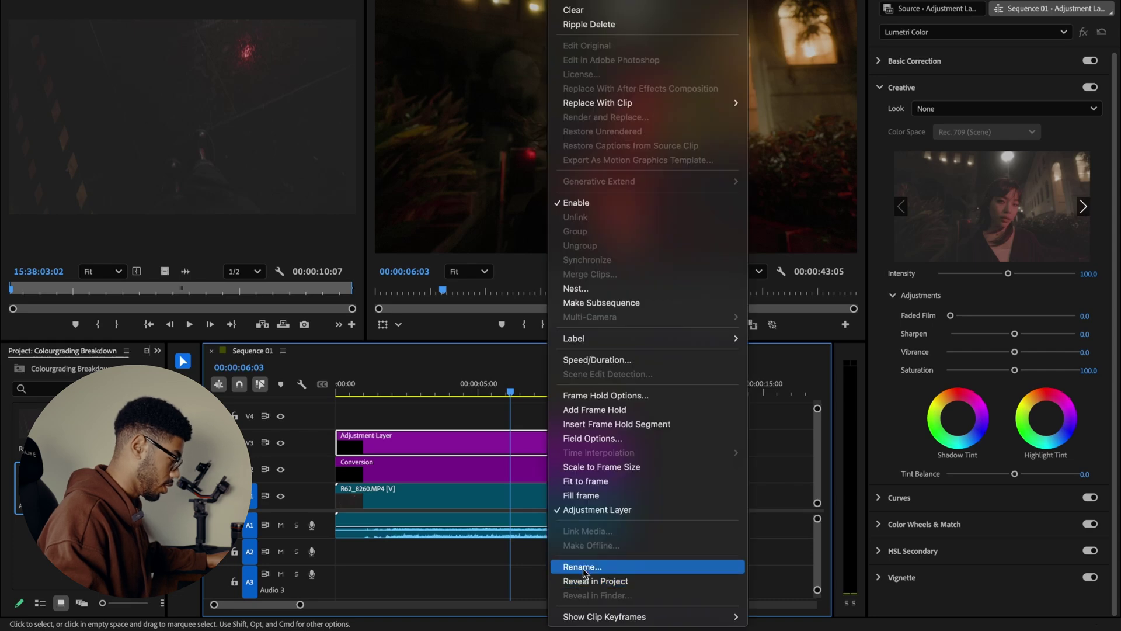
pyautogui.click(614, 565)
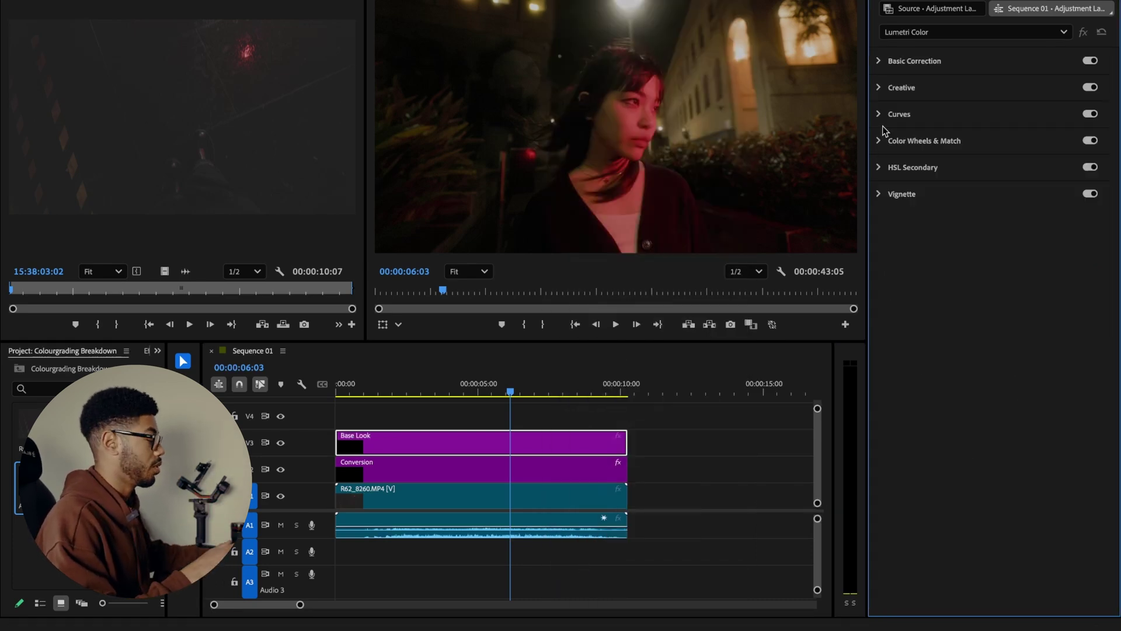
# - Set Temperature −23.7, Tint −6.2, Highlights 20.6, Shadows 17.5, Whites 3.1, and compare before/after
pyautogui.click(948, 64)
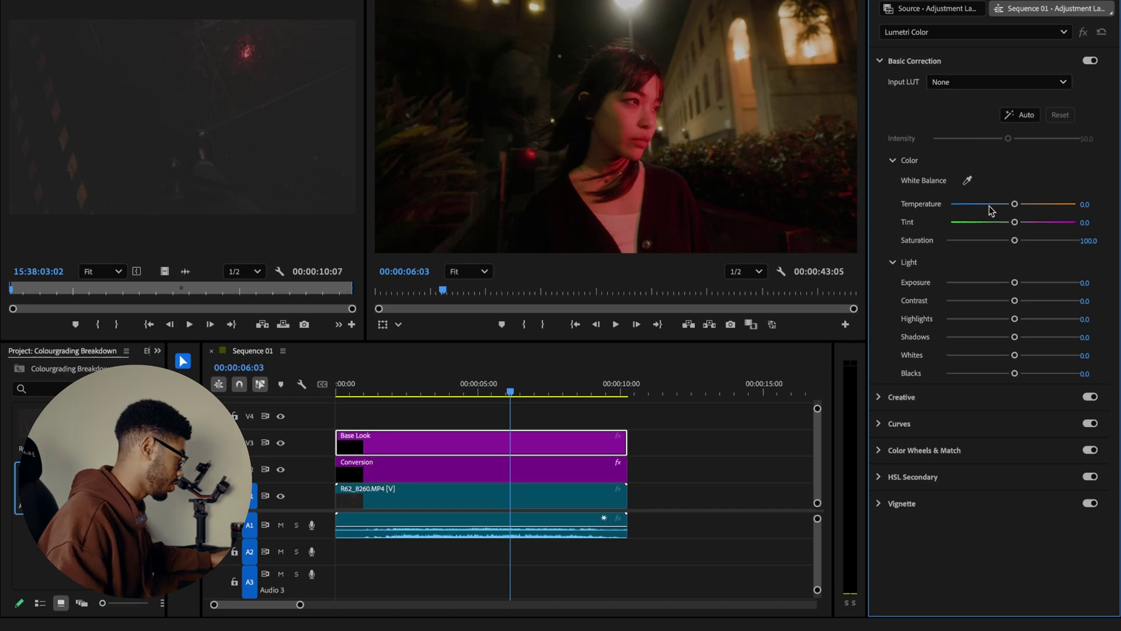
pyautogui.moveTo(1015, 205)
pyautogui.mouseDown()
pyautogui.moveTo(999, 206)
pyautogui.moveTo(1011, 223)
pyautogui.mouseUp()
pyautogui.moveTo(1015, 319); pyautogui.dragTo(1033, 318)
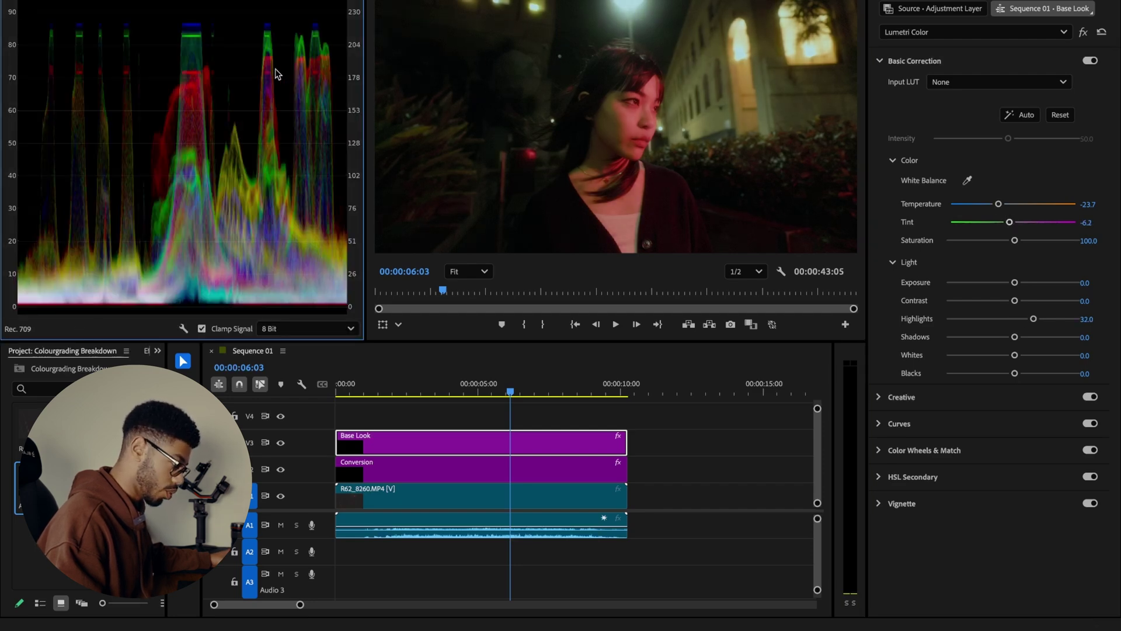
pyautogui.moveTo(1033, 319); pyautogui.dragTo(1027, 320)
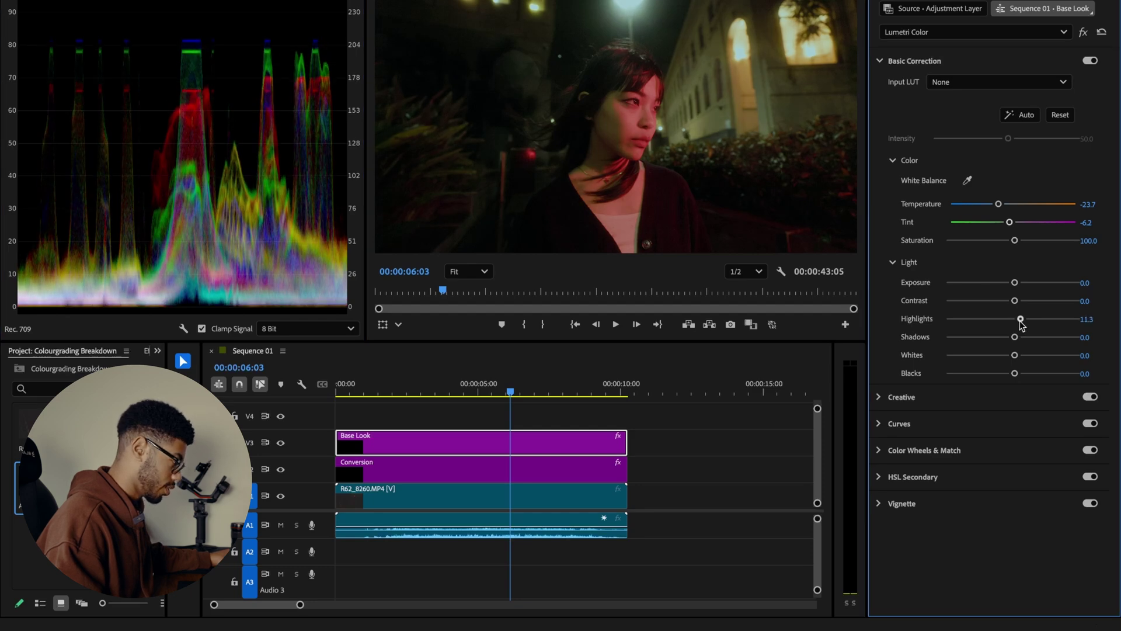
pyautogui.moveTo(1015, 337); pyautogui.dragTo(1026, 339)
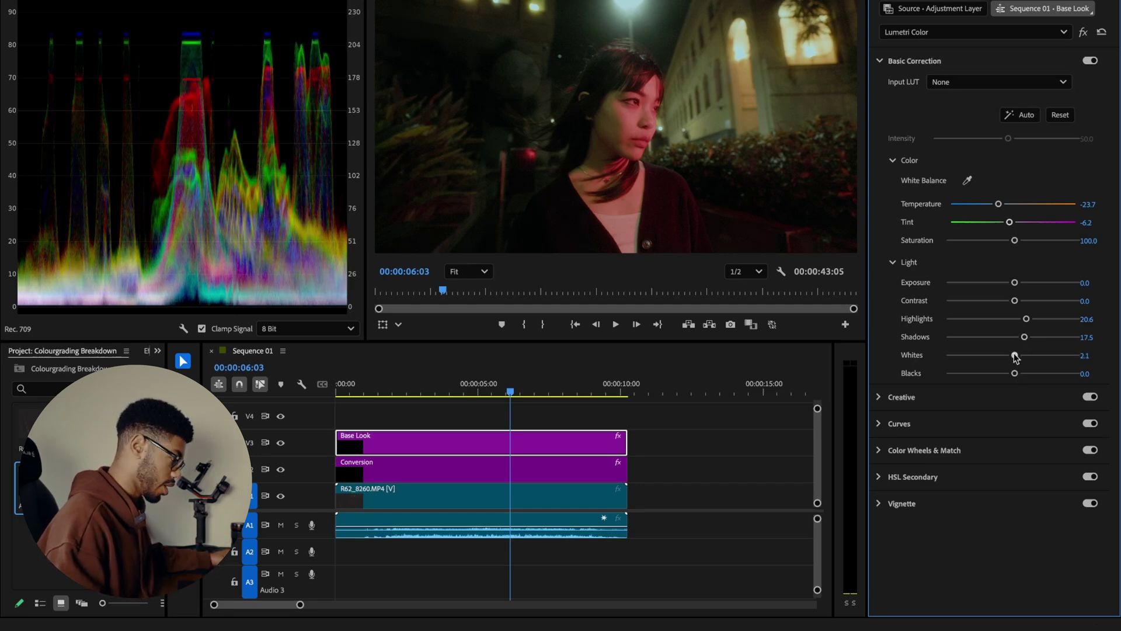
pyautogui.moveTo(1015, 355); pyautogui.dragTo(1017, 355)
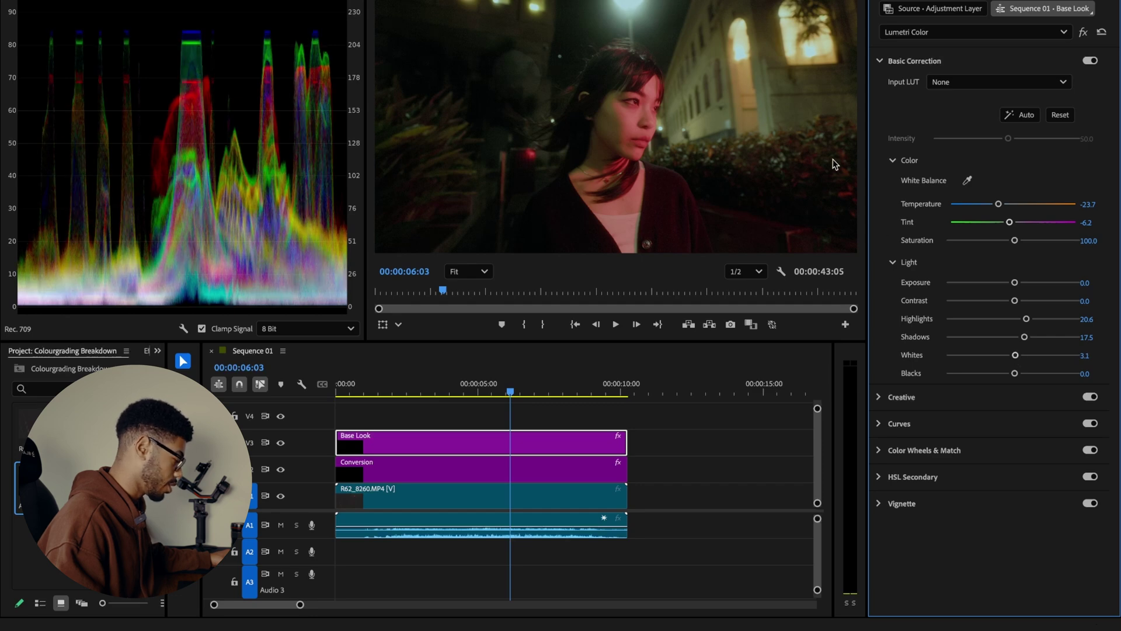
pyautogui.click(281, 443)
pyautogui.click(281, 442)
pyautogui.click(1079, 94)
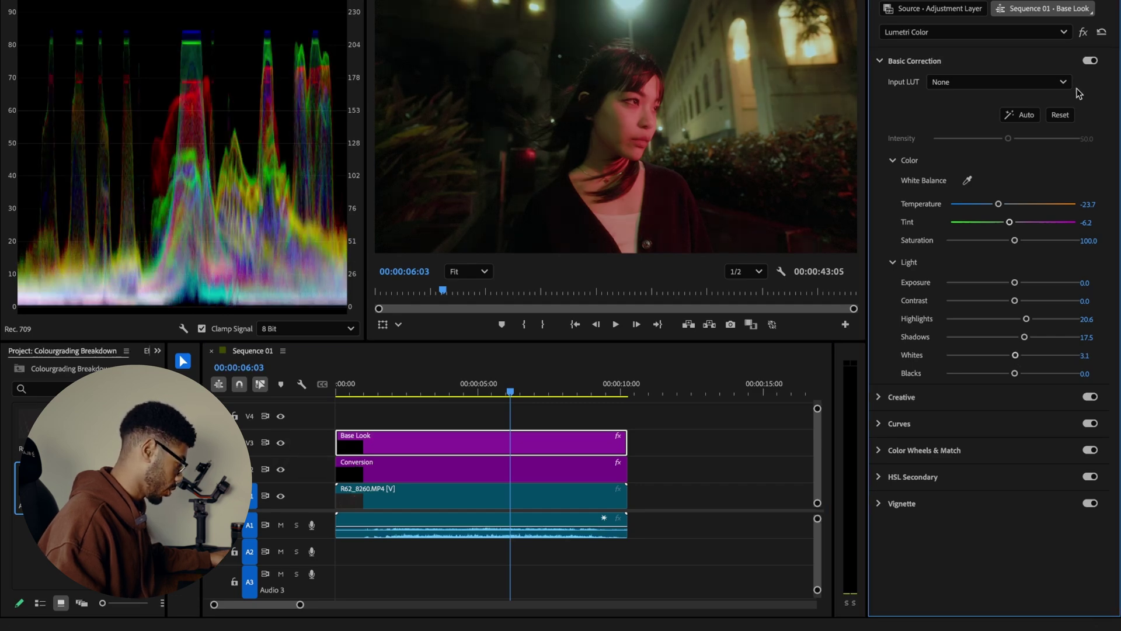
# - Shape the master RGB curve: brighten the upper and midtones and deepen the shadows
pyautogui.click(899, 424)
pyautogui.scroll(-2, 971, 257)
pyautogui.scroll(2, 971, 258)
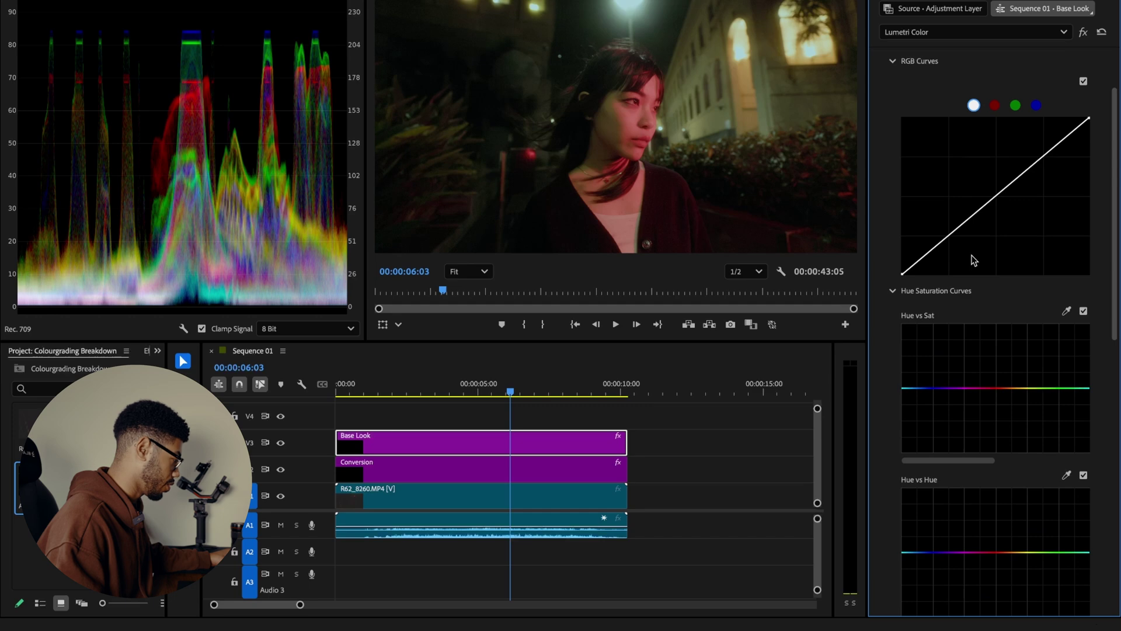
pyautogui.moveTo(1044, 222); pyautogui.dragTo(1044, 214)
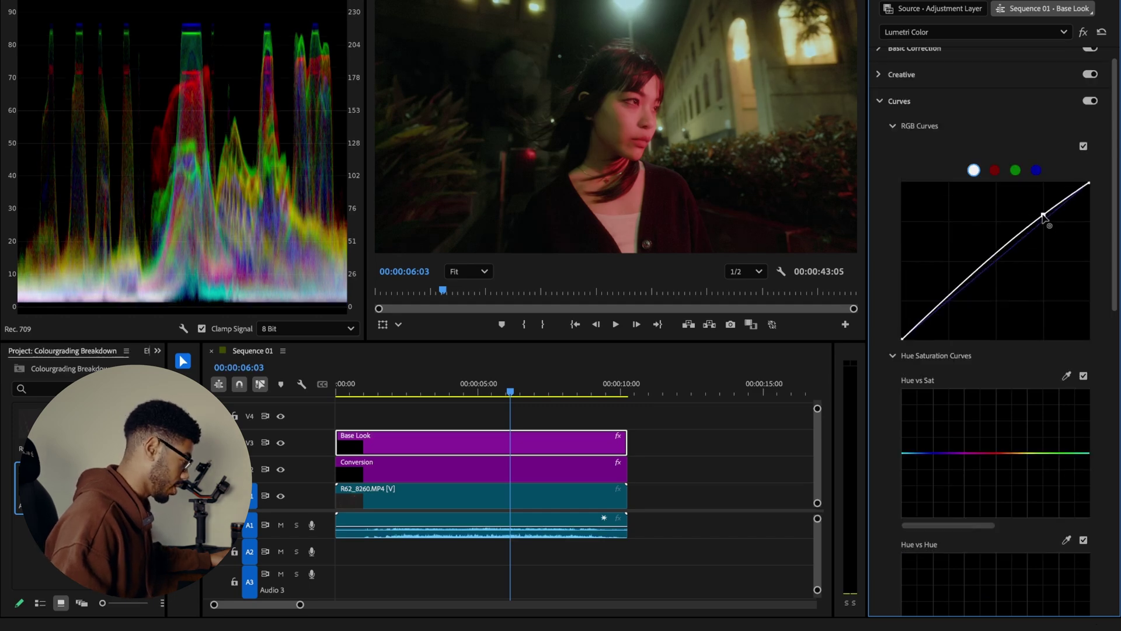
pyautogui.moveTo(997, 252); pyautogui.dragTo(997, 247)
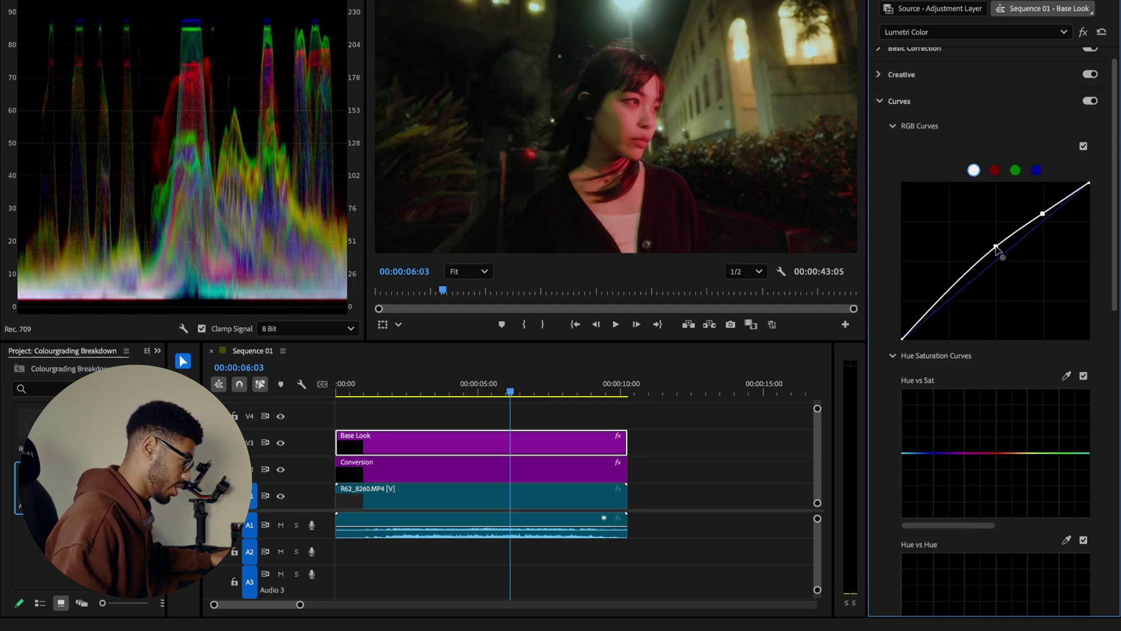
pyautogui.moveTo(946, 295); pyautogui.dragTo(947, 299)
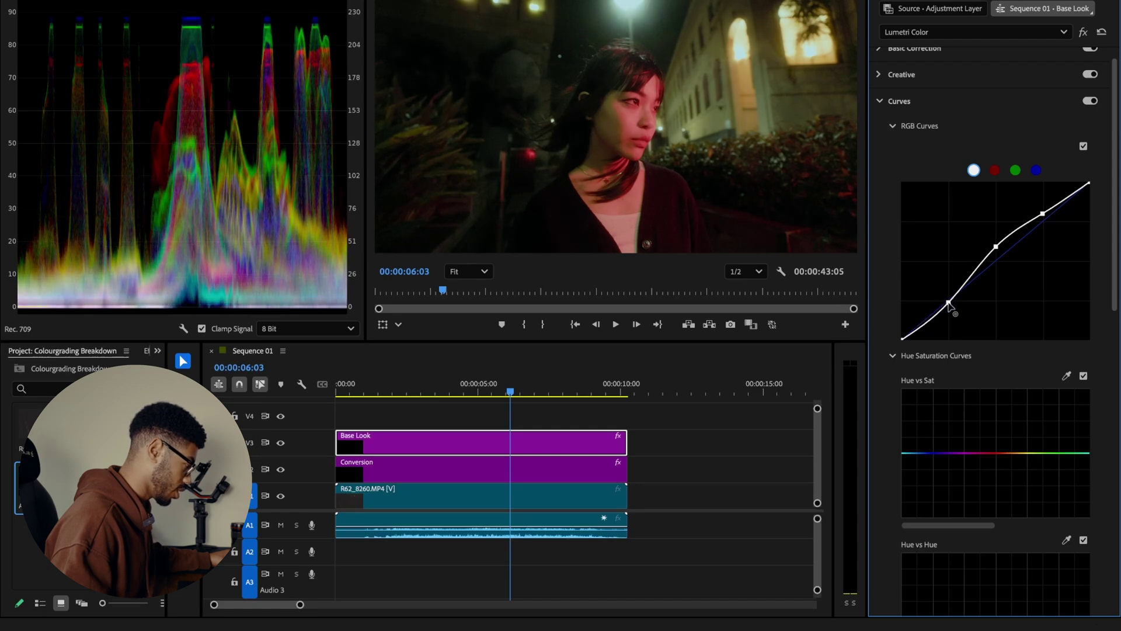
pyautogui.moveTo(946, 299); pyautogui.dragTo(950, 298)
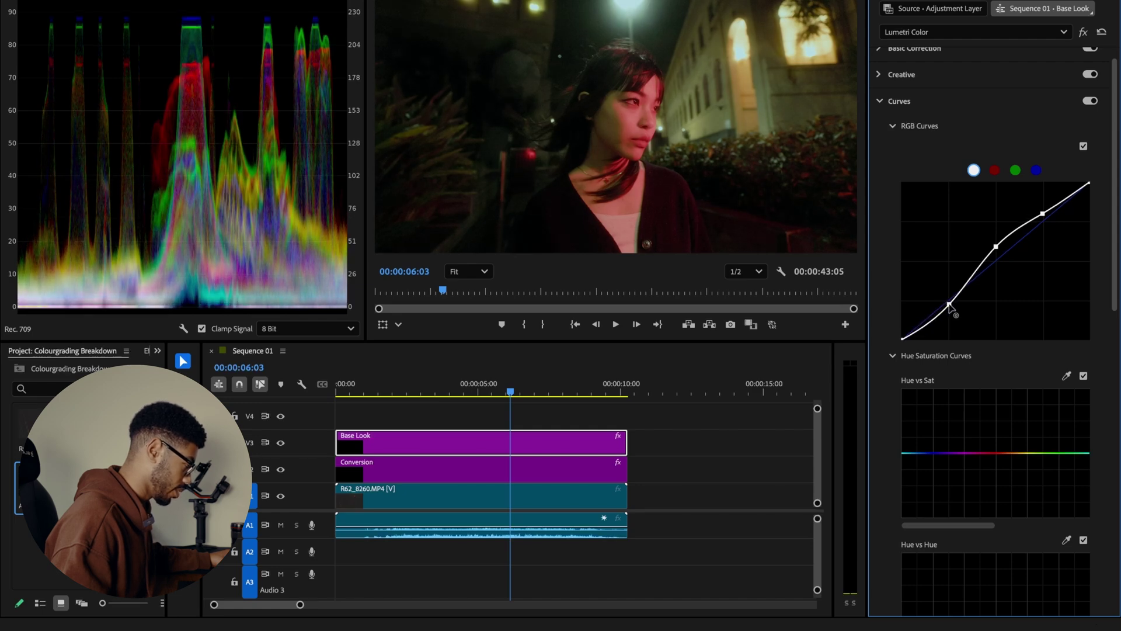
# - Lift red highlights, lower red and green in shadows, and raise the blue curve
pyautogui.click(994, 171)
pyautogui.moveTo(1046, 219); pyautogui.dragTo(1041, 217)
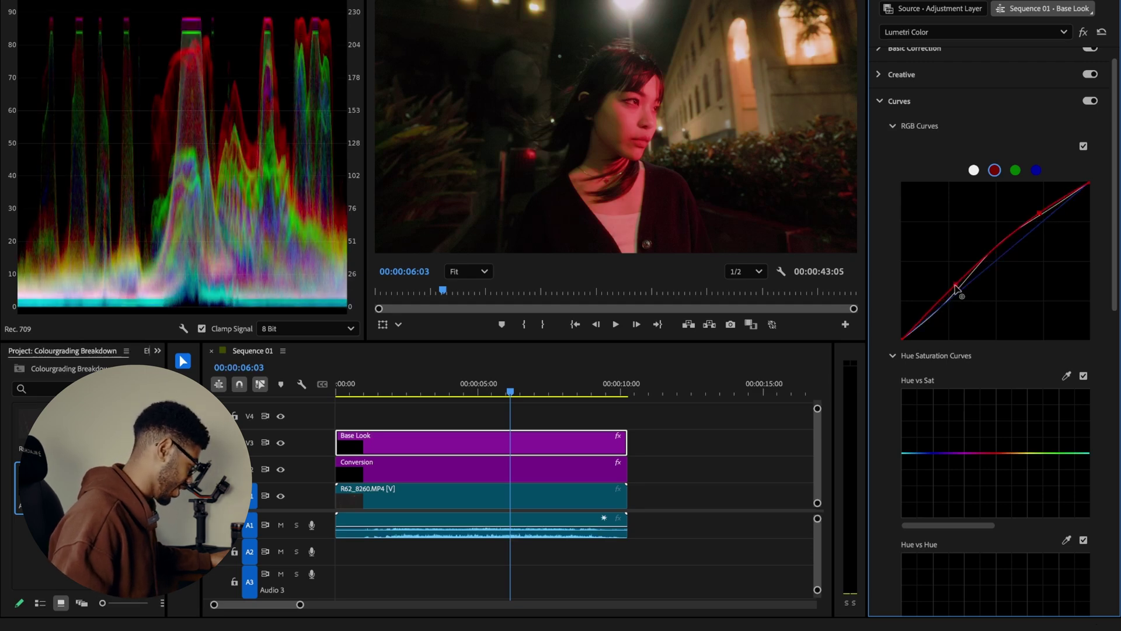
pyautogui.moveTo(956, 288); pyautogui.dragTo(953, 302)
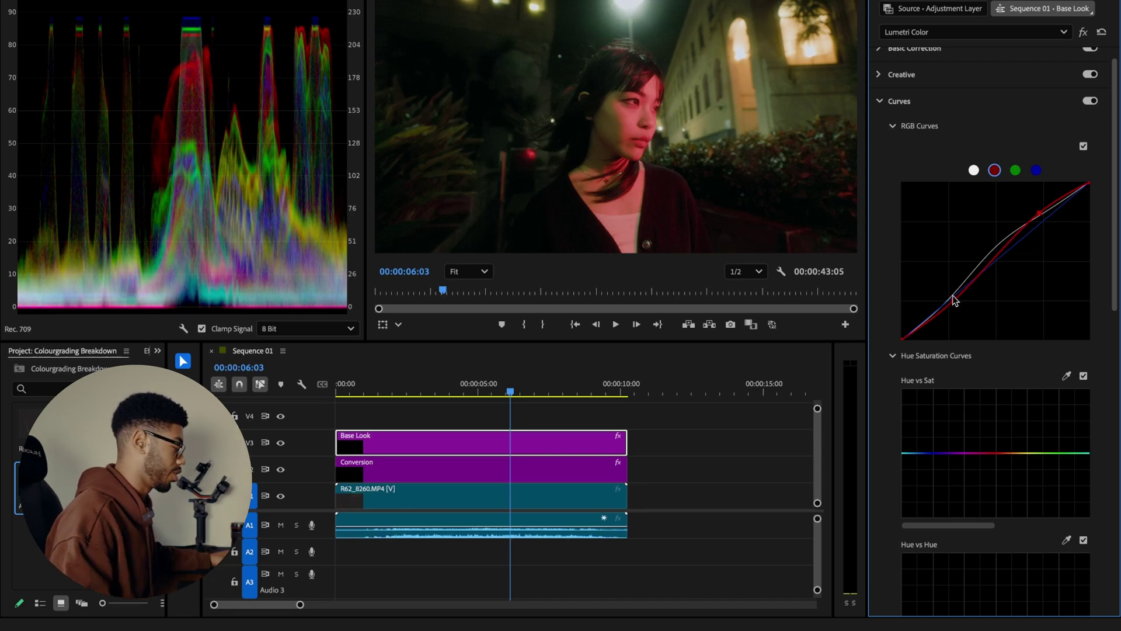
pyautogui.click(1016, 170)
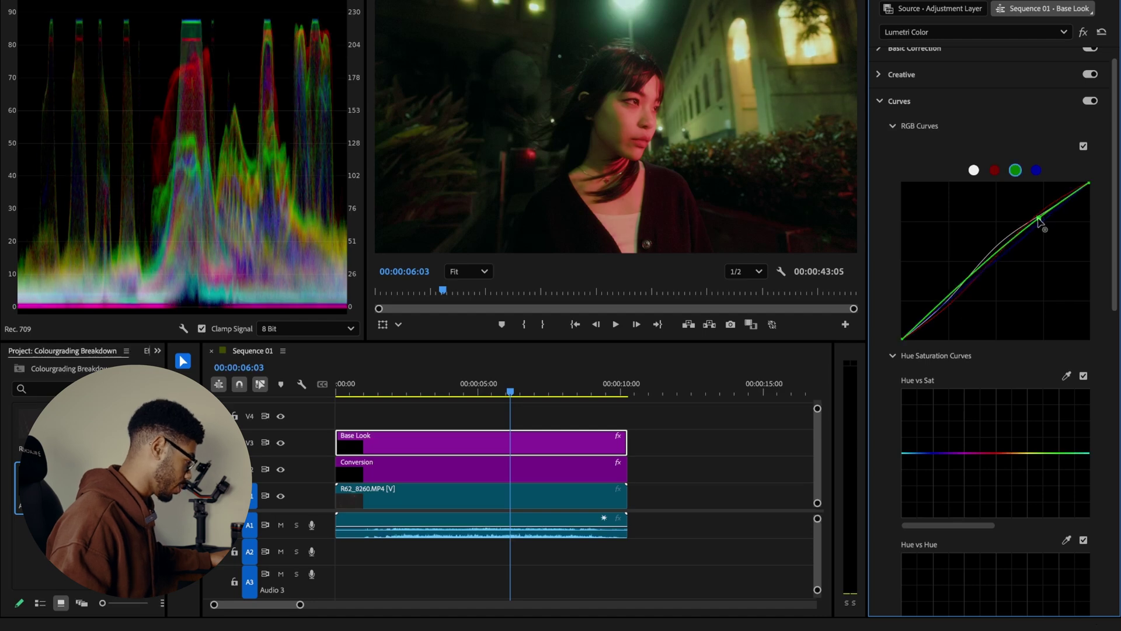
pyautogui.moveTo(1040, 225); pyautogui.dragTo(1041, 220)
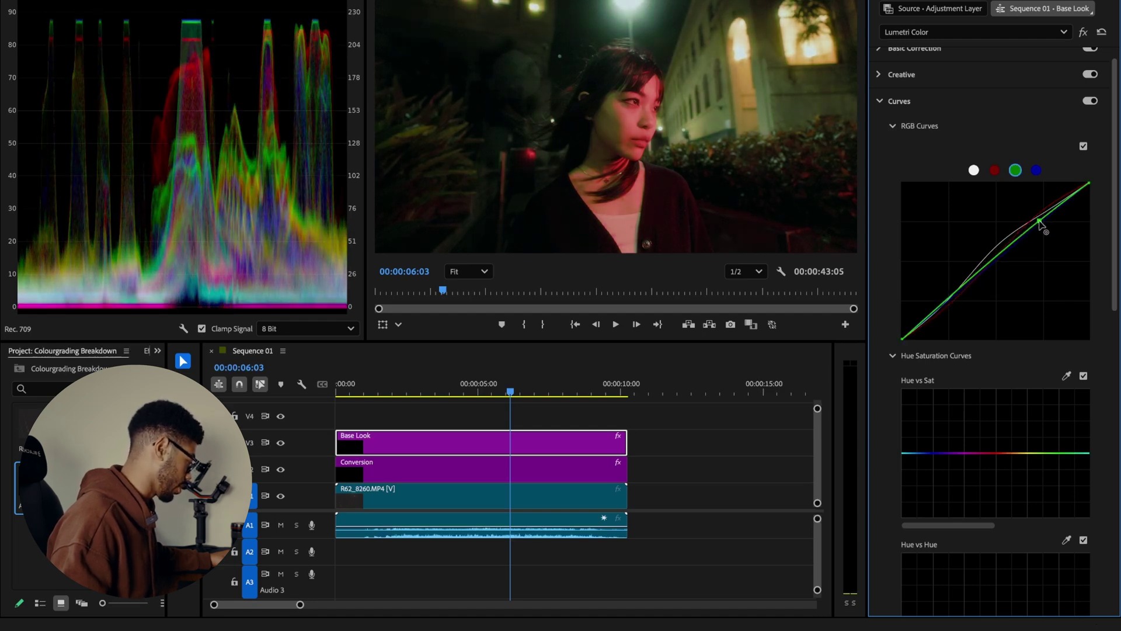
pyautogui.click(998, 256)
pyautogui.moveTo(944, 303); pyautogui.dragTo(944, 310)
pyautogui.click(1036, 170)
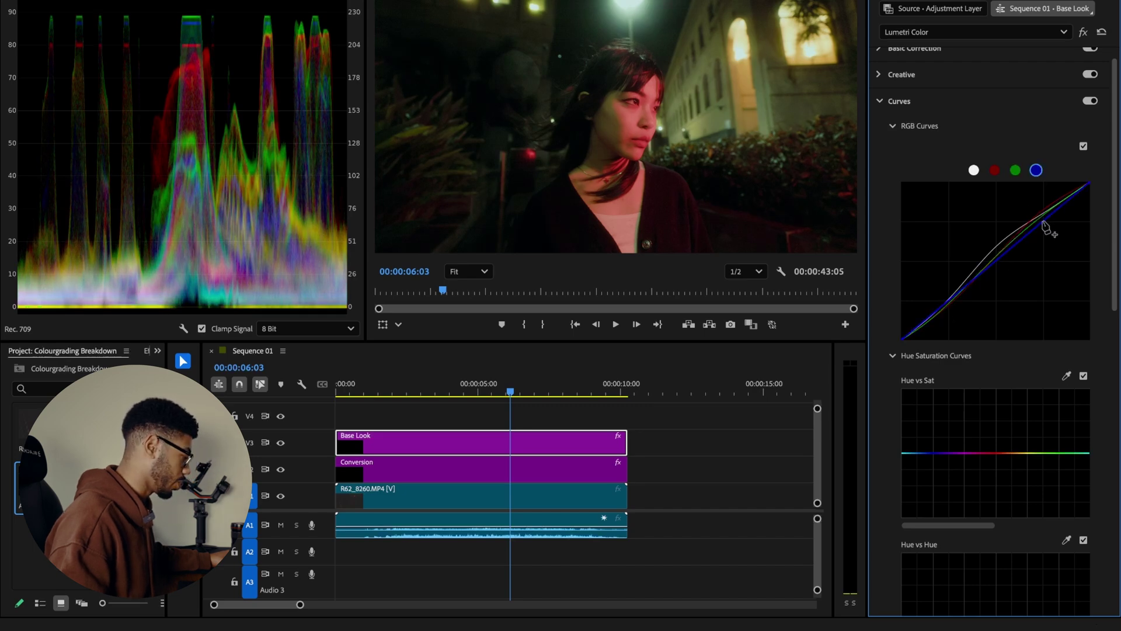
pyautogui.moveTo(1045, 225); pyautogui.dragTo(1040, 215)
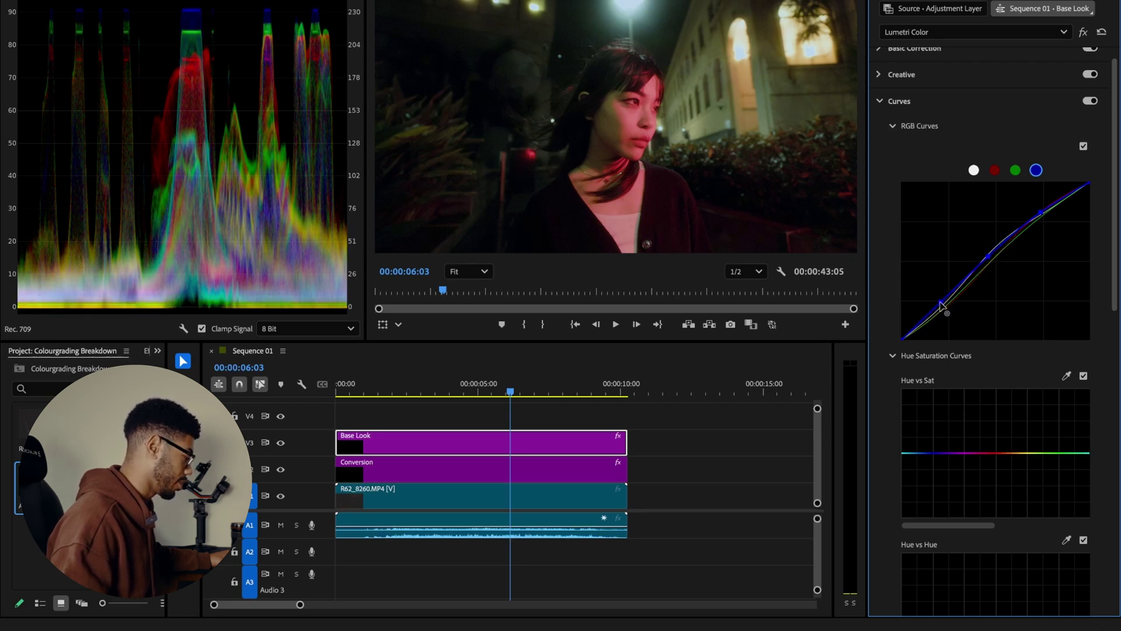
pyautogui.scroll(-3, 1016, 350)
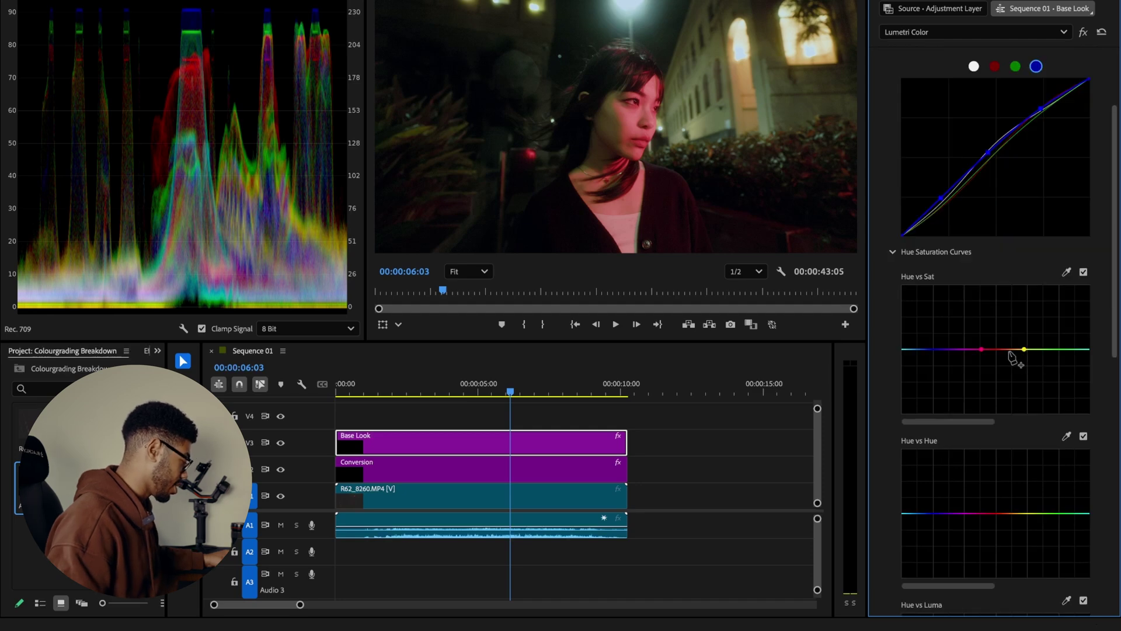
# - On Hue vs Sat, boost red-orange saturation, dip yellow-green, and lift cyan slightly
pyautogui.moveTo(1004, 349); pyautogui.dragTo(1003, 334)
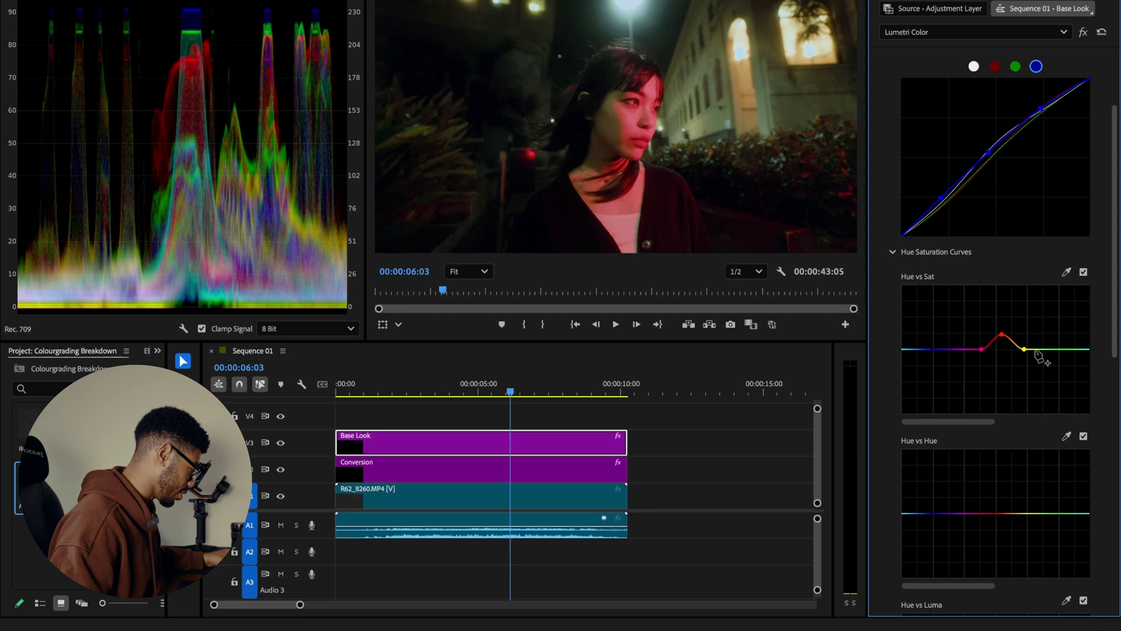
pyautogui.click(1058, 349)
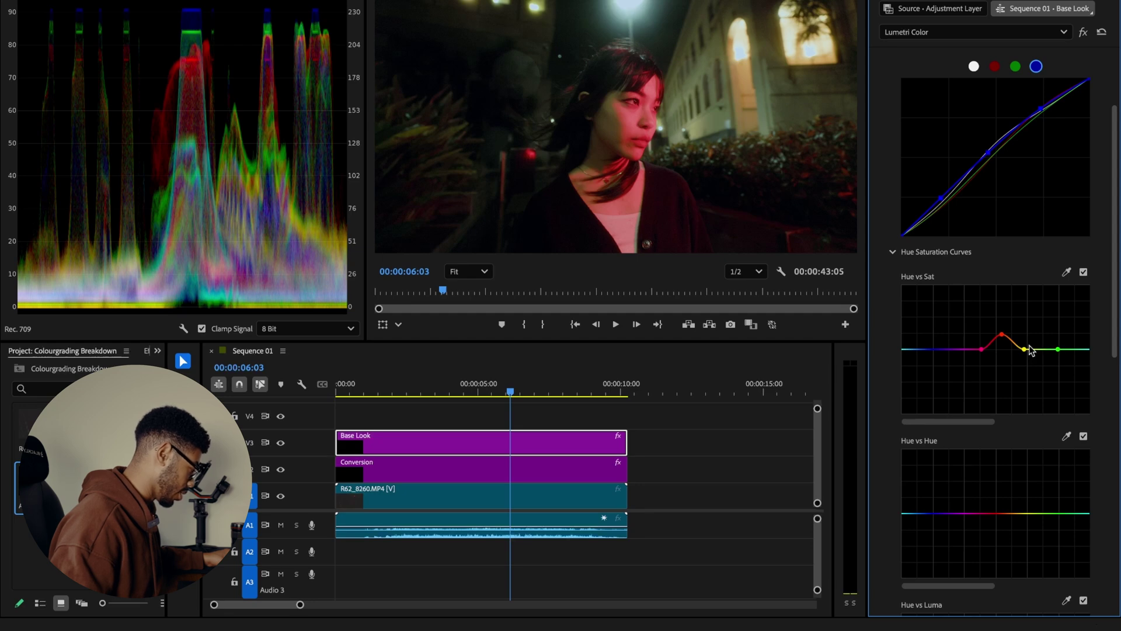
pyautogui.click(1032, 349)
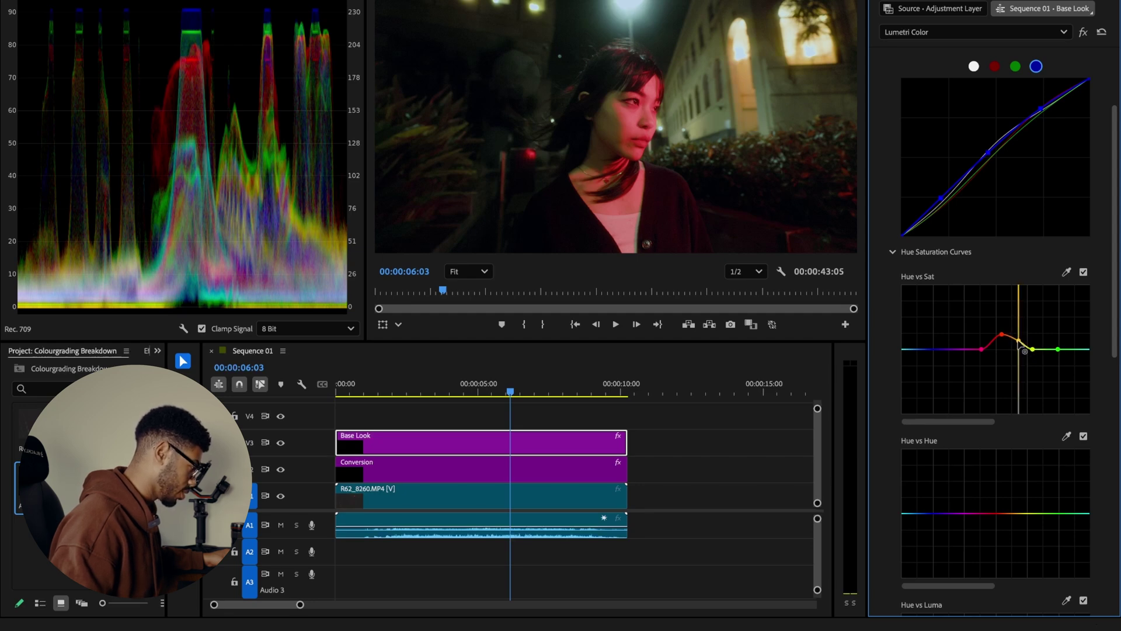
pyautogui.moveTo(1021, 347); pyautogui.dragTo(1037, 353)
pyautogui.click(946, 350)
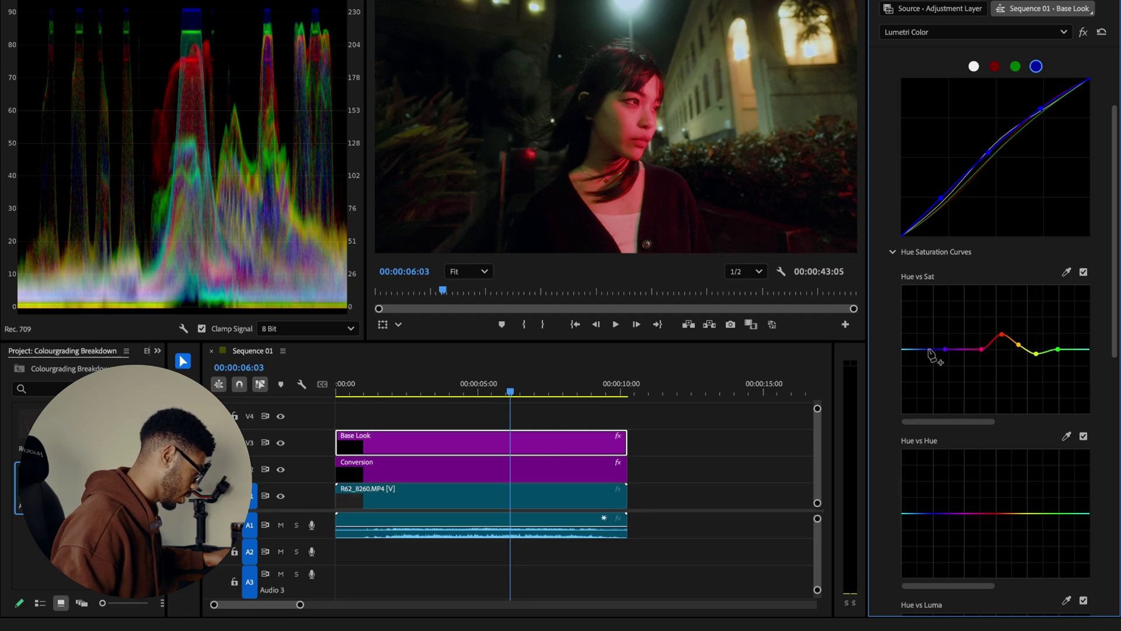
pyautogui.moveTo(909, 349); pyautogui.dragTo(903, 343)
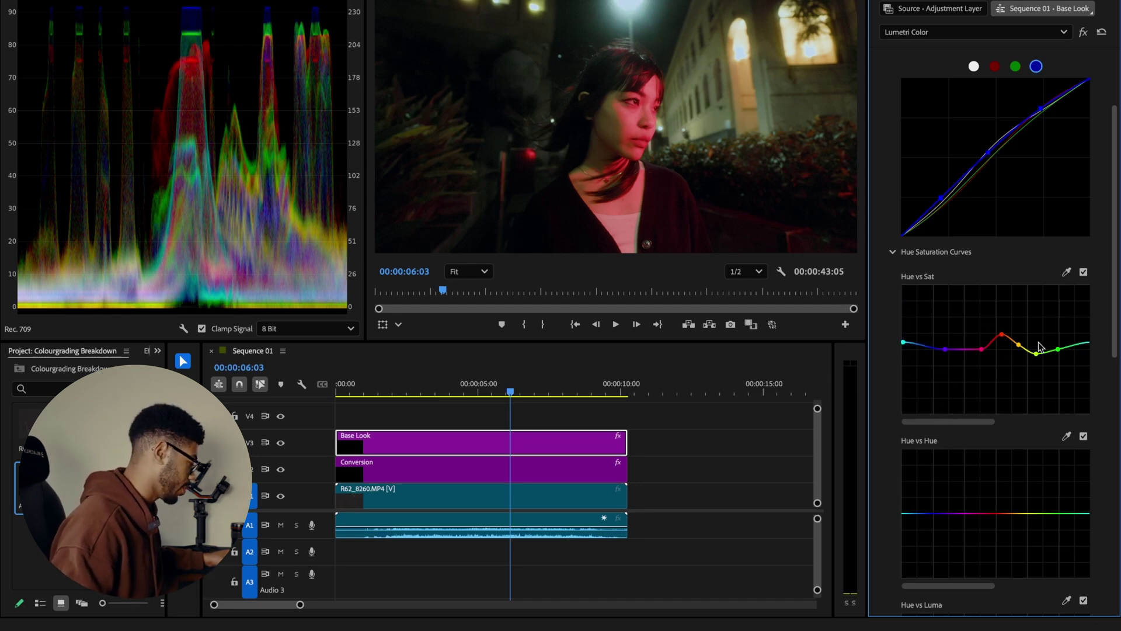
pyautogui.click(1076, 347)
# - Add Hue vs Hue points and gently shift red-orange, yellow-green and blue hues
pyautogui.scroll(-4, 1028, 304)
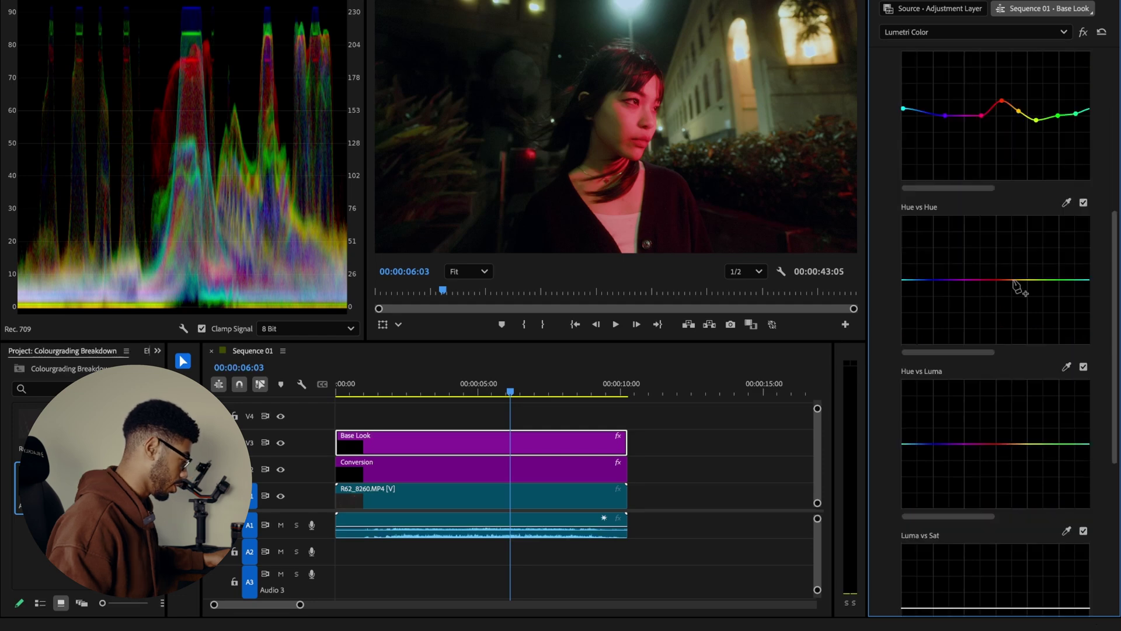
pyautogui.click(998, 280)
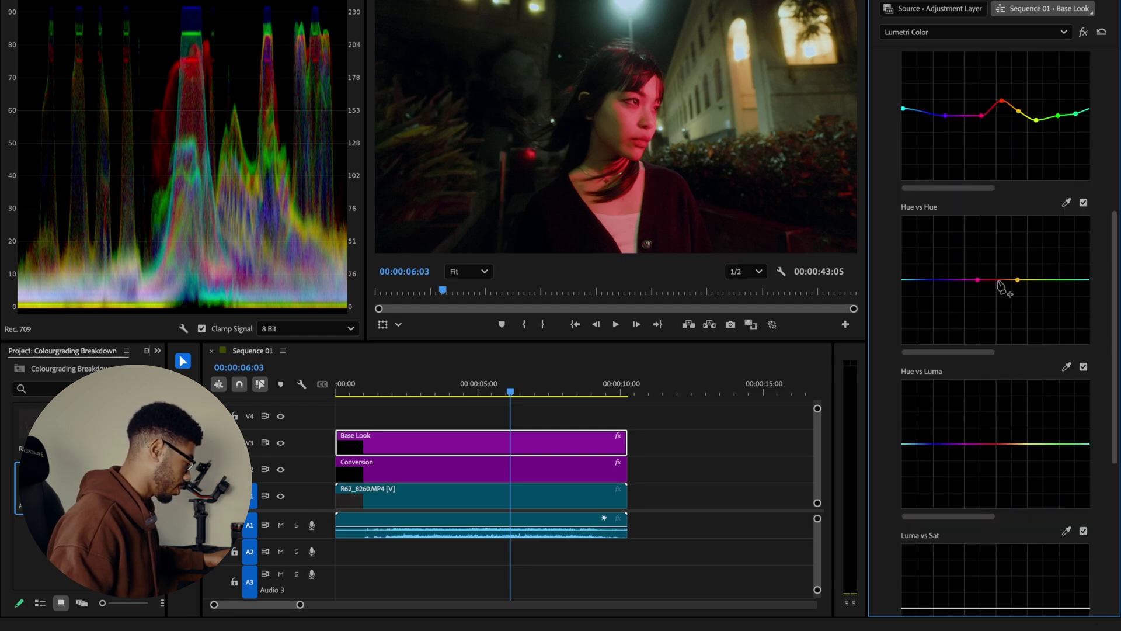
pyautogui.click(997, 283)
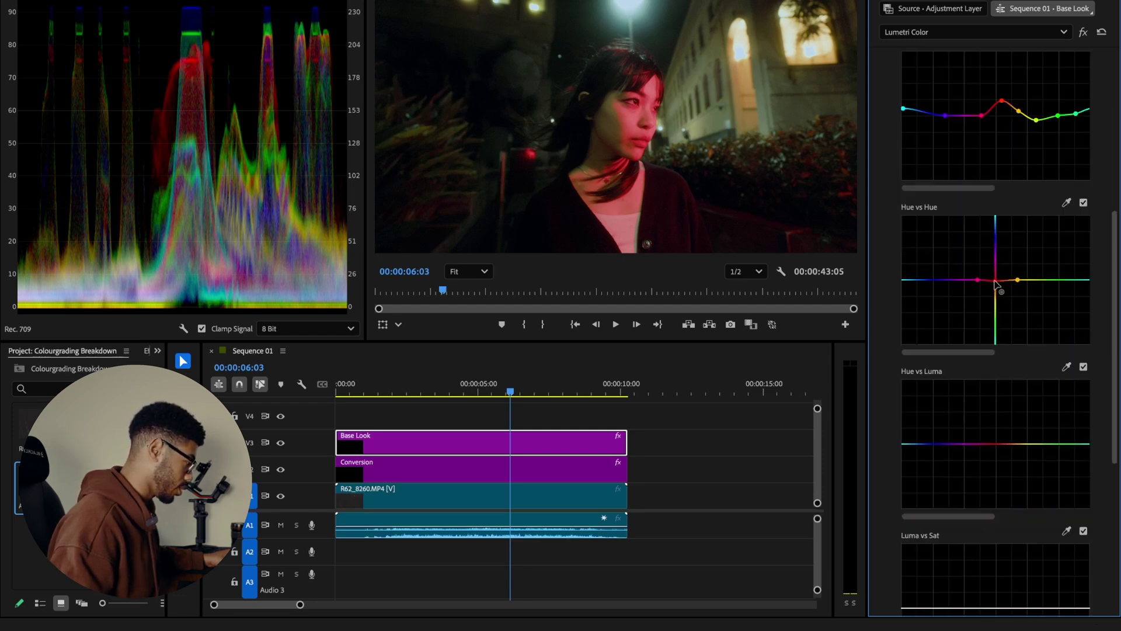
pyautogui.moveTo(997, 283); pyautogui.dragTo(1000, 284)
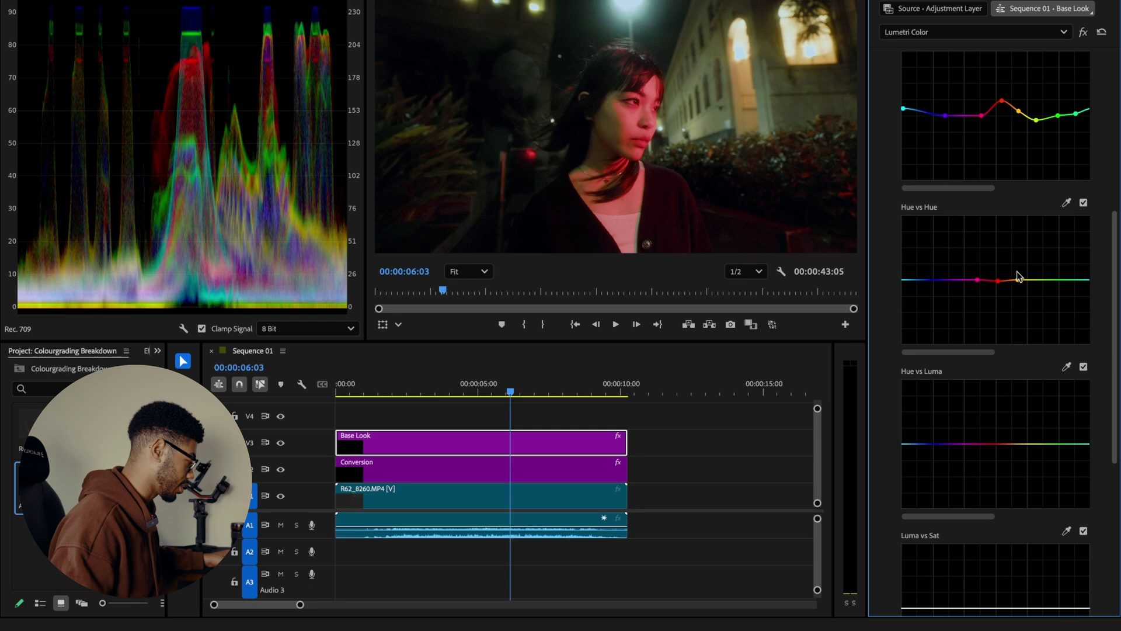
pyautogui.click(1058, 280)
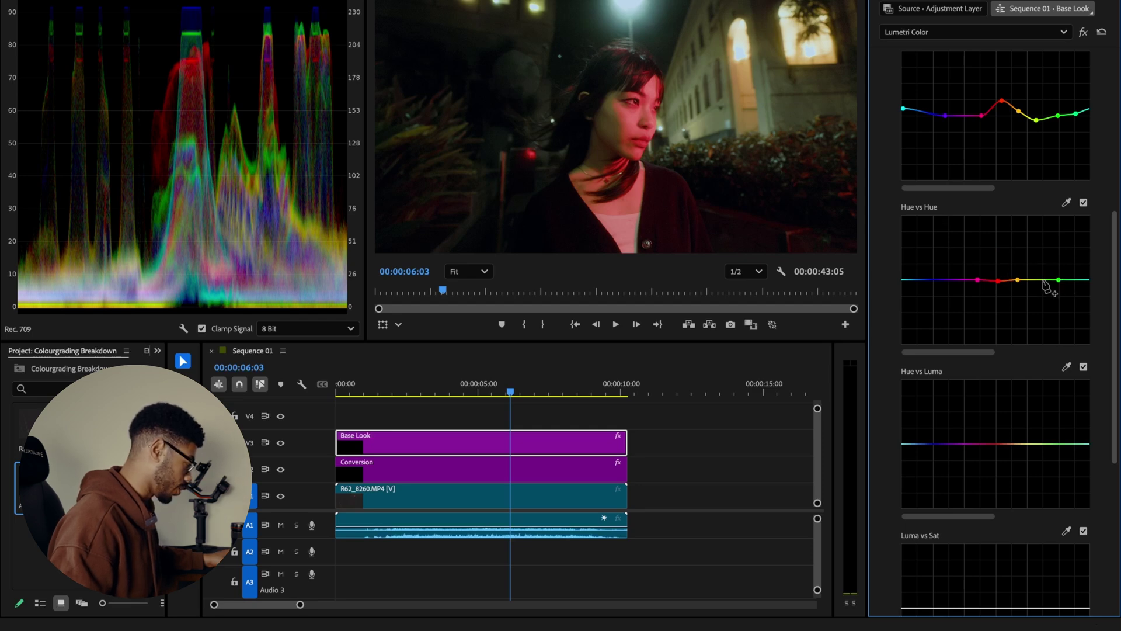
pyautogui.click(1040, 280)
pyautogui.moveTo(1040, 280); pyautogui.dragTo(1039, 276)
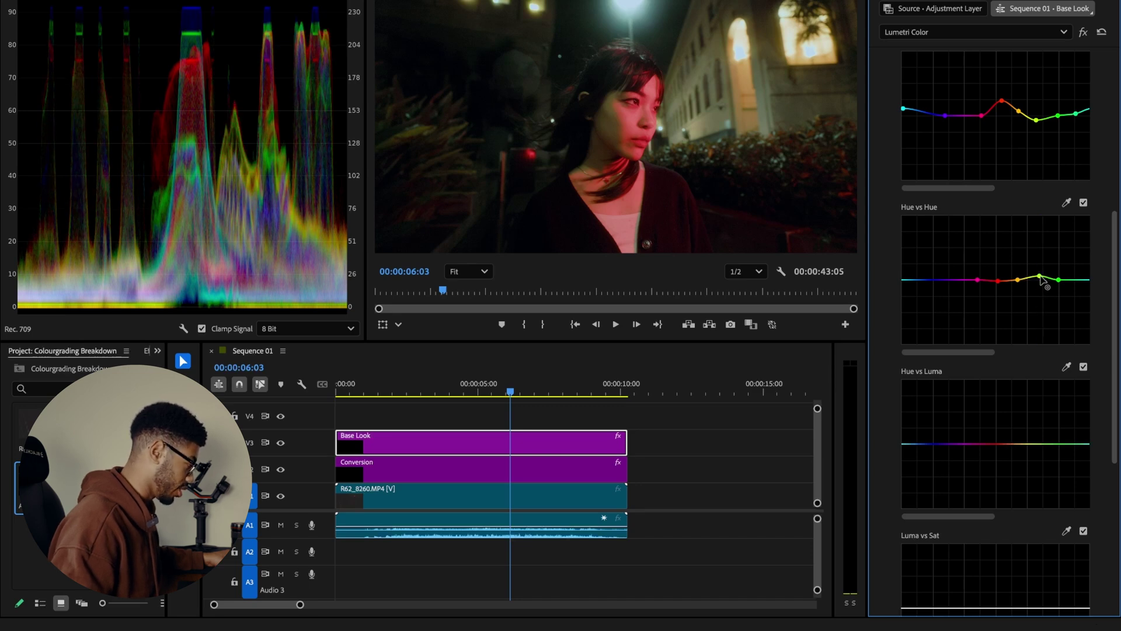
pyautogui.click(1074, 280)
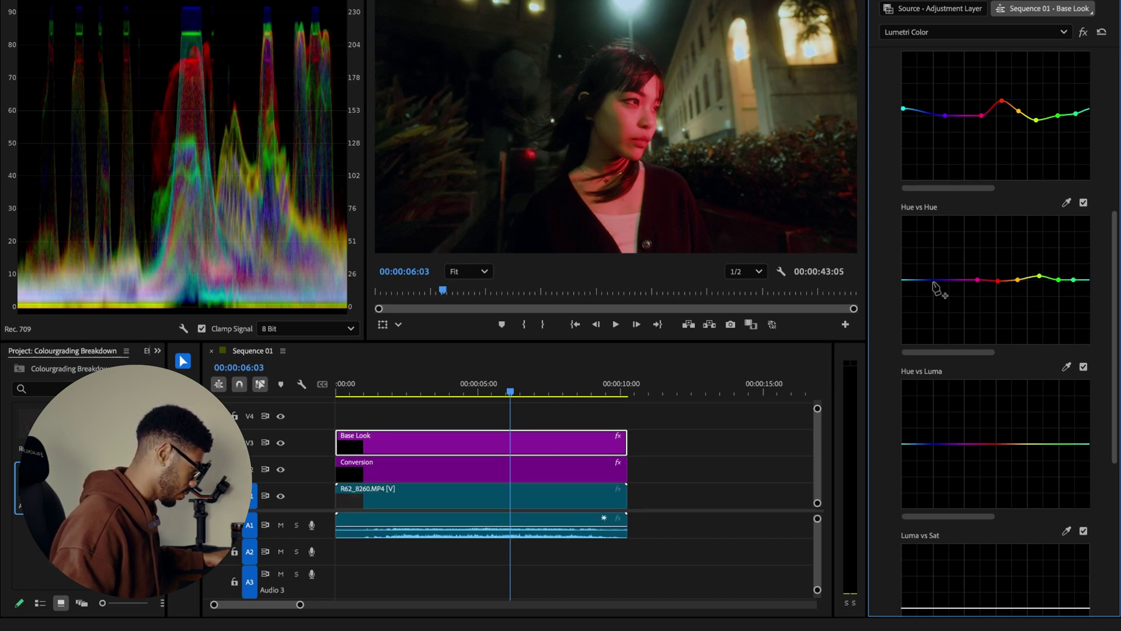
pyautogui.click(946, 281)
pyautogui.click(917, 279)
pyautogui.moveTo(916, 280); pyautogui.dragTo(918, 283)
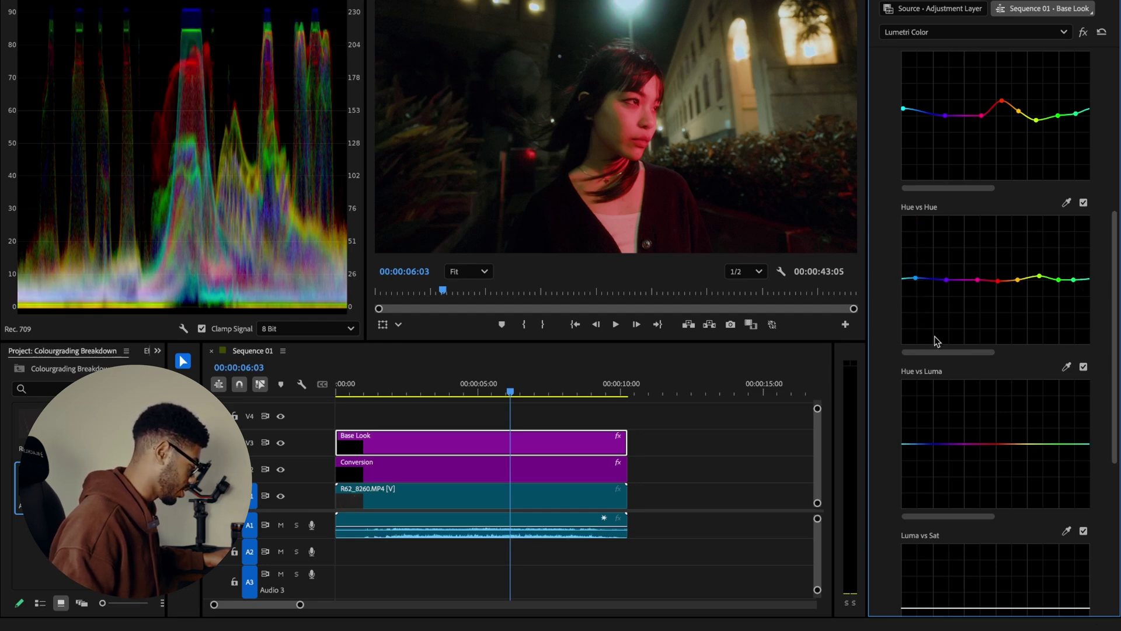
# - Slightly darken red-orange and yellow-green tones on the Hue vs Luma curve
pyautogui.scroll(-1, 958, 350)
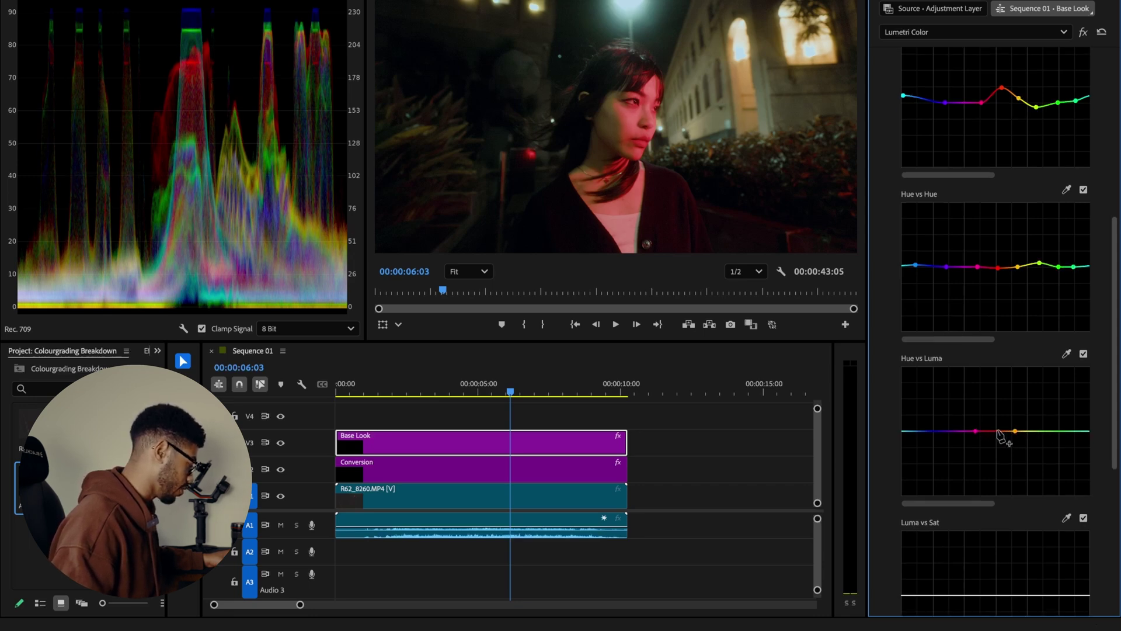
pyautogui.moveTo(998, 433); pyautogui.dragTo(997, 436)
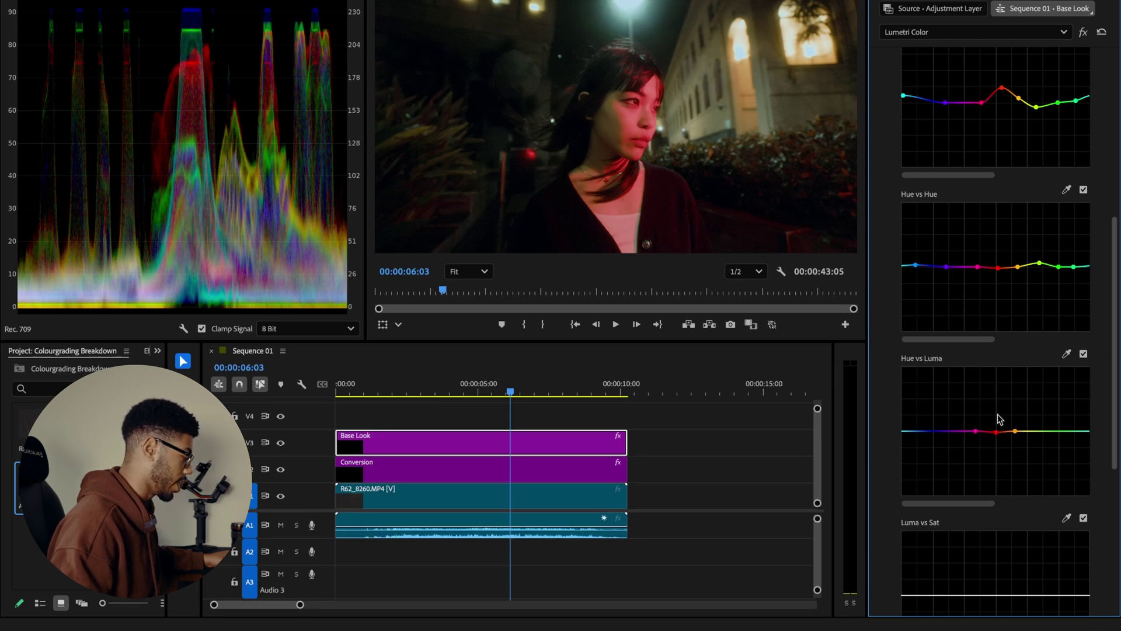
pyautogui.scroll(-1, 1031, 408)
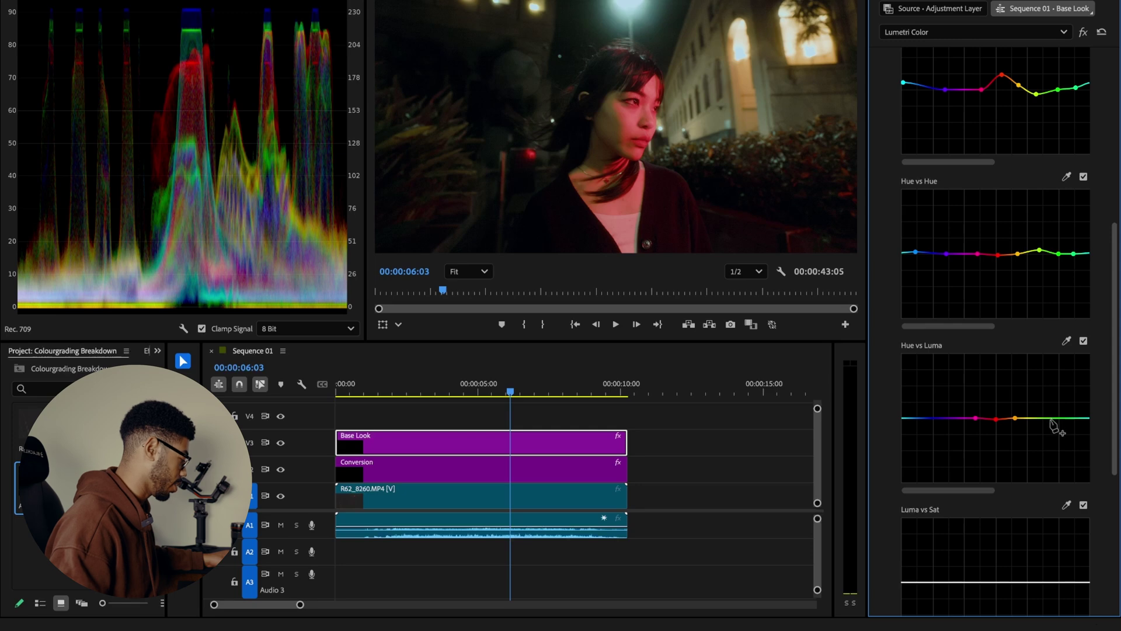
pyautogui.click(1039, 419)
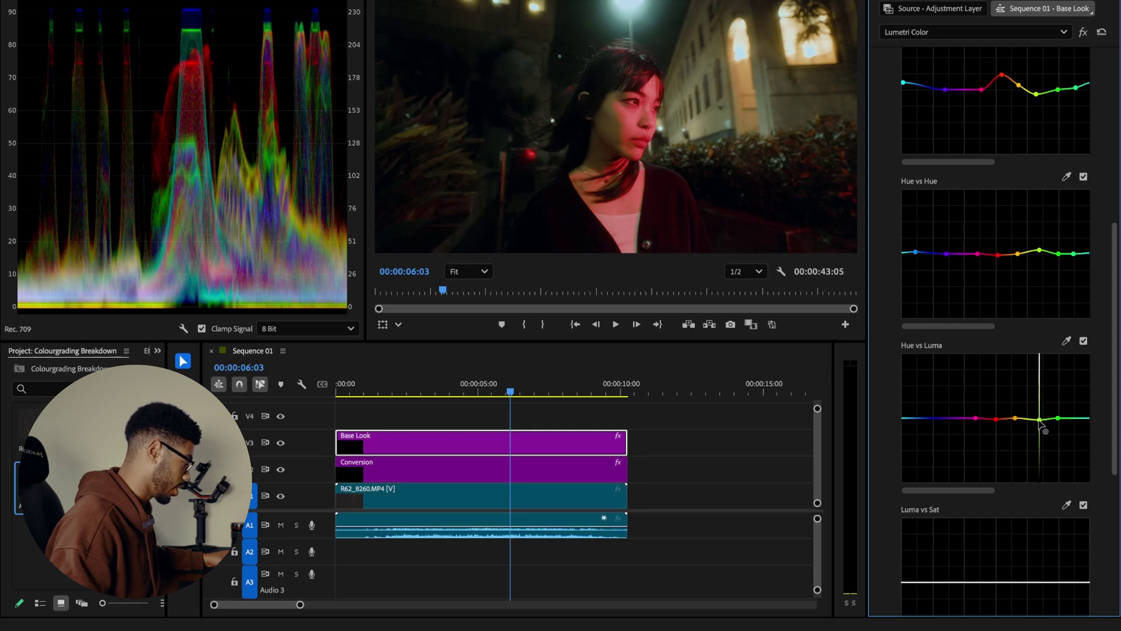
pyautogui.moveTo(1041, 420); pyautogui.dragTo(1039, 422)
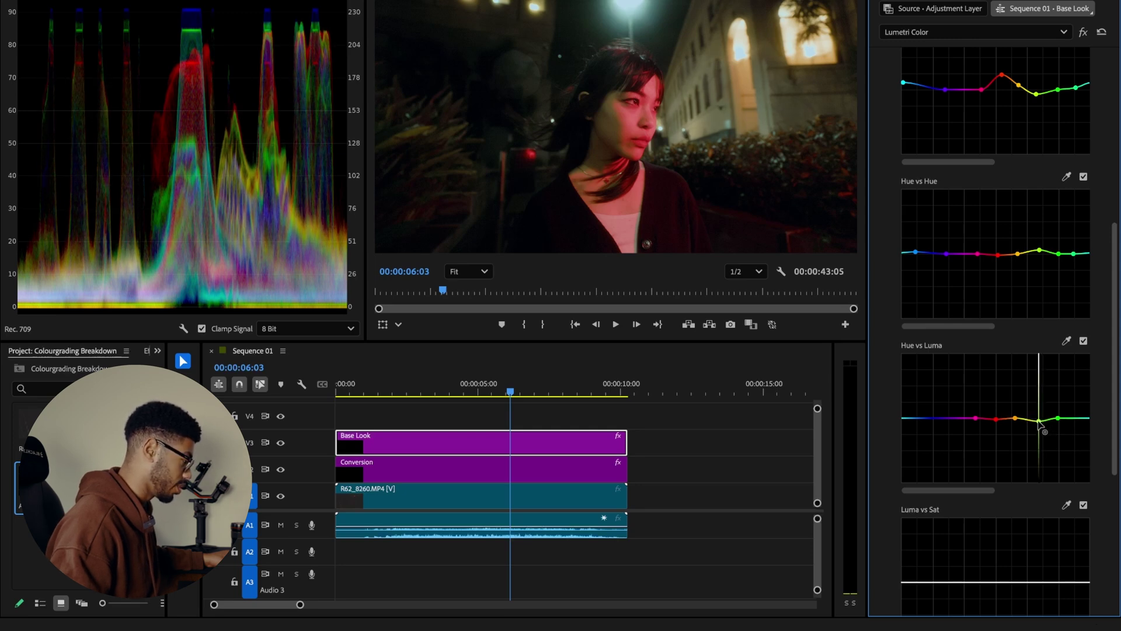
pyautogui.scroll(-5, 959, 503)
pyautogui.click(962, 515)
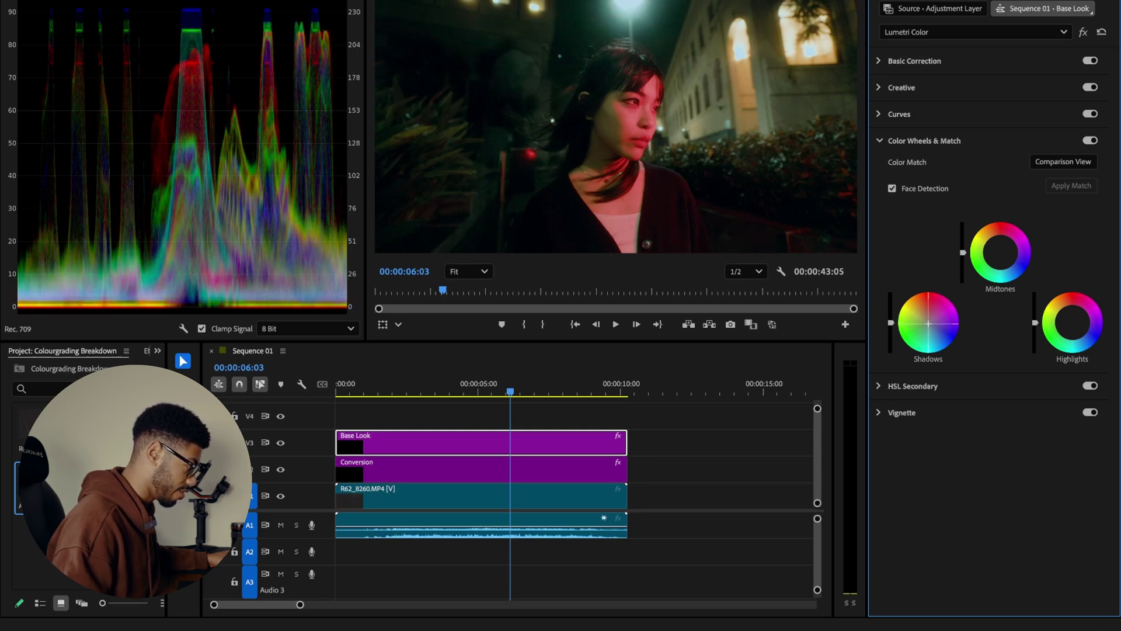
# - Toggle Color Wheels & Match off and on, try the Midtones wheel, then collapse the section
pyautogui.click(1090, 141)
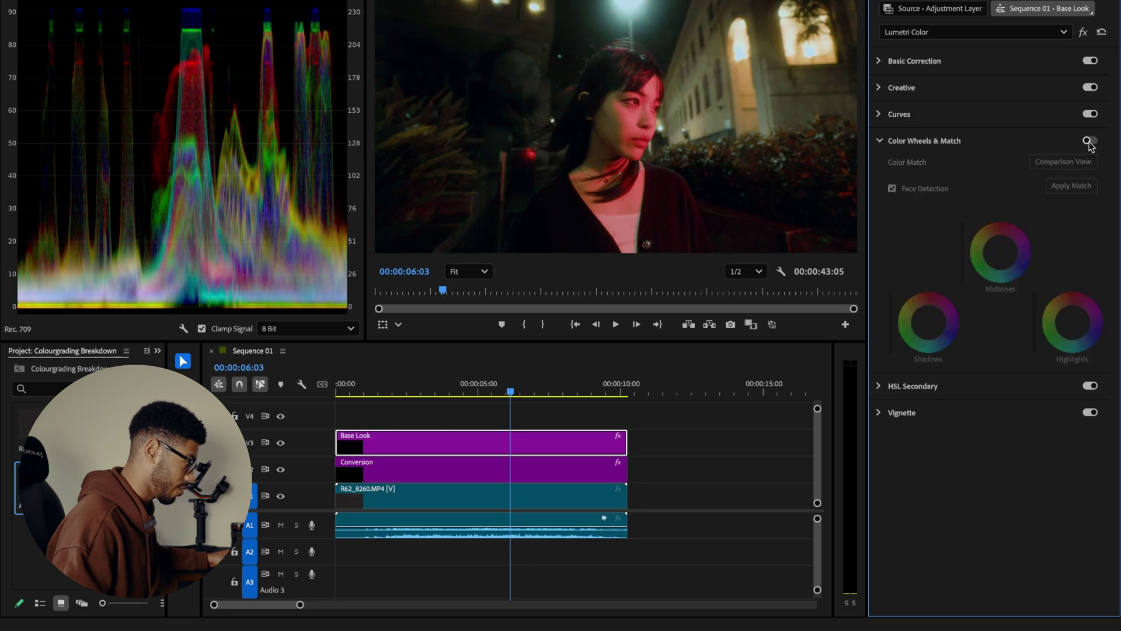
pyautogui.click(1090, 141)
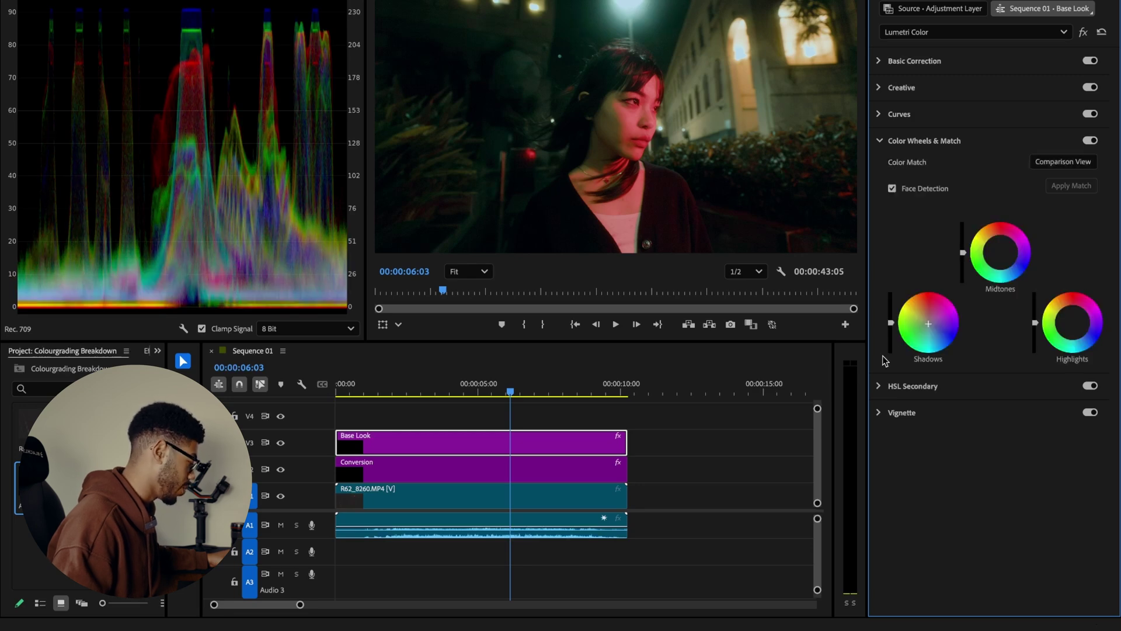
pyautogui.click(1002, 257)
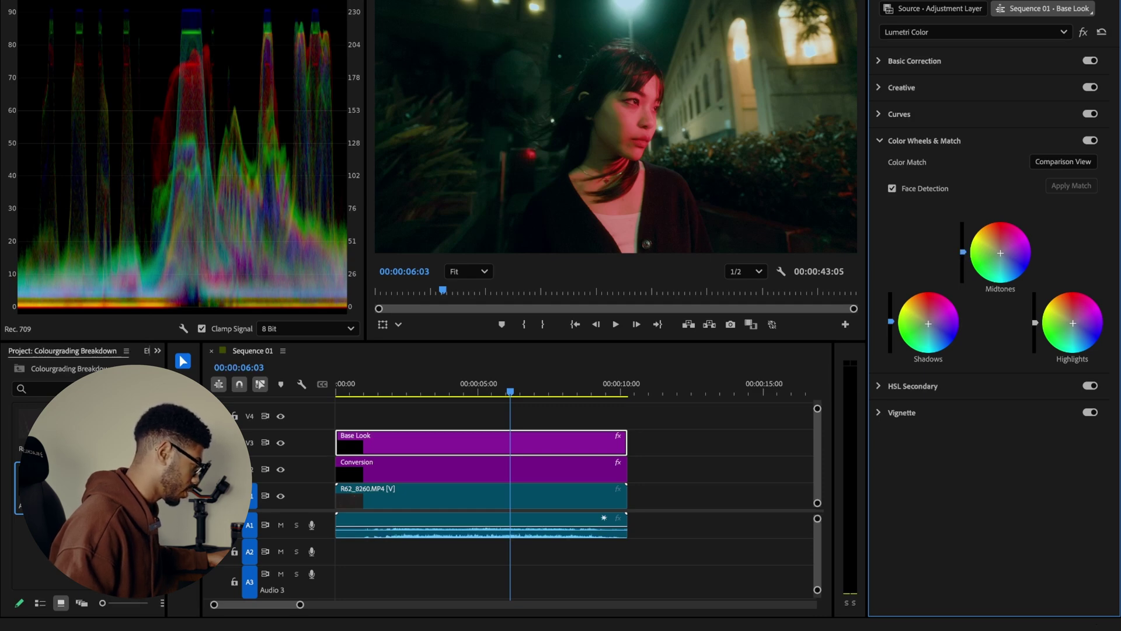
pyautogui.click(967, 142)
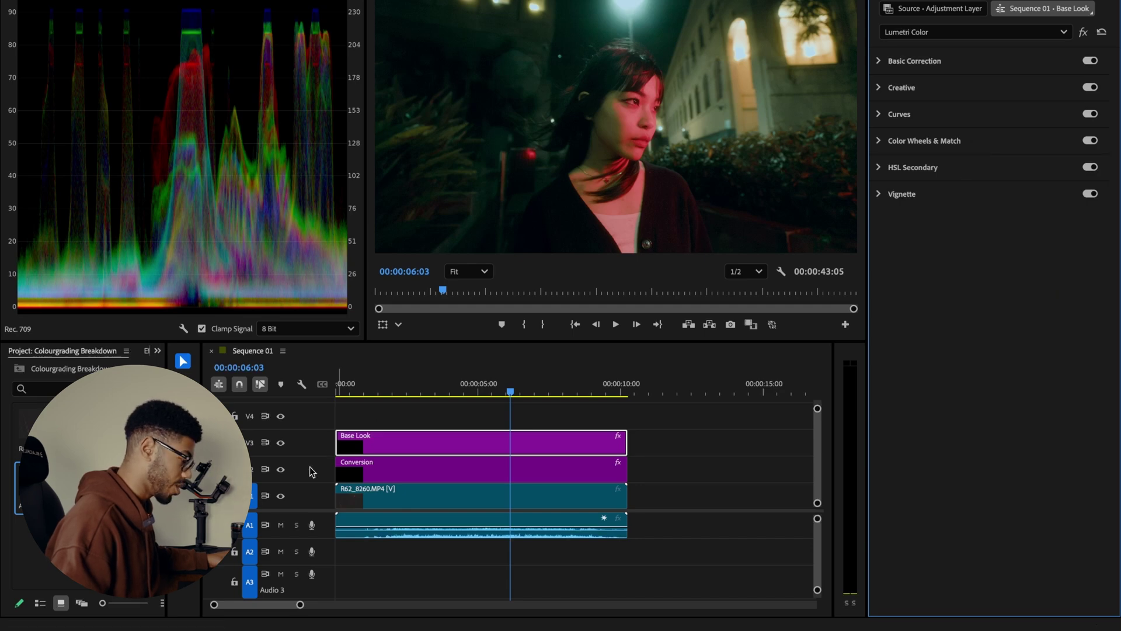
# - Compare Base Look on and off, then add an adjustment layer above it ending with Base Look
pyautogui.click(283, 445)
pyautogui.click(283, 445)
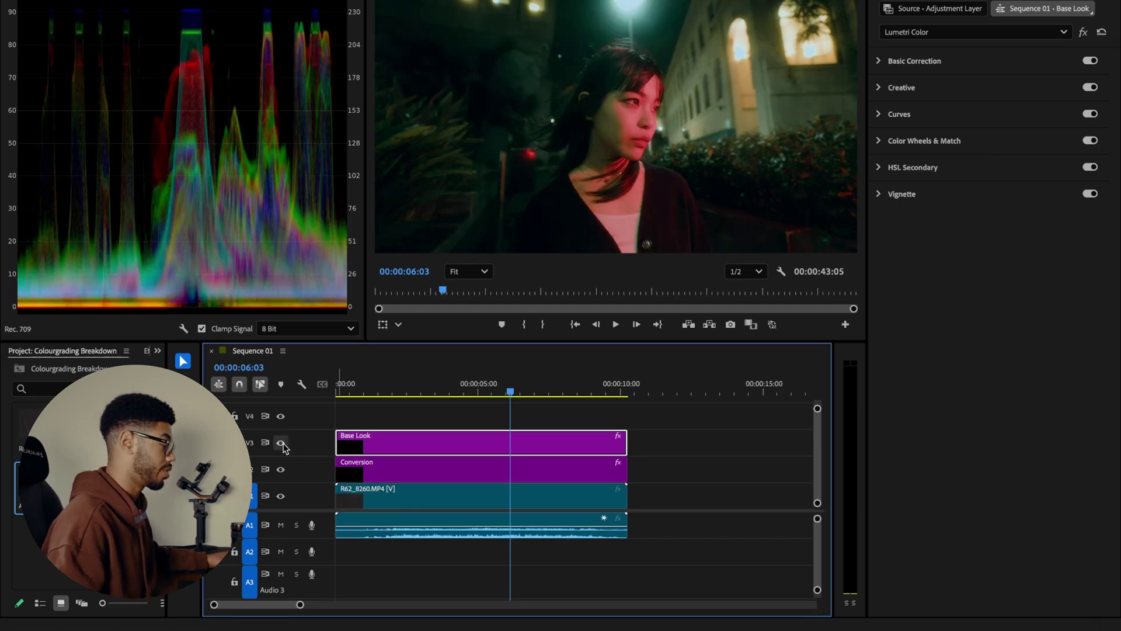
pyautogui.click(283, 446)
pyautogui.click(283, 445)
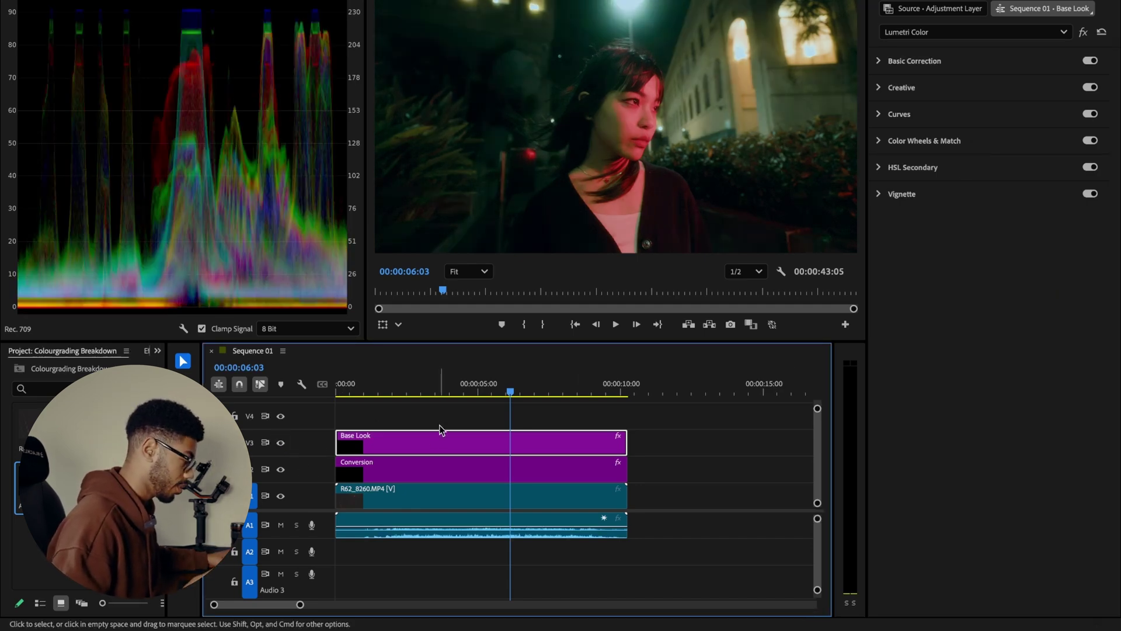
pyautogui.scroll(2, 439, 426)
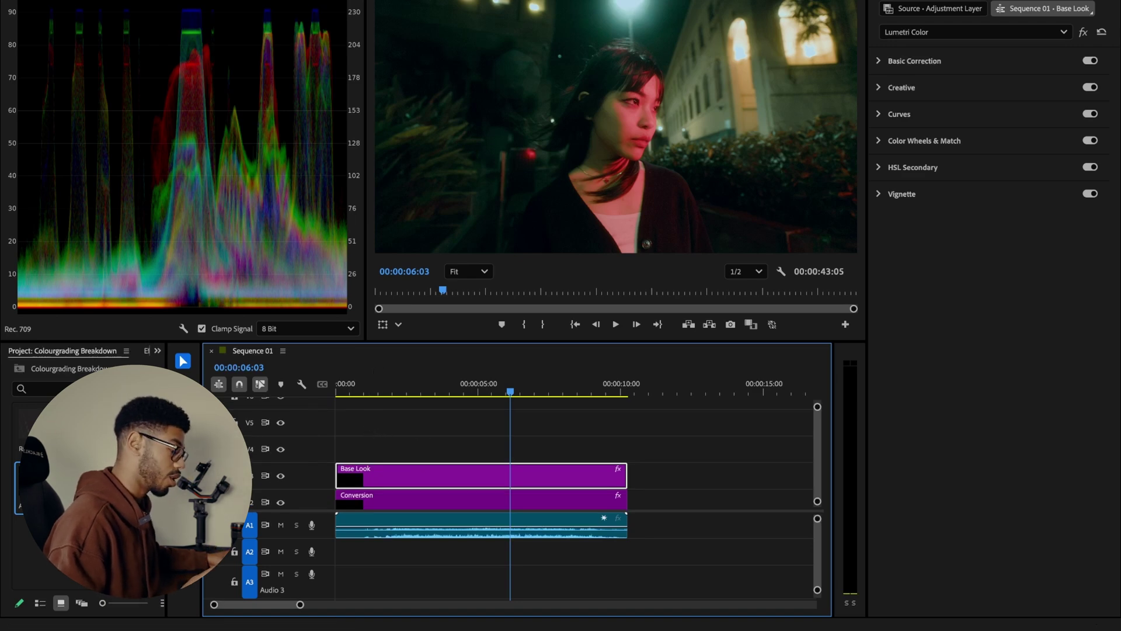
pyautogui.moveTo(47, 485); pyautogui.dragTo(363, 448)
pyautogui.moveTo(476, 449); pyautogui.dragTo(626, 450)
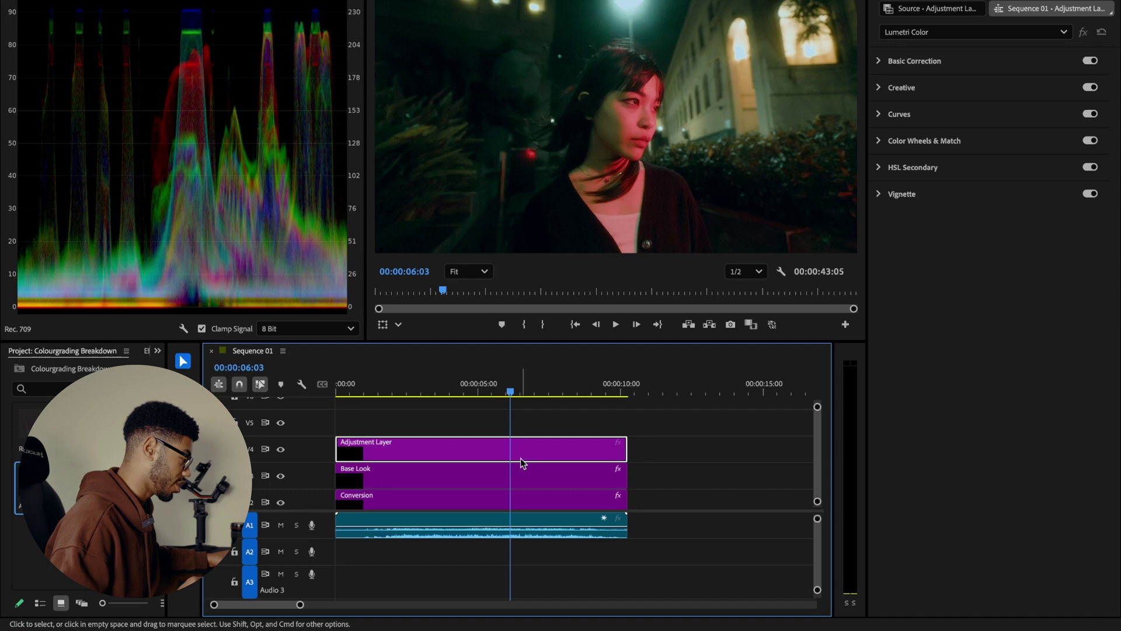
# - Nudge the new layer's Highlights and Shadows colour wheels slightly and compare it on and off
pyautogui.click(968, 140)
pyautogui.click(971, 144)
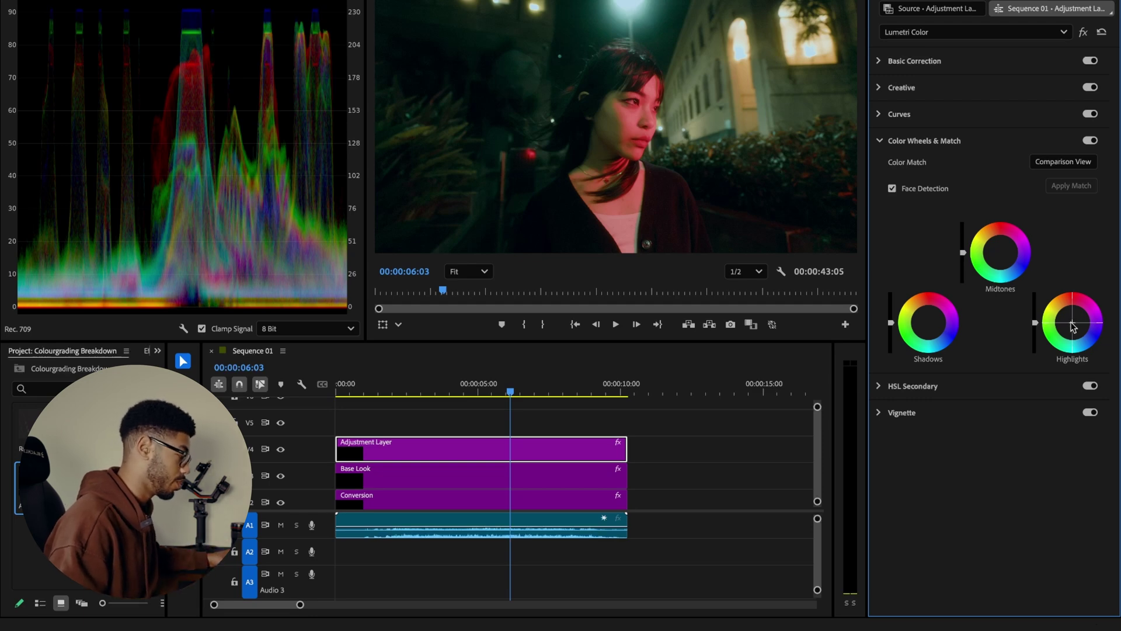
pyautogui.moveTo(1072, 322); pyautogui.dragTo(1071, 324)
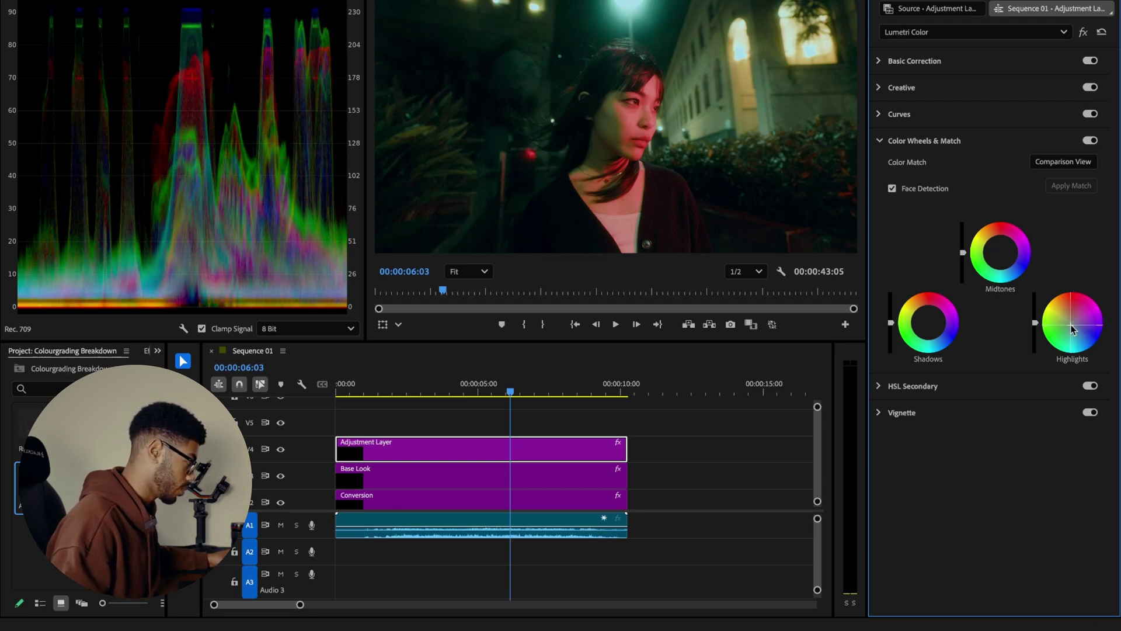
pyautogui.click(928, 323)
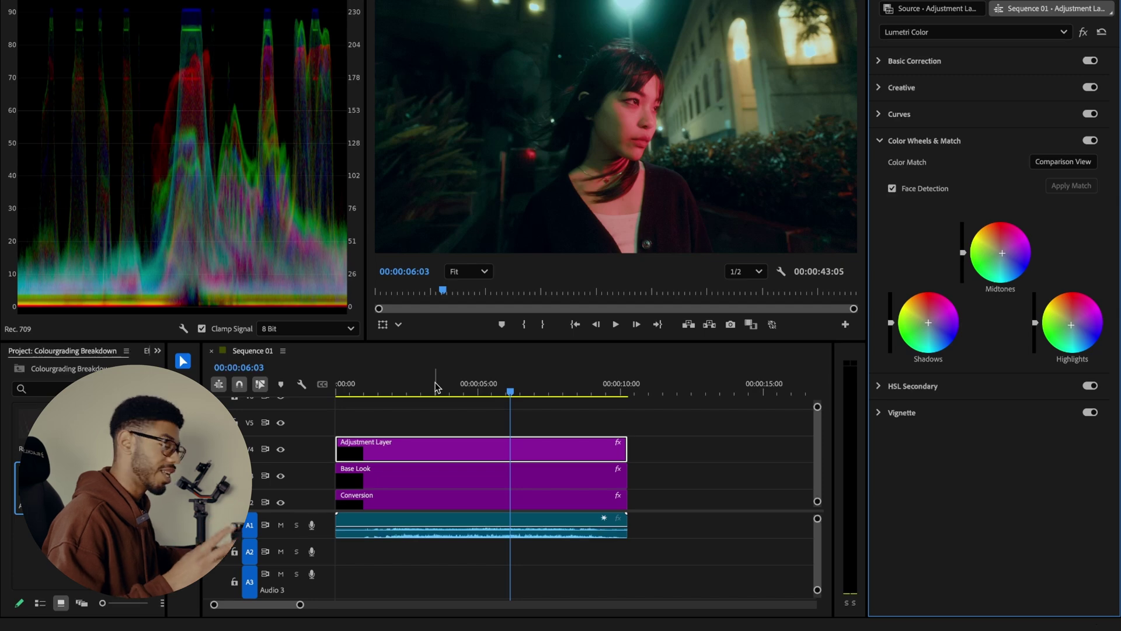
pyautogui.click(281, 449)
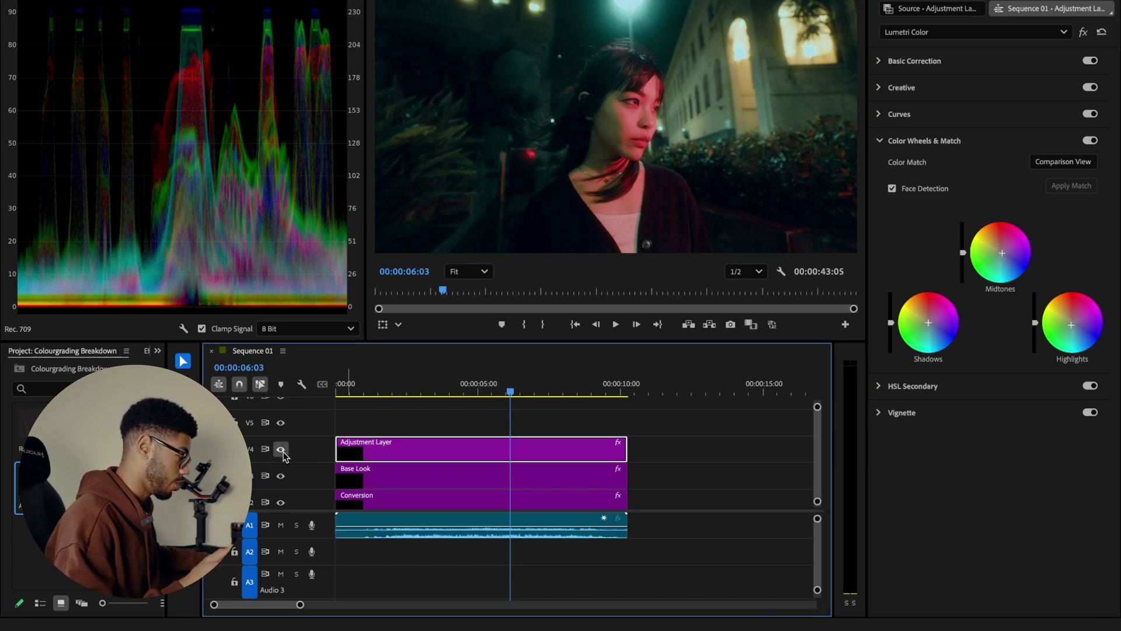
pyautogui.click(281, 449)
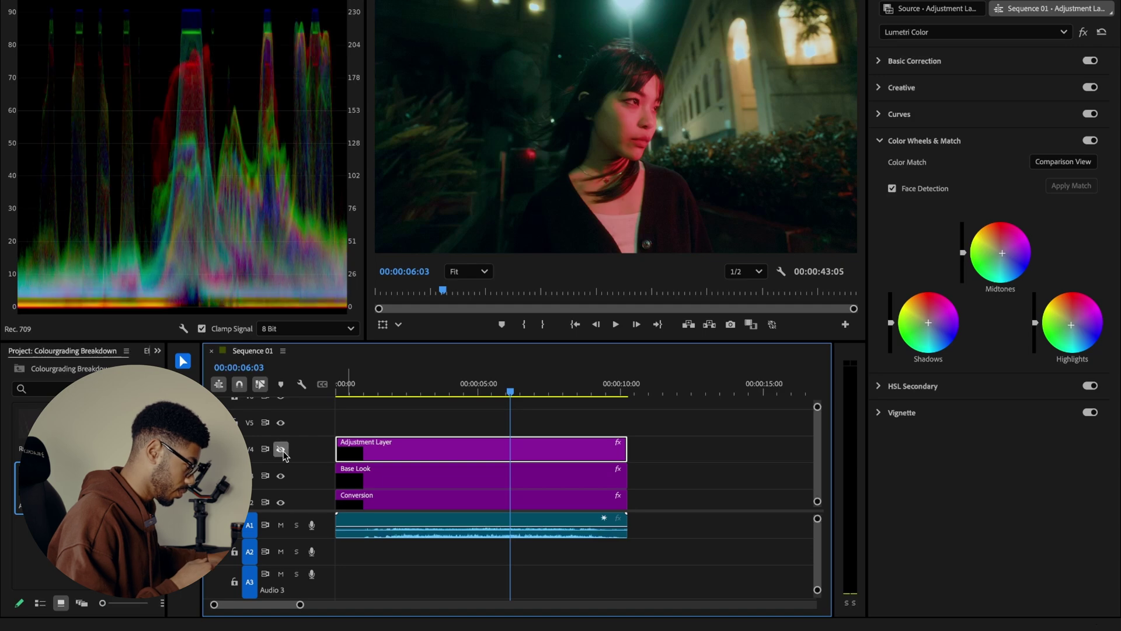
pyautogui.click(902, 87)
pyautogui.click(993, 87)
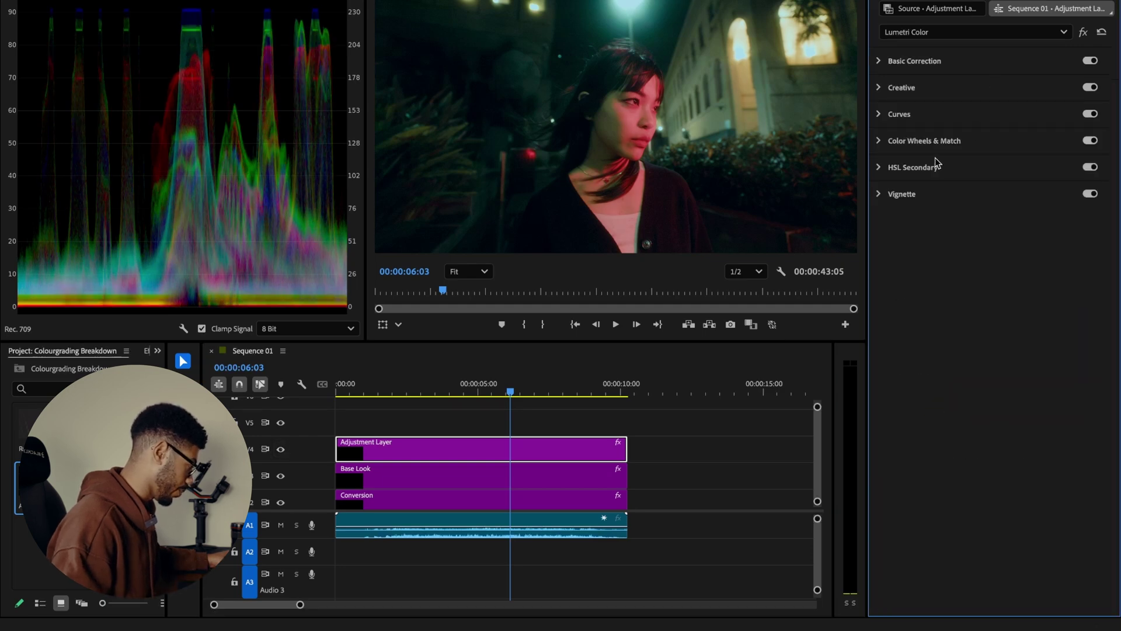
# - Add and fine-tune points in the lower part of the adjustment layer's blue curve, comparing with undo/redo
pyautogui.click(944, 115)
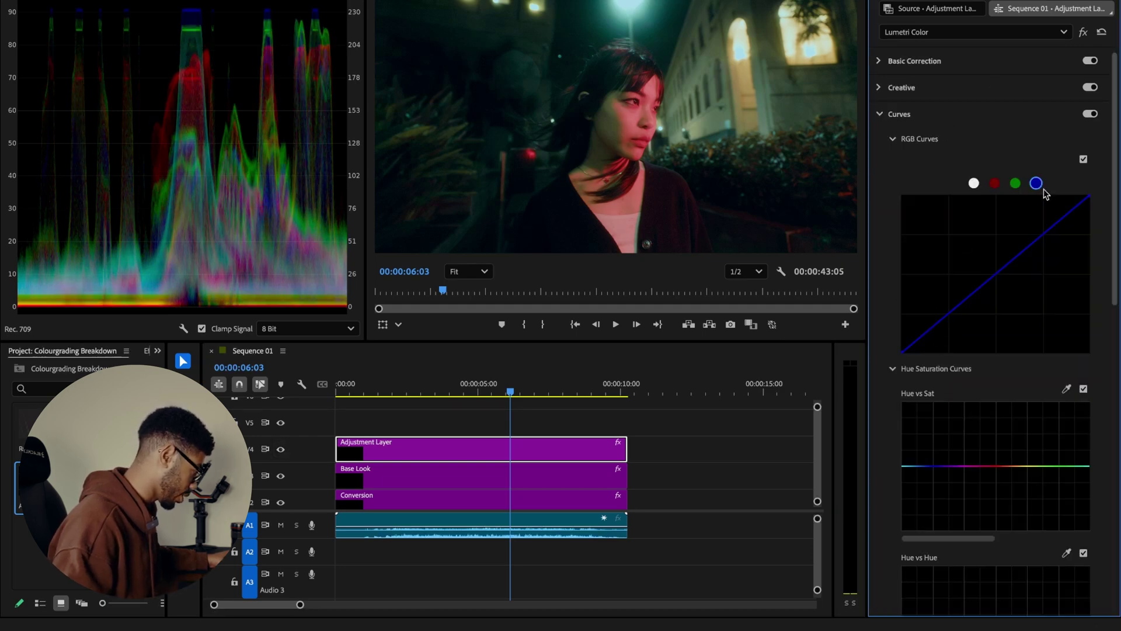
pyautogui.moveTo(922, 340); pyautogui.dragTo(919, 342)
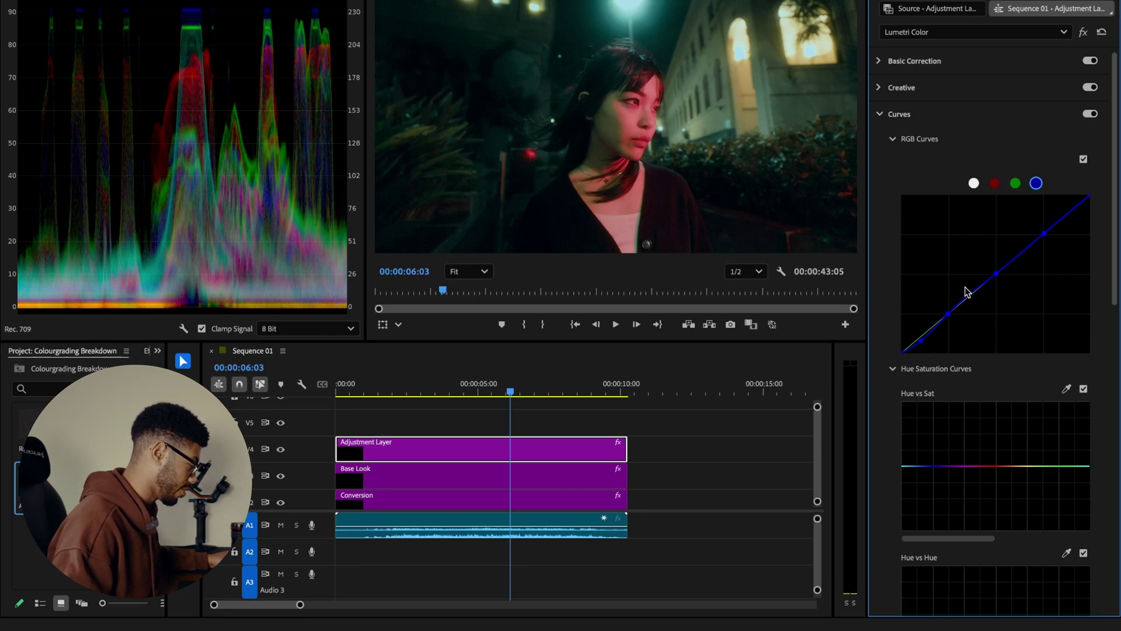
pyautogui.hotkey('ctrl', 'z')
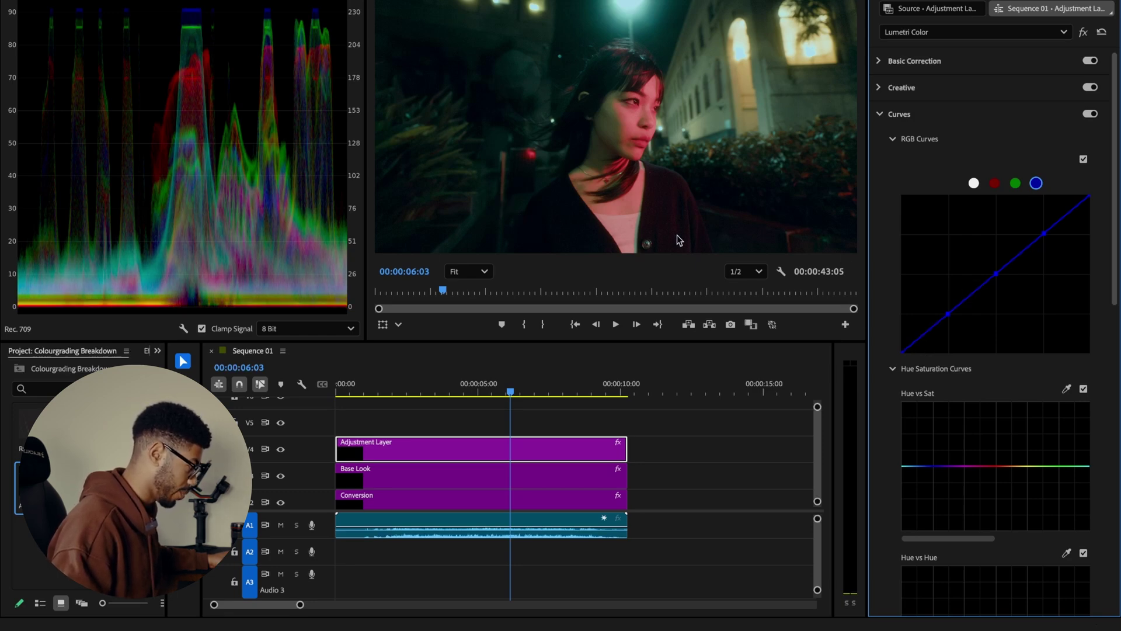
pyautogui.hotkey('ctrl', 'shift', 'z')
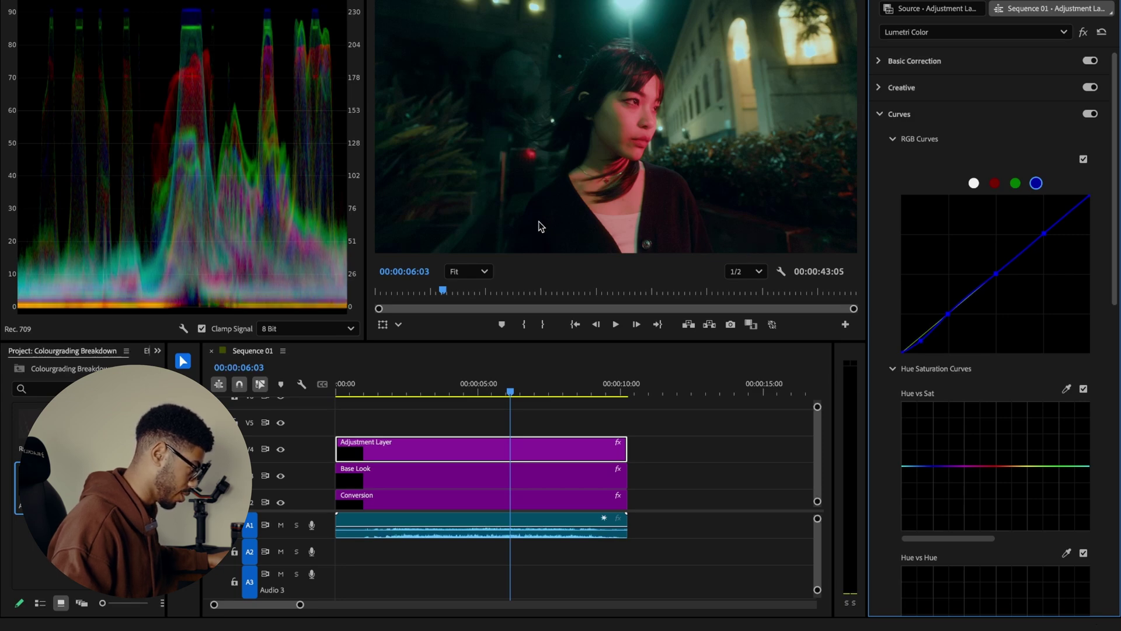
pyautogui.hotkey('ctrl', 'shift', 'z')
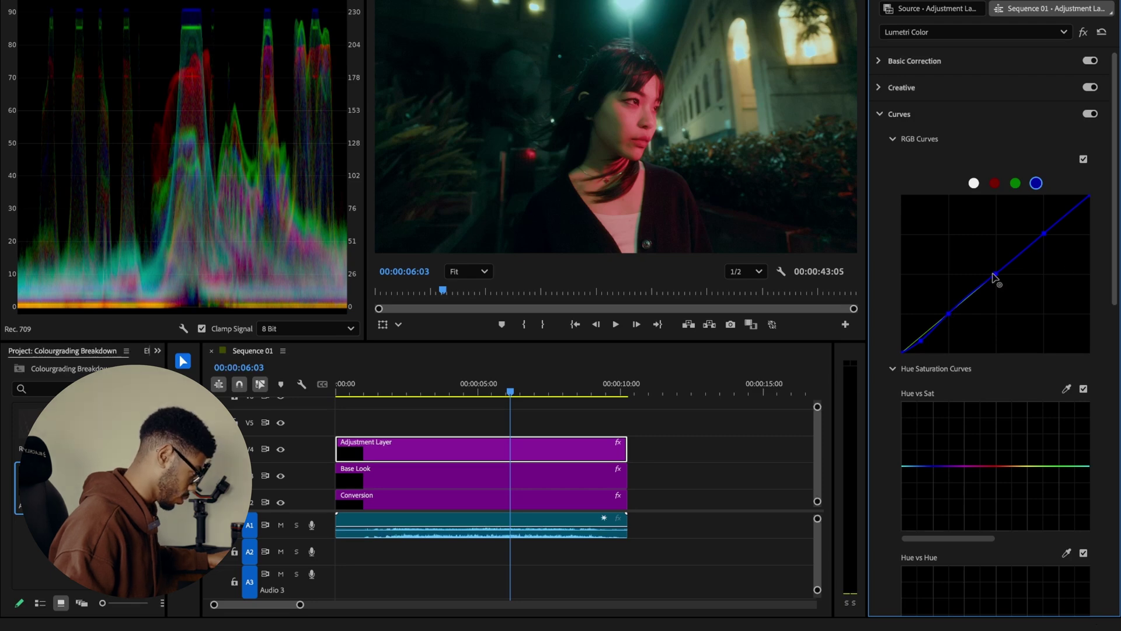
pyautogui.moveTo(995, 277); pyautogui.dragTo(995, 278)
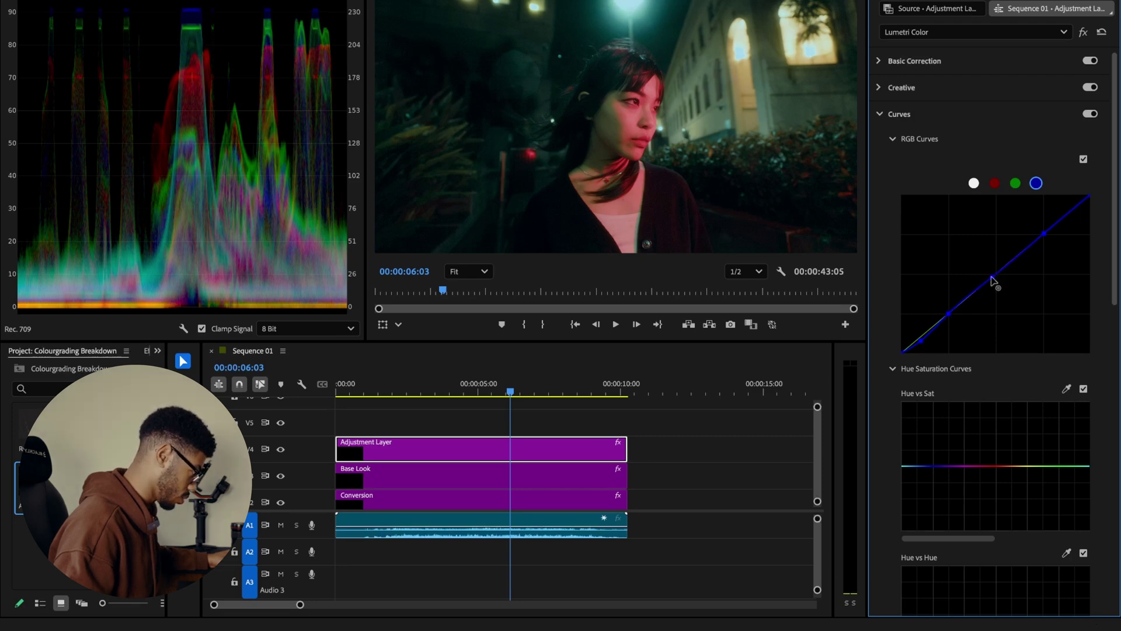
# - Raise the Base Look layer's Hue vs Sat peak slightly, then select the adjustment layer and play the shot
pyautogui.scroll(-8, 1070, 247)
pyautogui.click(420, 478)
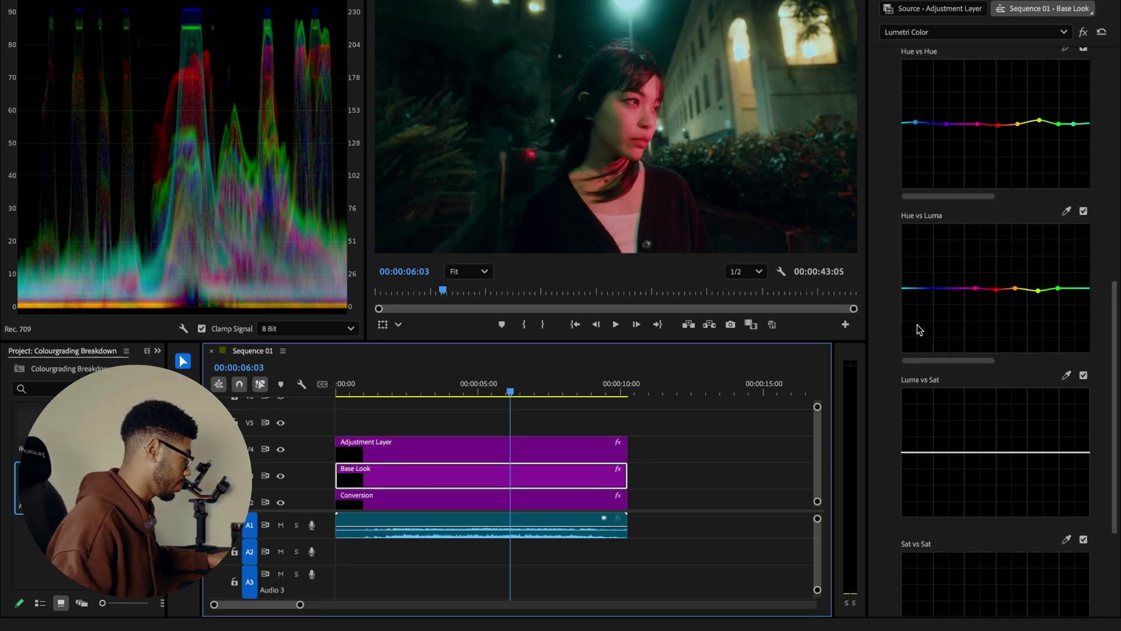
pyautogui.scroll(7, 1028, 170)
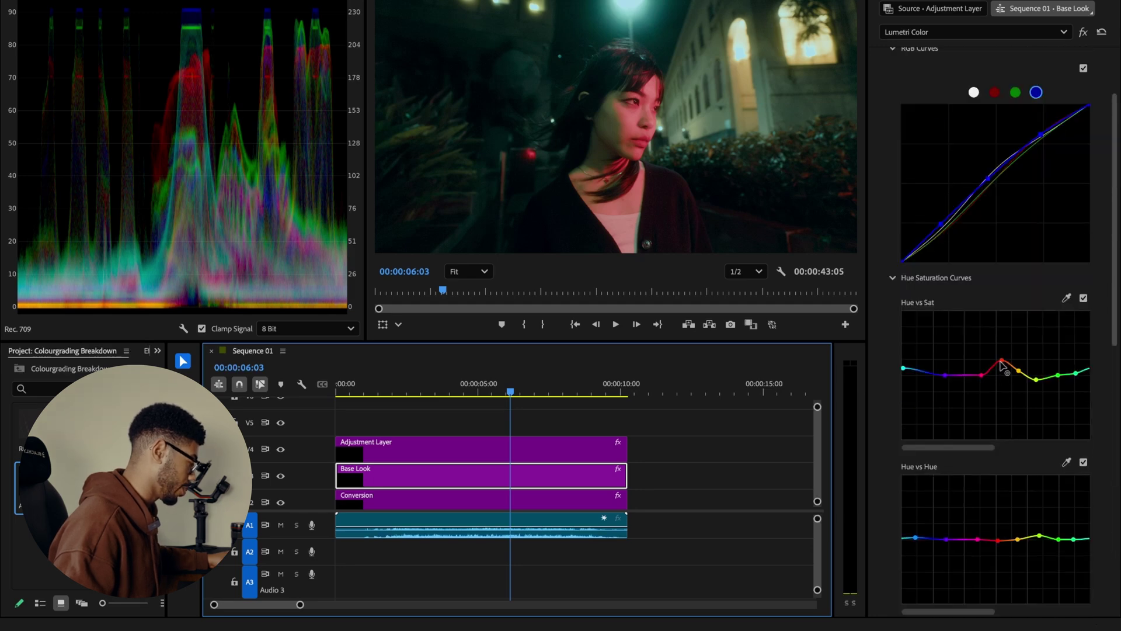
pyautogui.moveTo(998, 364); pyautogui.dragTo(1004, 375)
pyautogui.hotkey('ctrl', 'Up')
pyautogui.press('space')
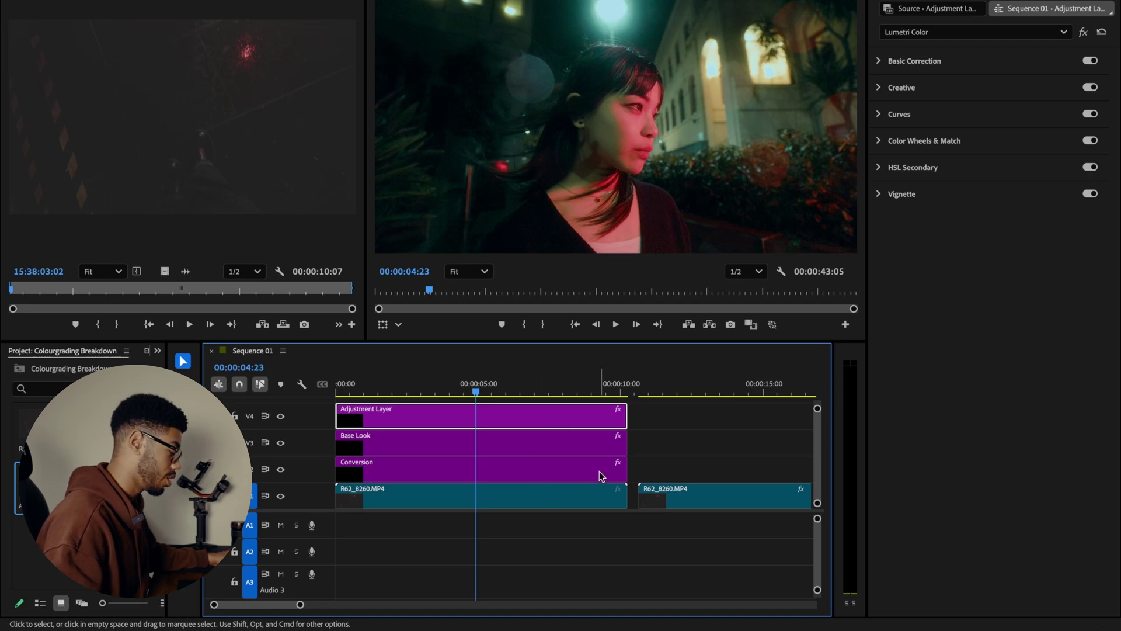
pyautogui.moveTo(691, 498); pyautogui.dragTo(692, 450)
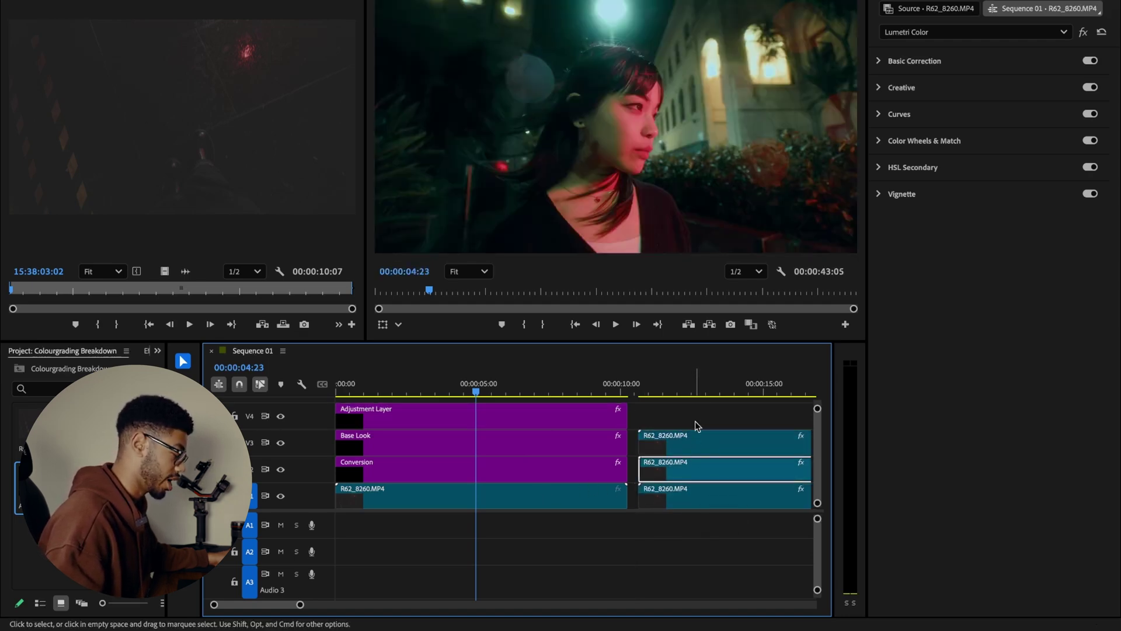
pyautogui.rightClick(533, 469)
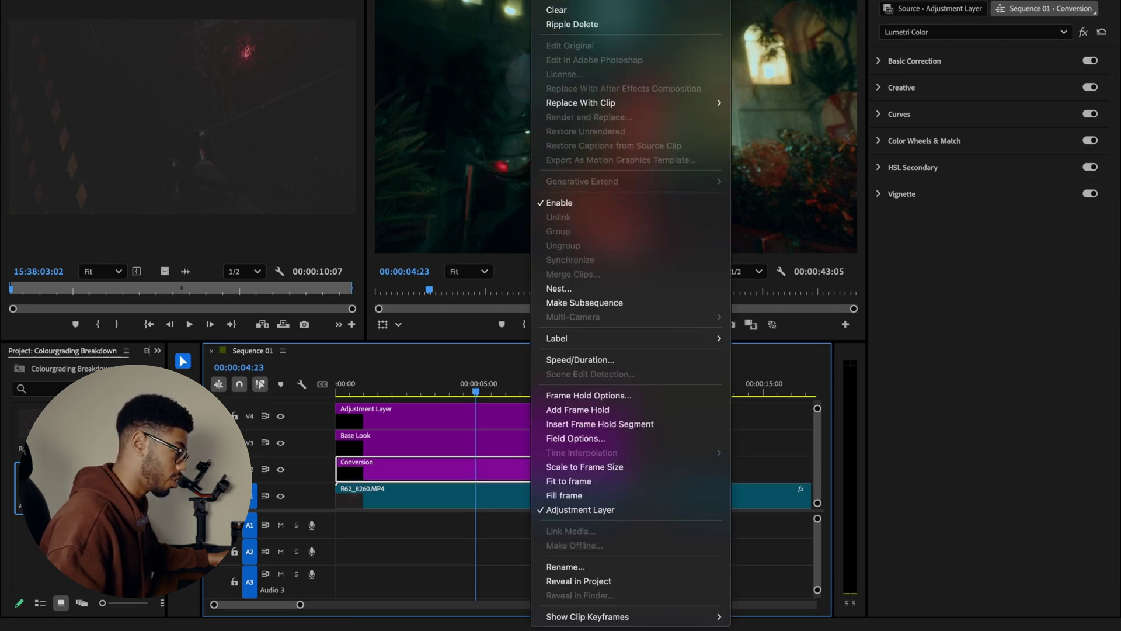
pyautogui.click(751, 475)
pyautogui.click(728, 493)
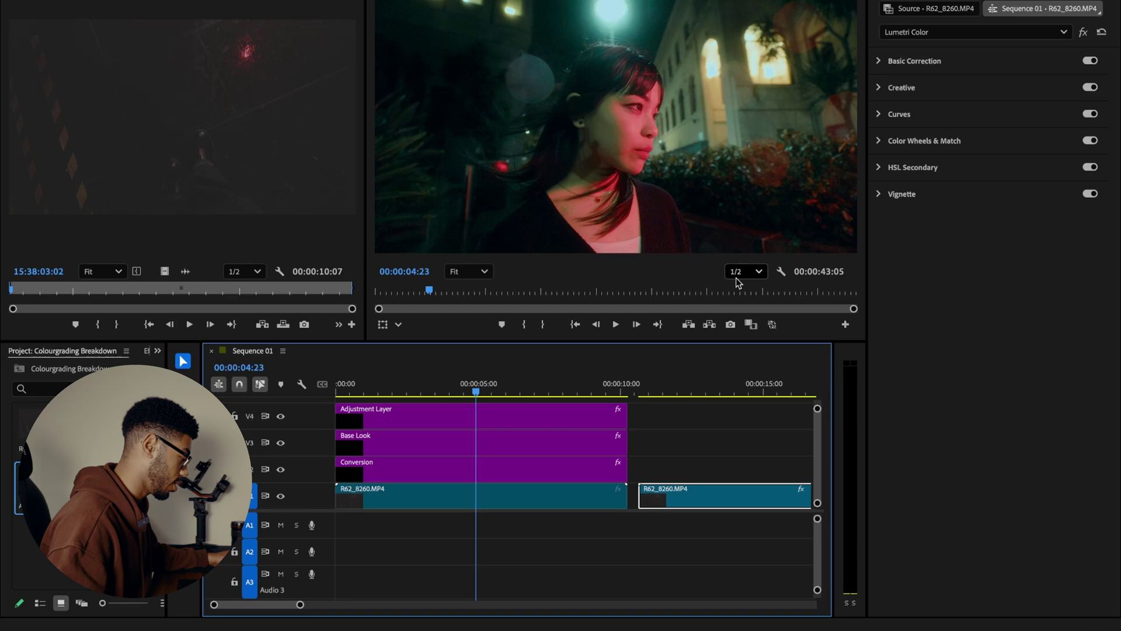
pyautogui.rightClick(676, 494)
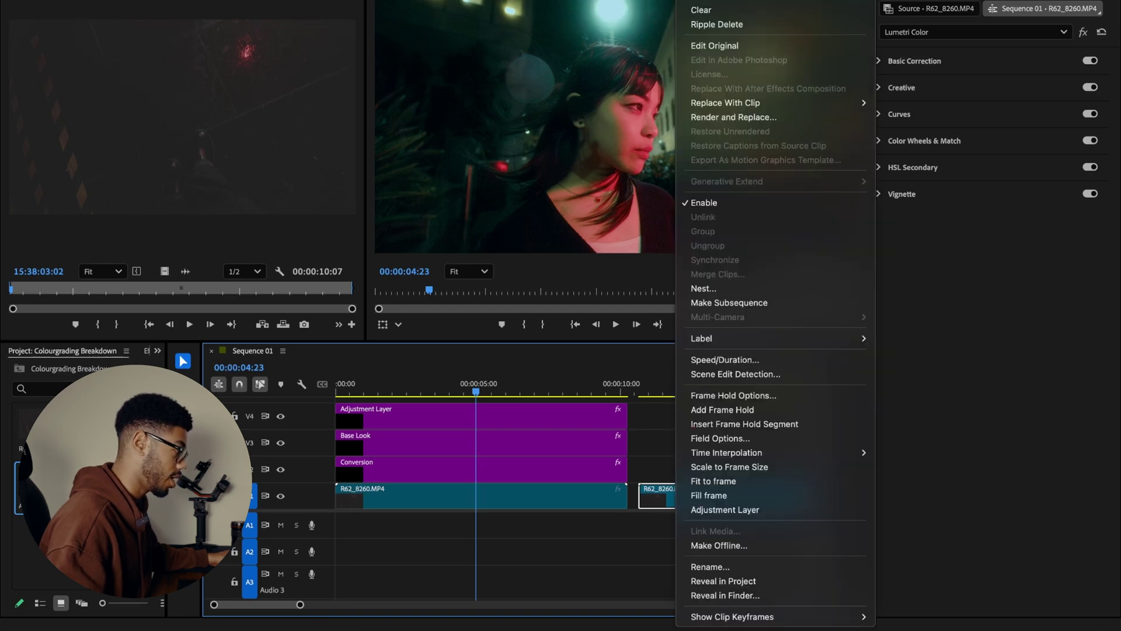
pyautogui.click(645, 380)
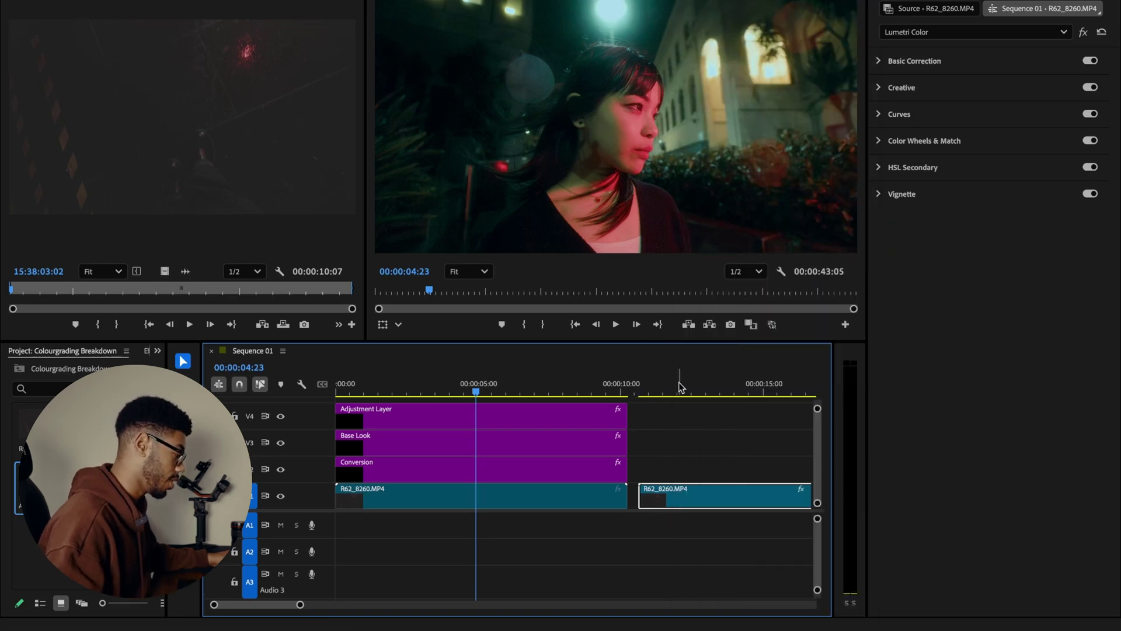
pyautogui.click(679, 388)
pyautogui.moveTo(694, 400); pyautogui.dragTo(687, 366)
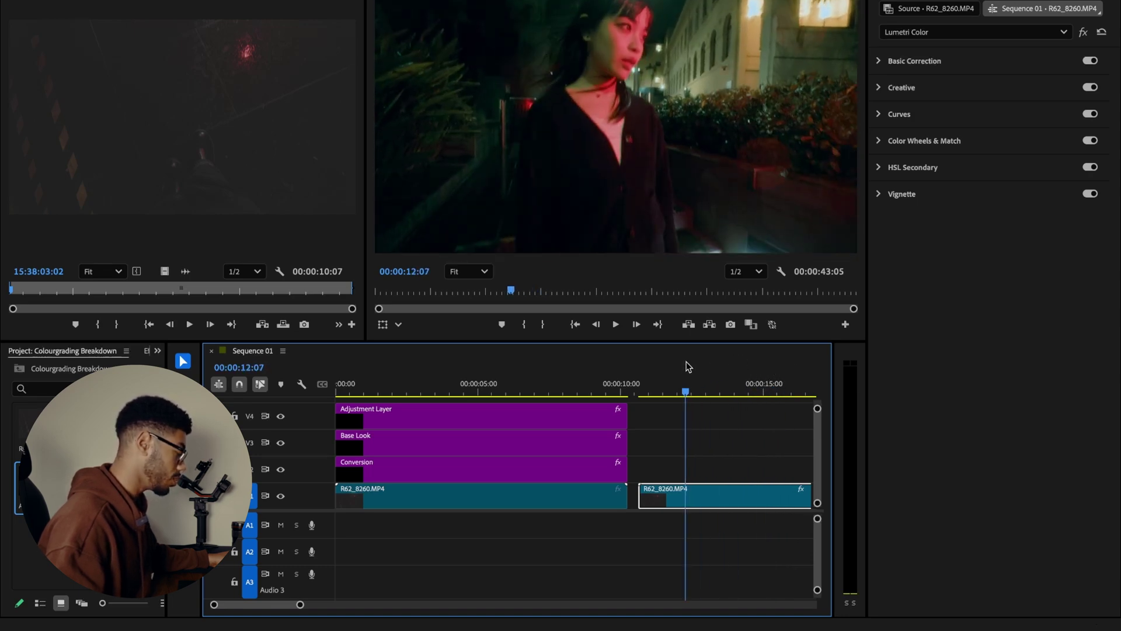
pyautogui.press('space')
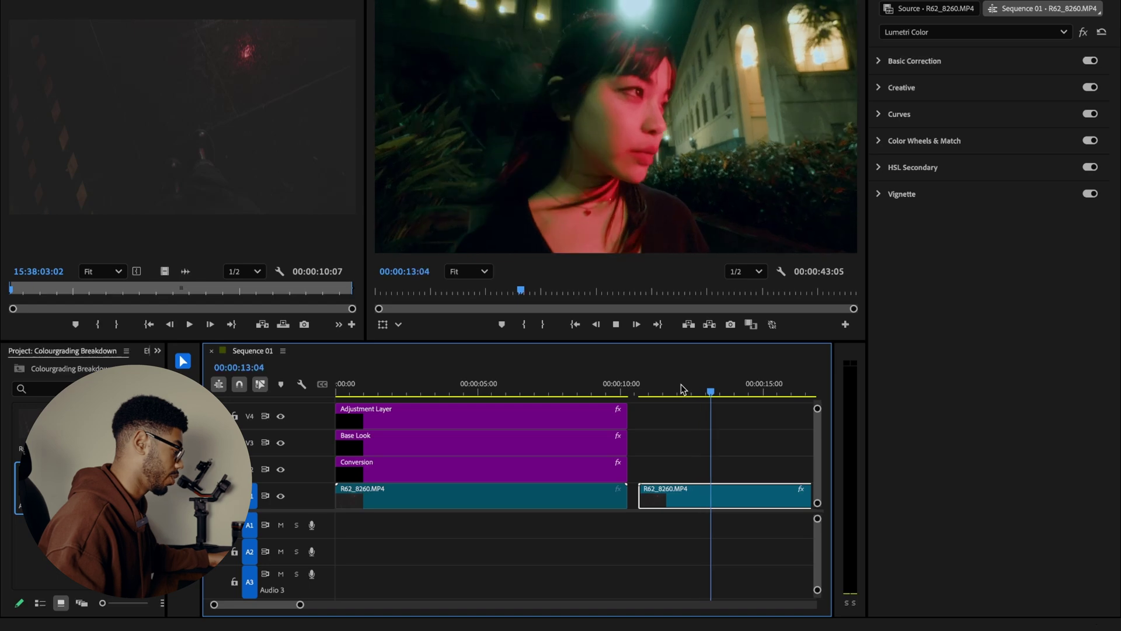
pyautogui.press('space')
pyautogui.click(413, 388)
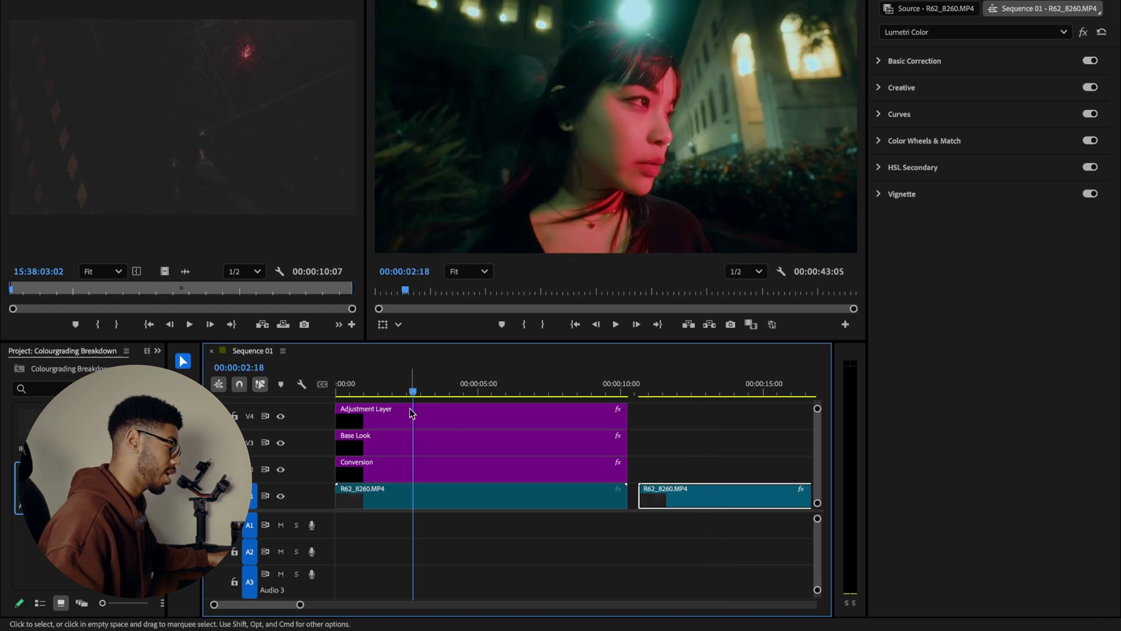
pyautogui.click(428, 412)
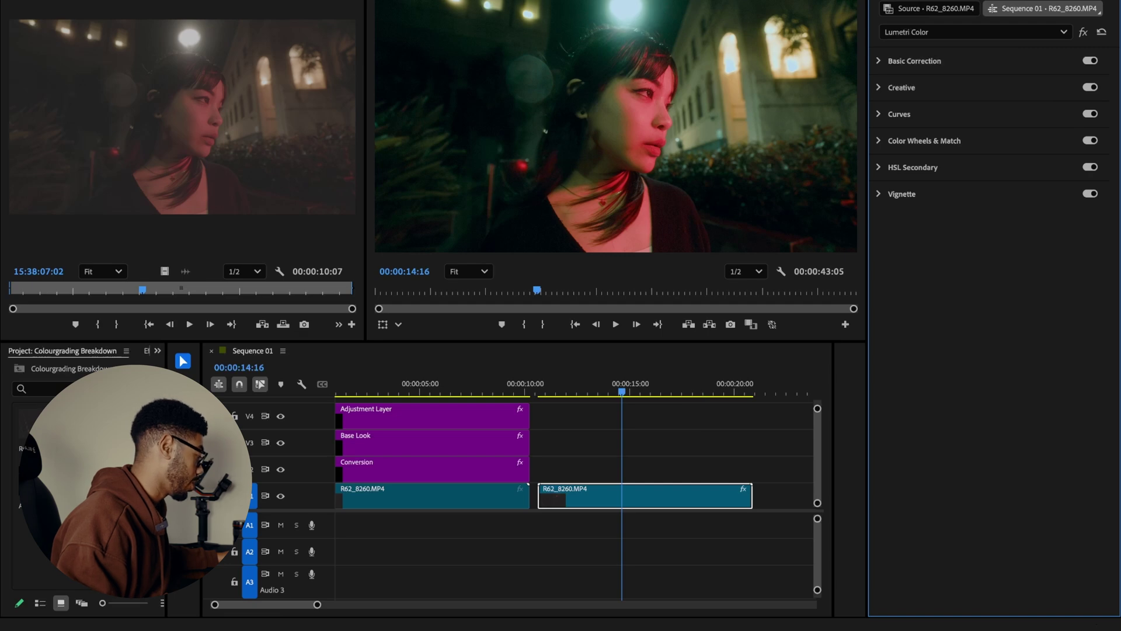
# - Choose Export .cube from the Lumetri Color panel menu and name the LUT 'Blue/Green Nights'
pyautogui.click(904, 2)
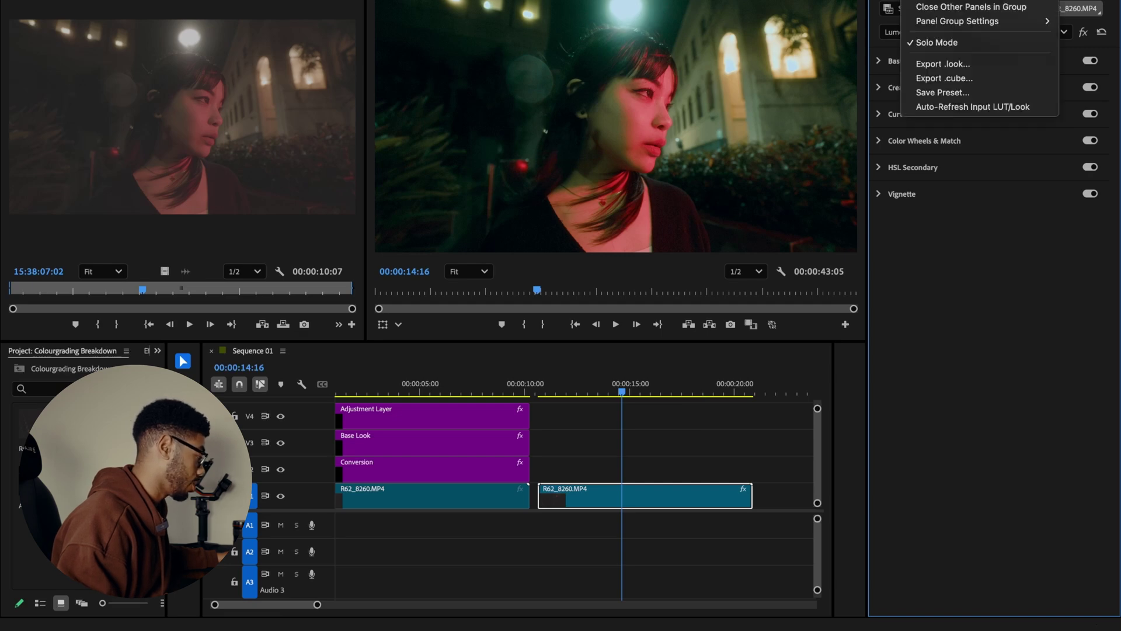
pyautogui.click(958, 82)
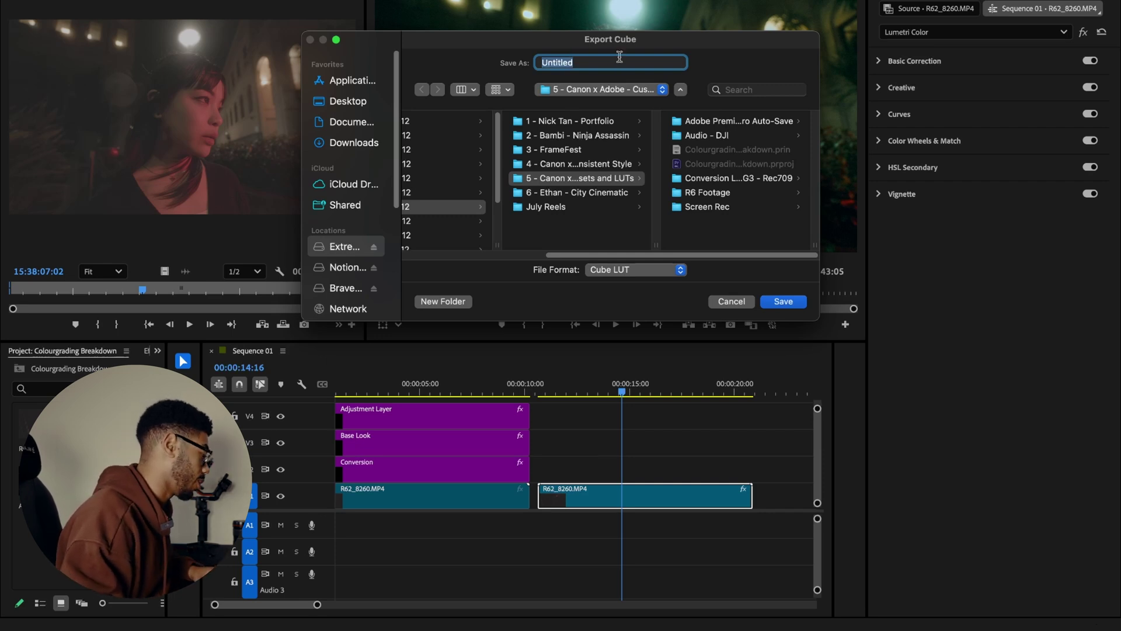
pyautogui.write('Blue/Gre')
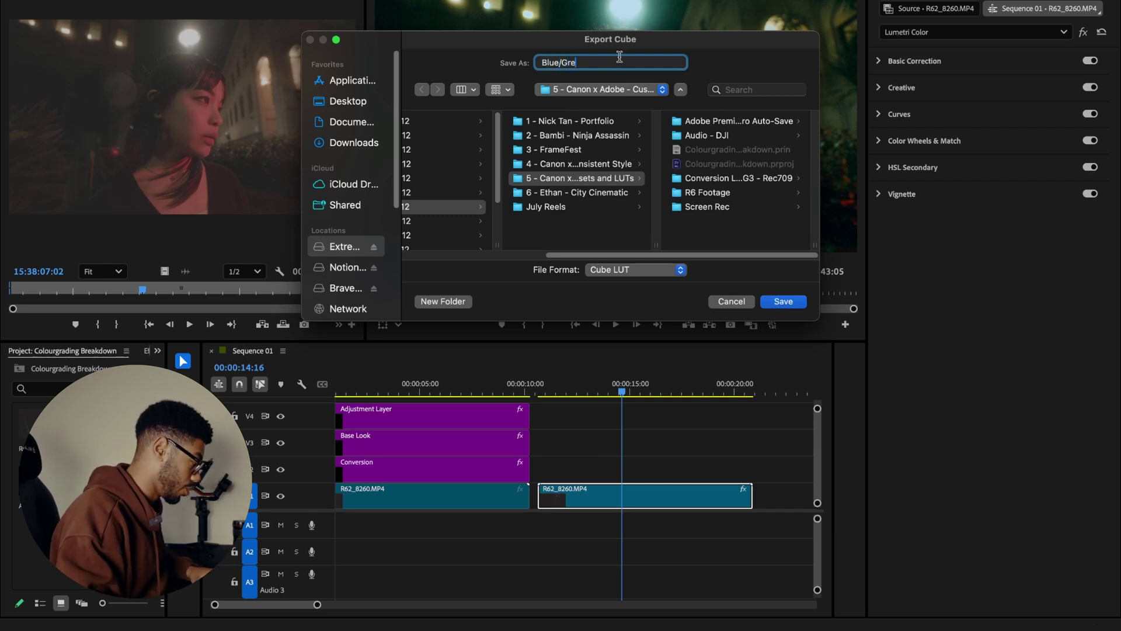
pyautogui.write('en Nights')
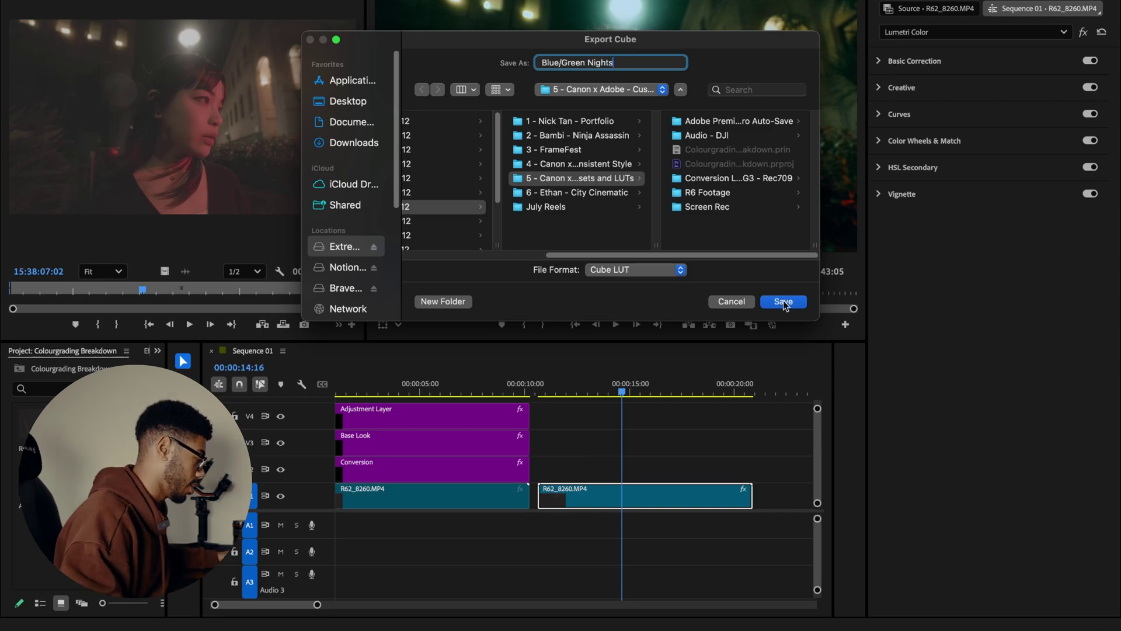